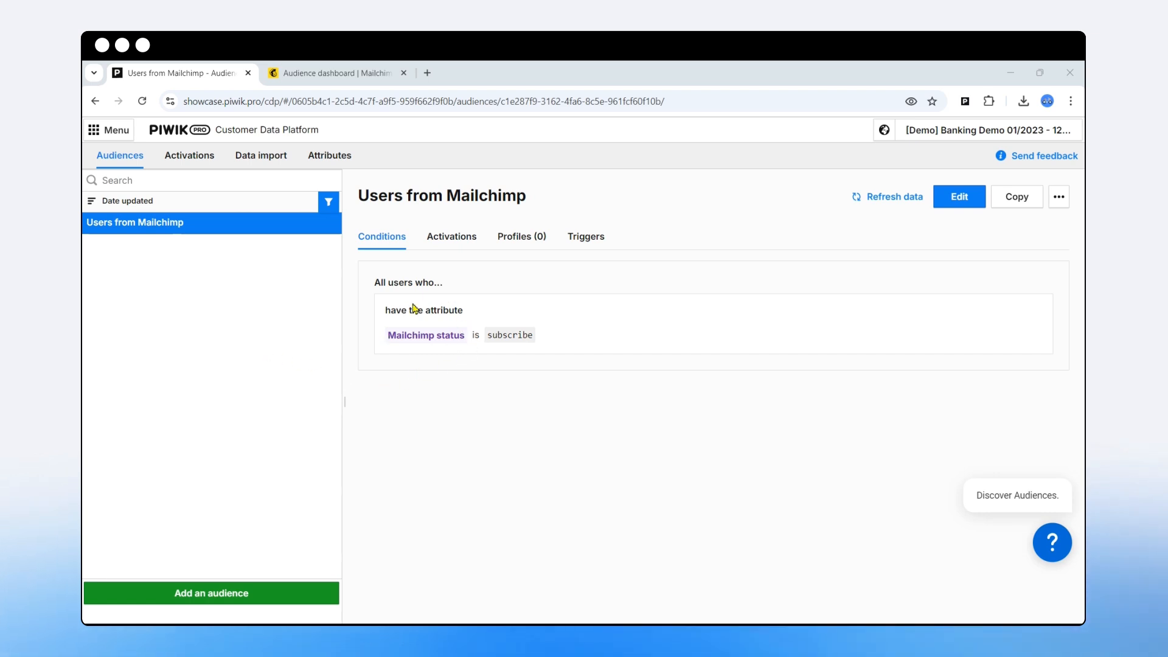
- Find the Mailchimp status user attribute by searching 'mailch', then review the Users from Mailchimp audience condition
click(328, 156)
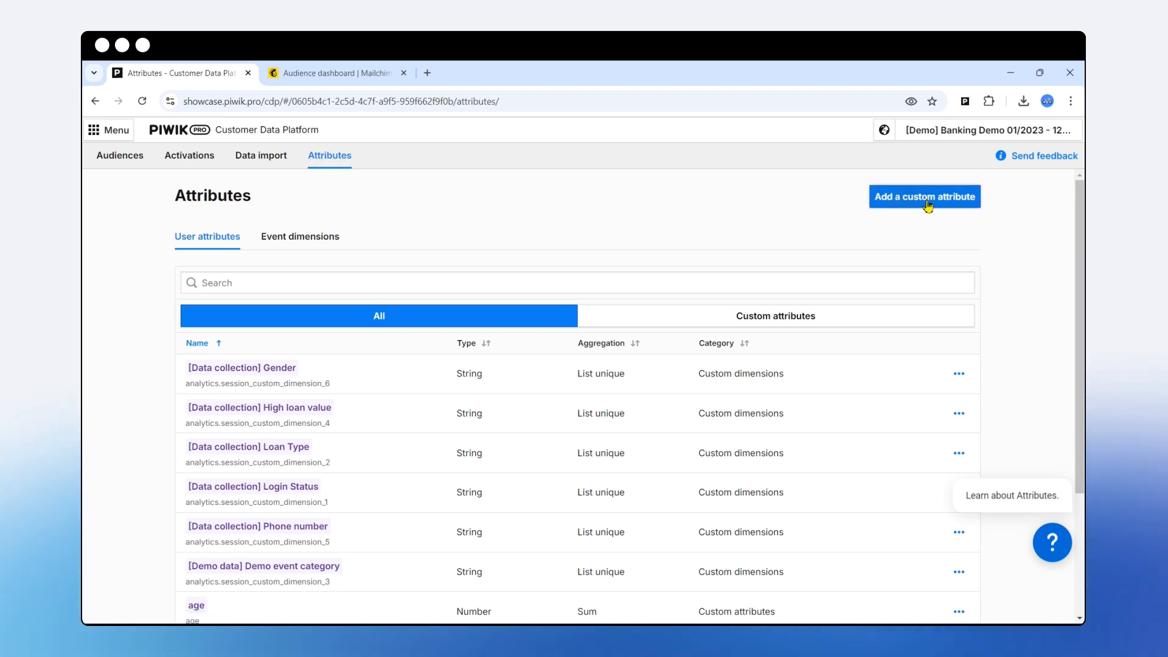
click(286, 285)
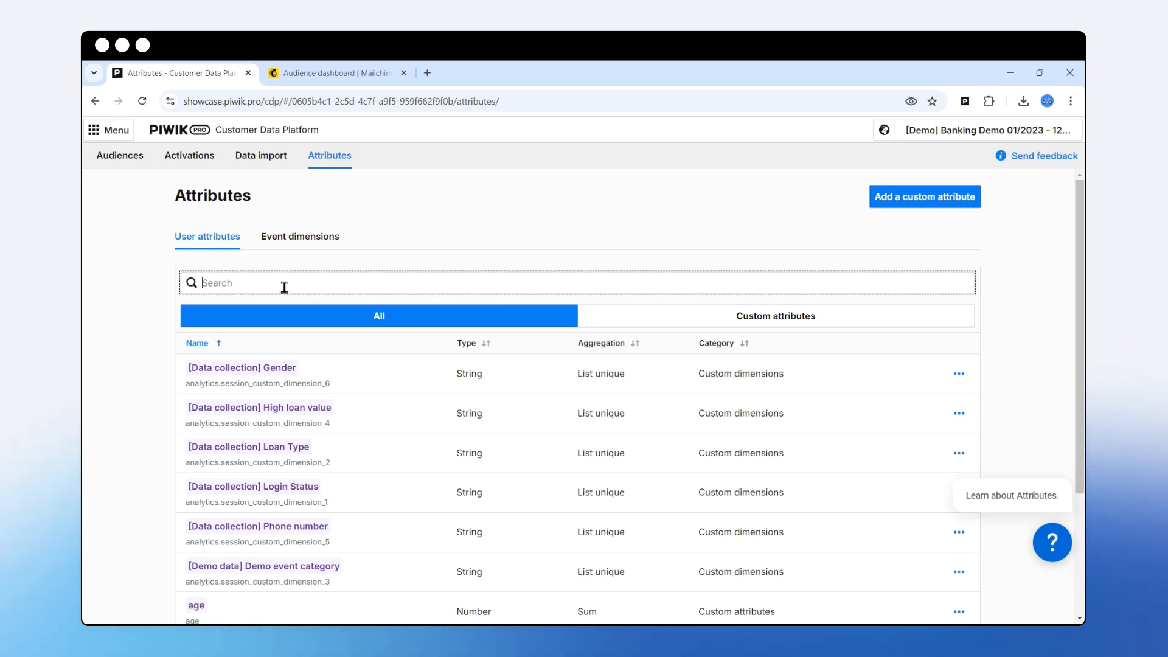
text(mailch)
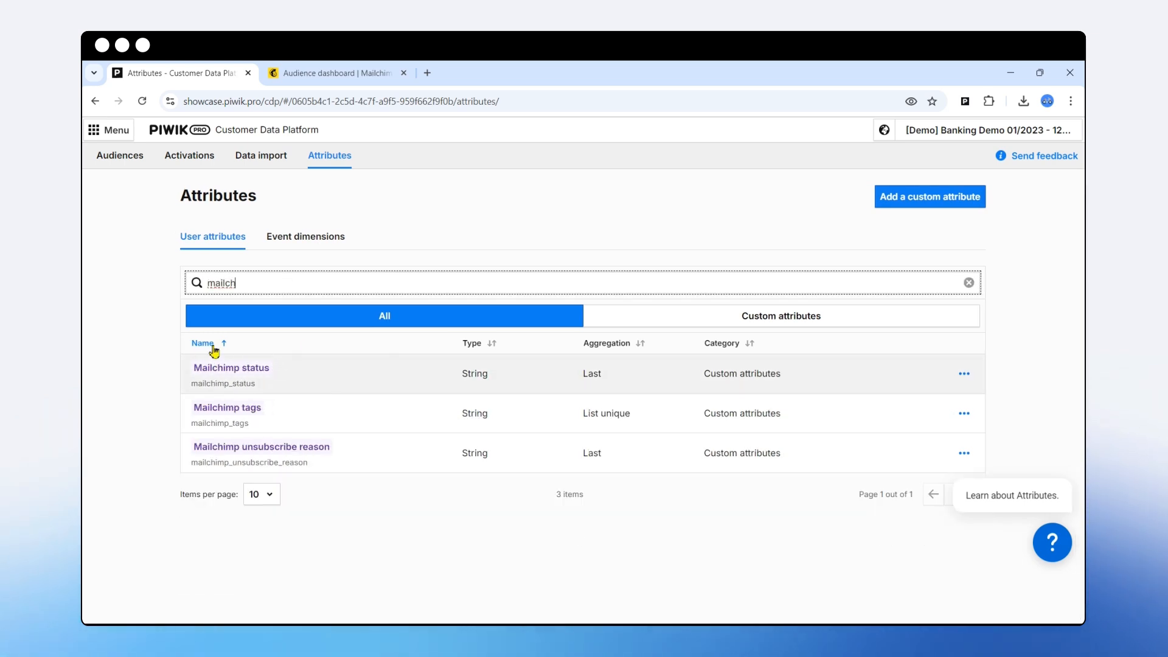
drag(267, 368, 221, 375)
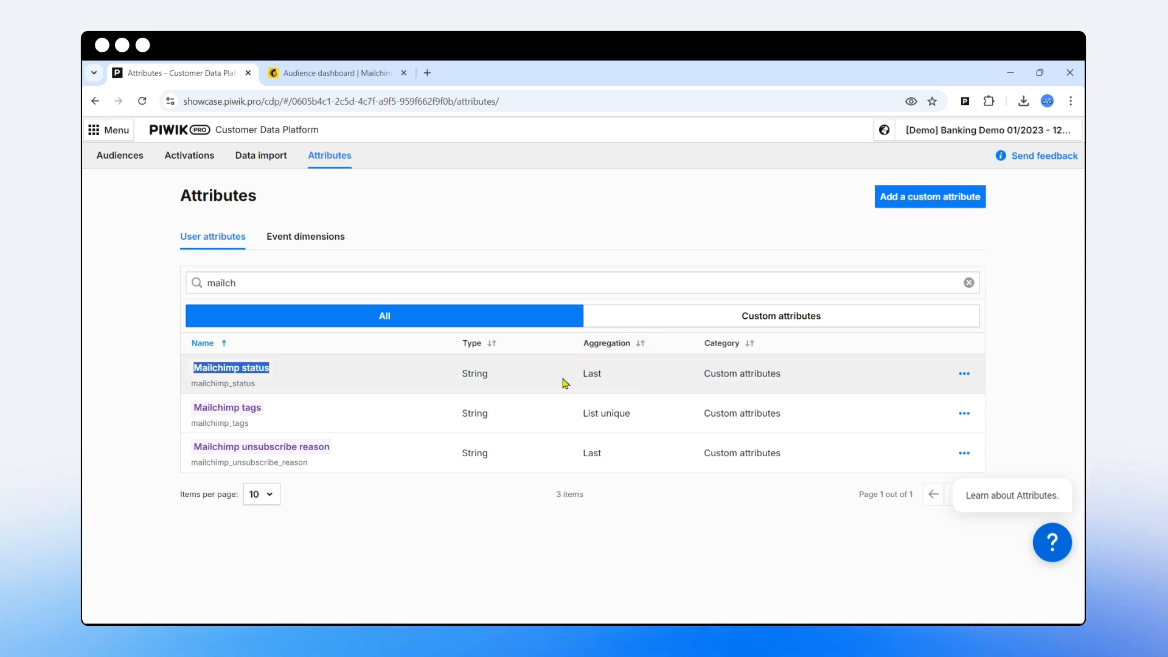
click(140, 158)
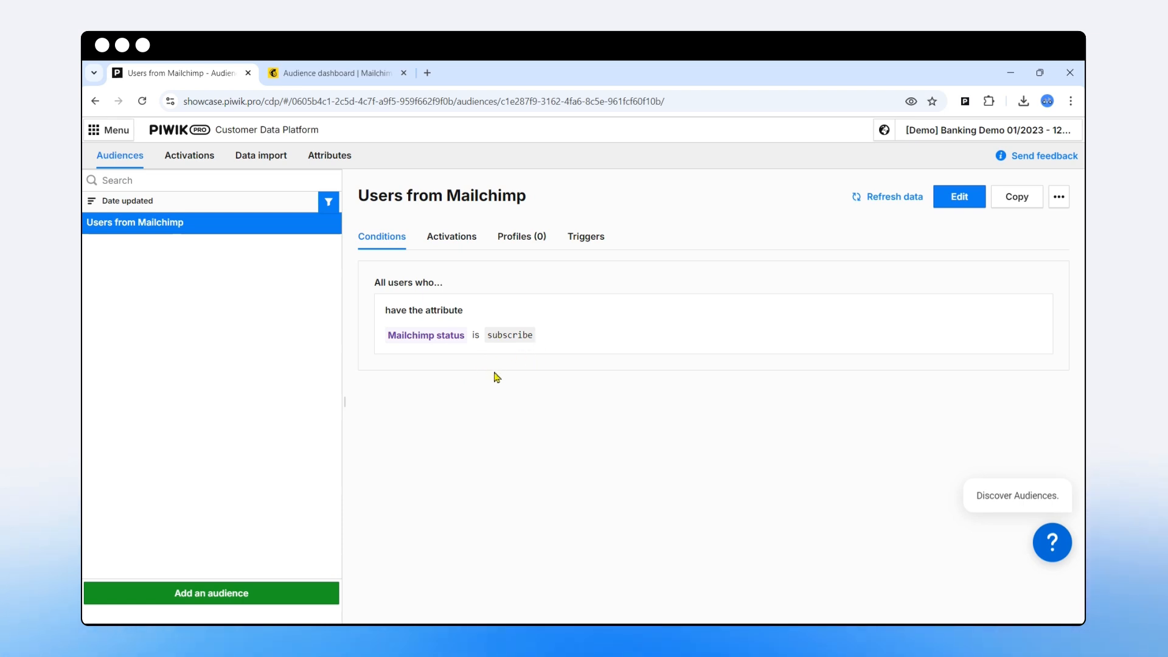
drag(465, 336, 387, 338)
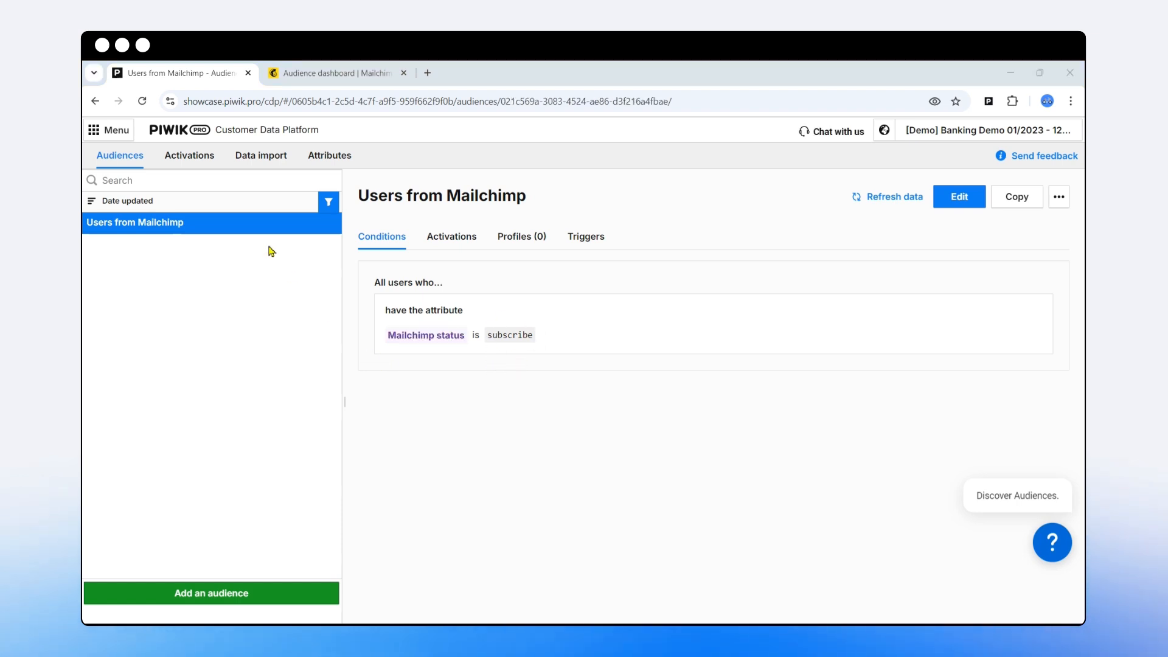
- Select the Mailchimp - consent decision import from the Data import list
click(255, 161)
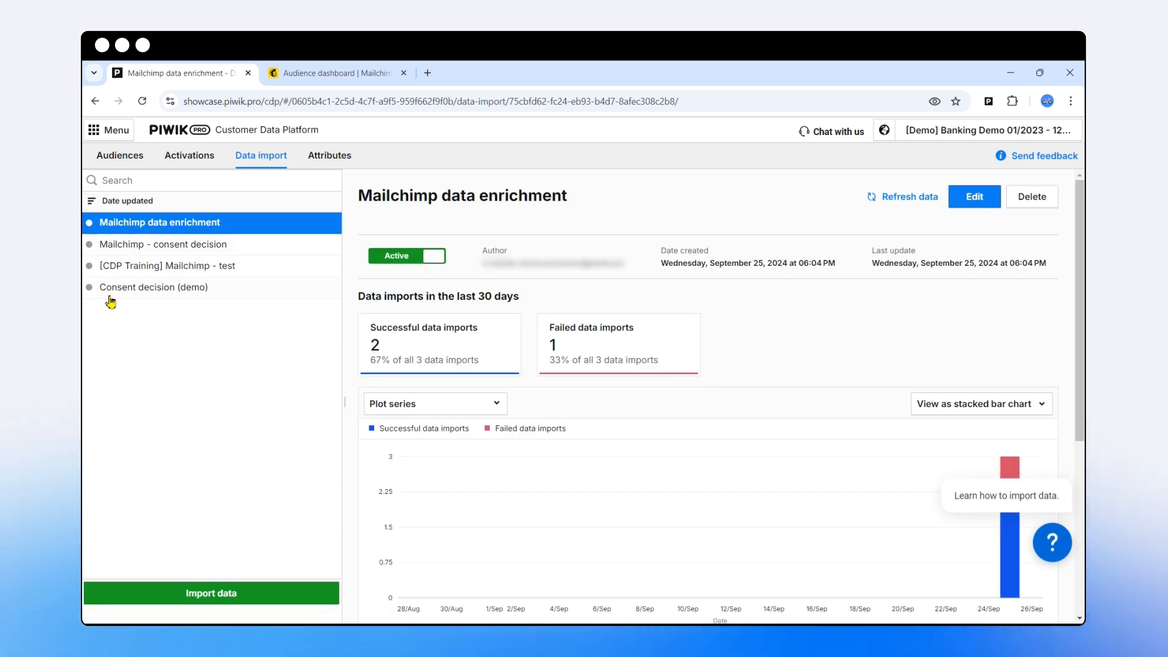
click(179, 247)
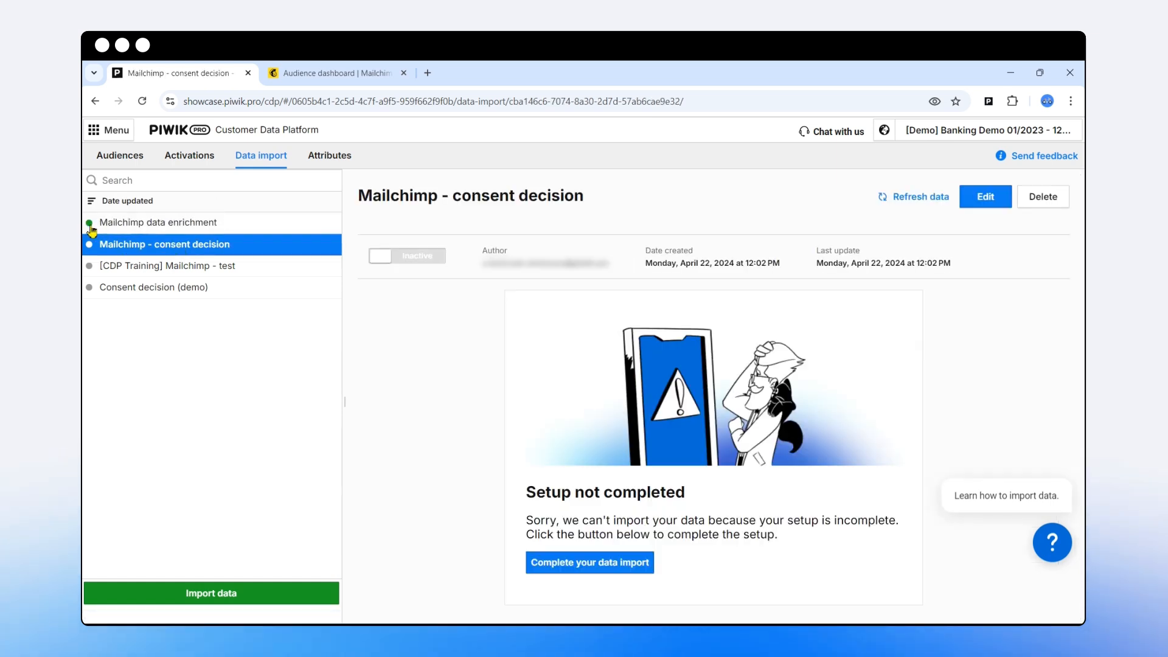
click(172, 225)
click(297, 248)
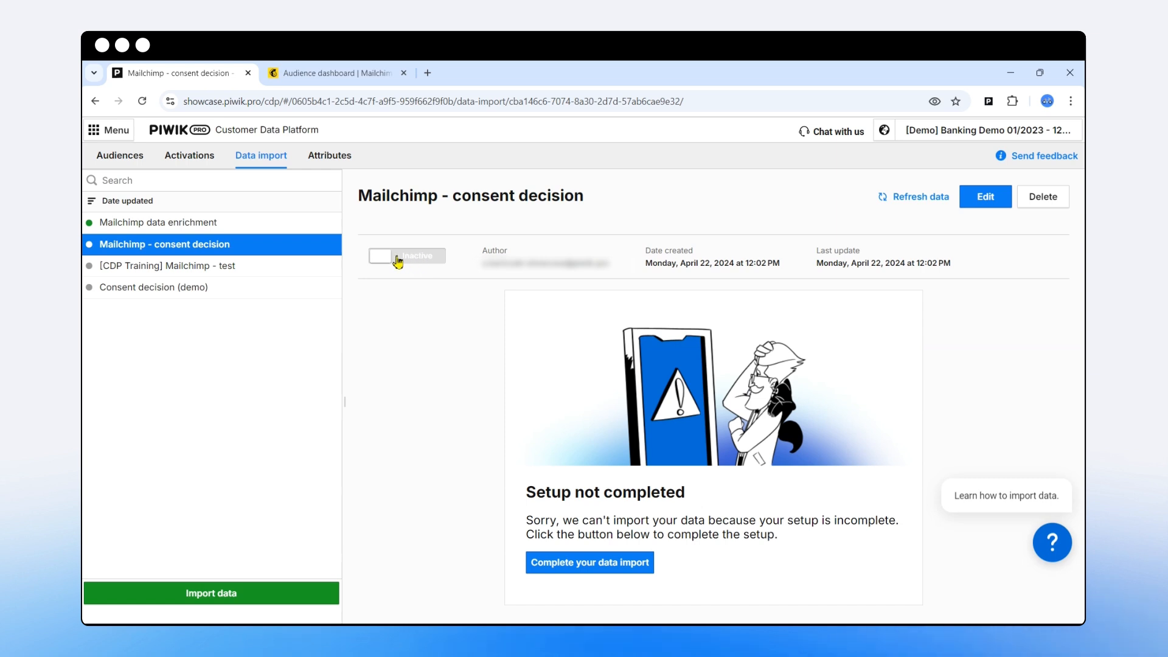
- Create a webhook import named 'Data import from mailchimp' and copy its webhook URL to the clipboard
click(234, 595)
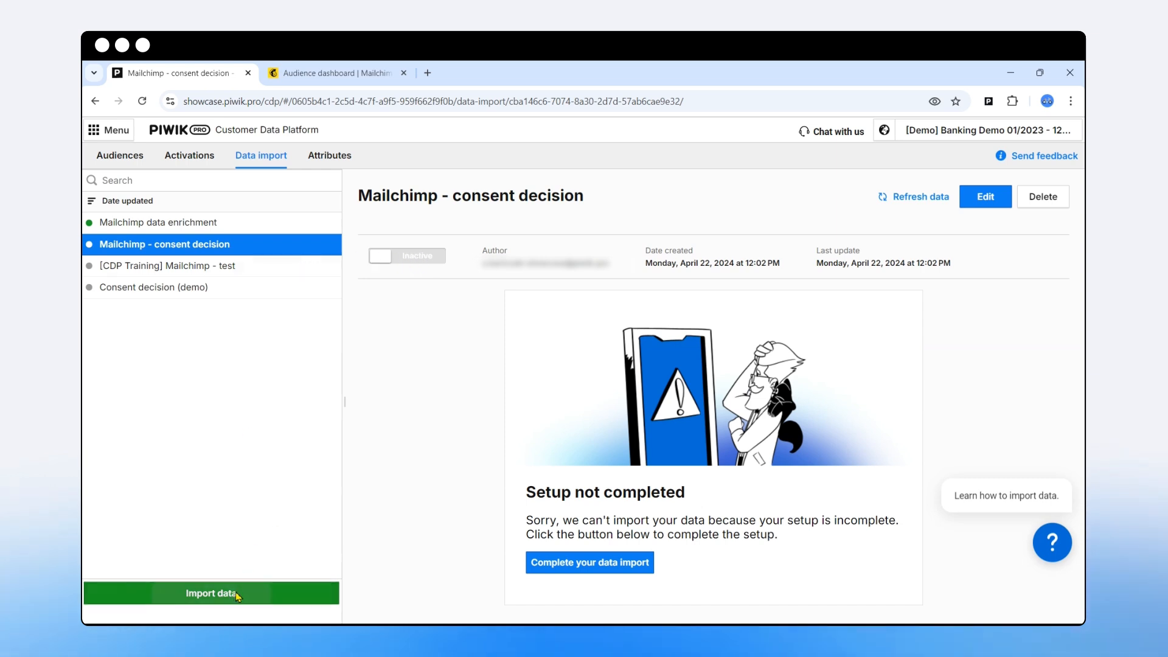
click(252, 233)
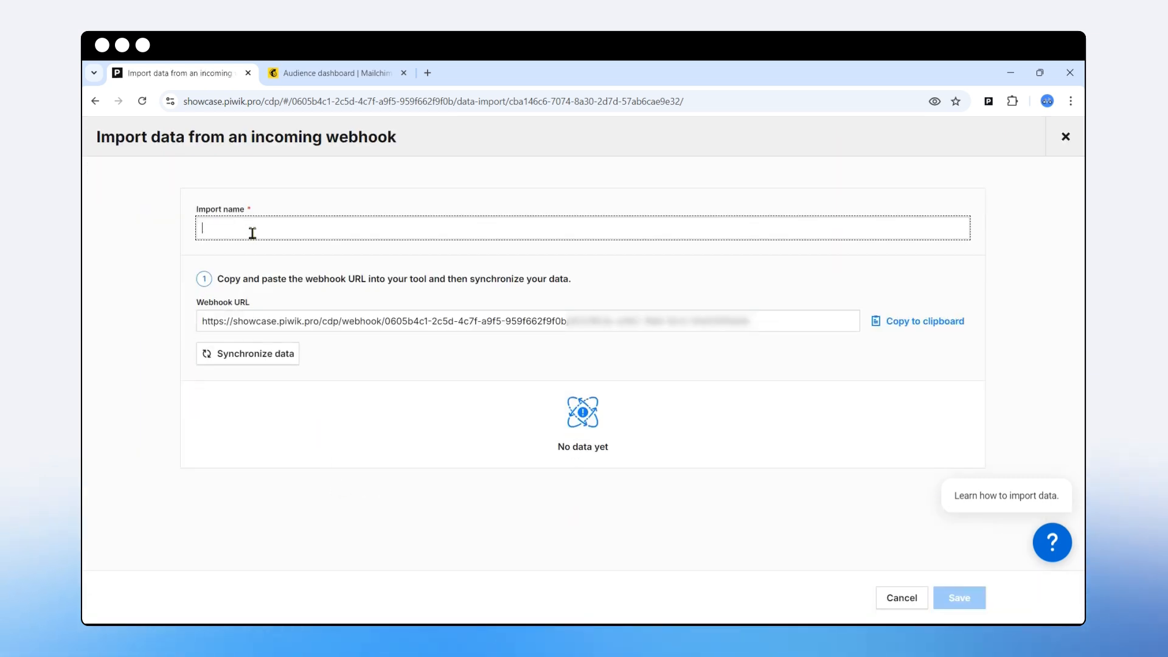
text(Data import from mailchimp)
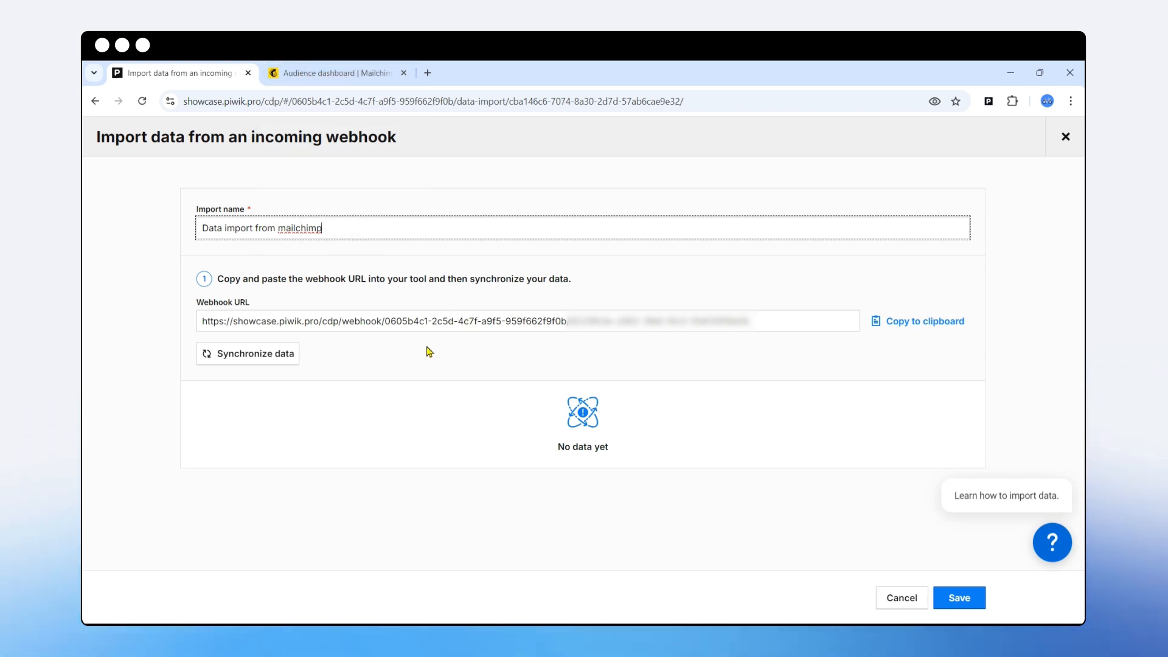
click(252, 356)
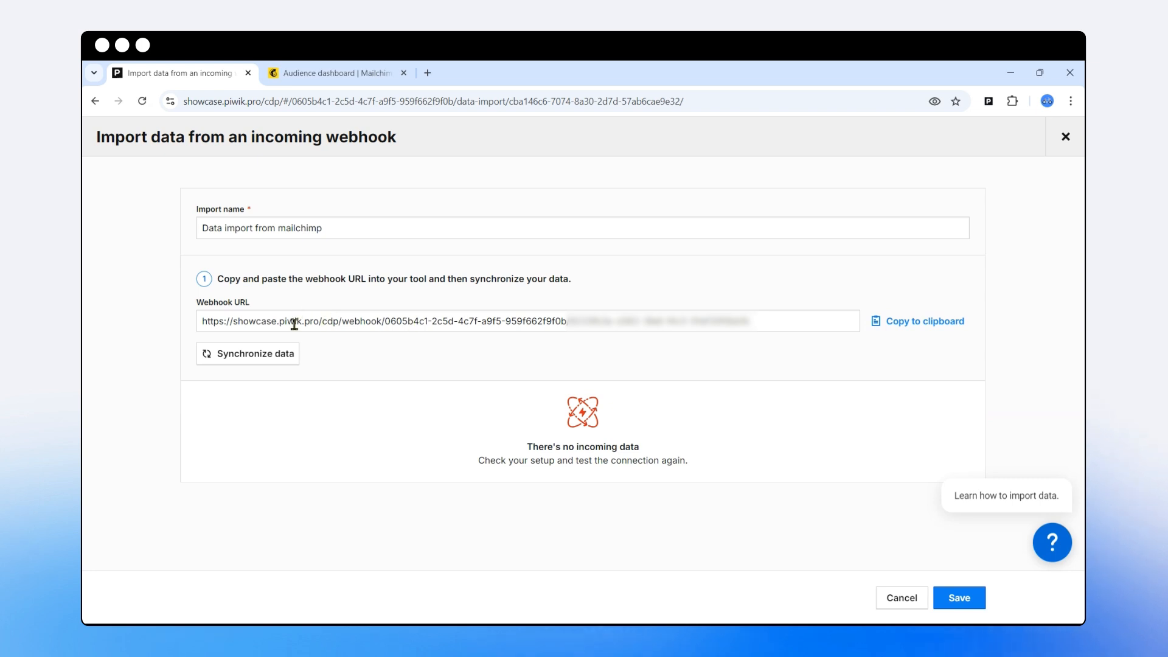
click(895, 322)
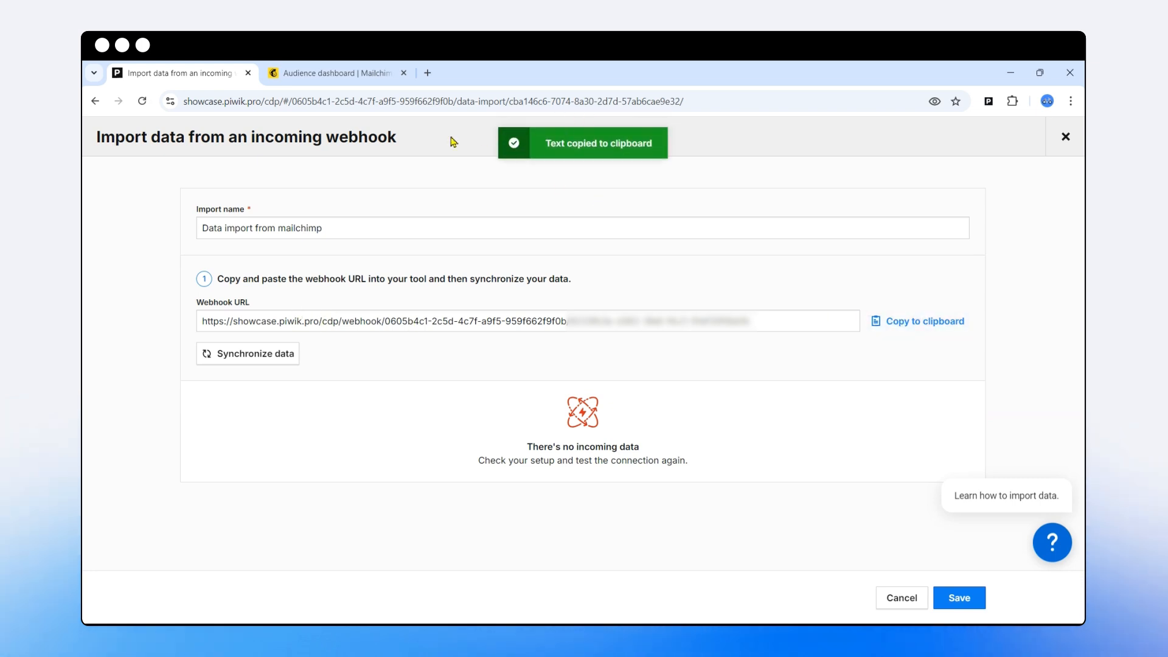
click(338, 73)
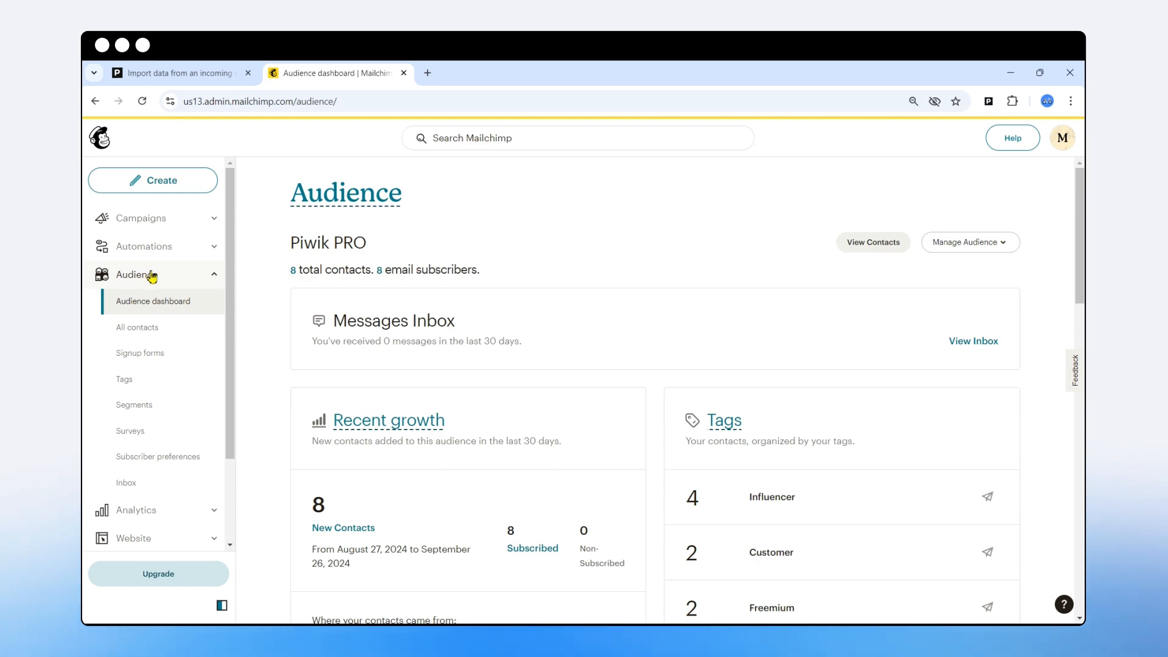
- From the audience's All contacts list, go to Settings > Webhooks for the Piwik PRO audience
click(147, 329)
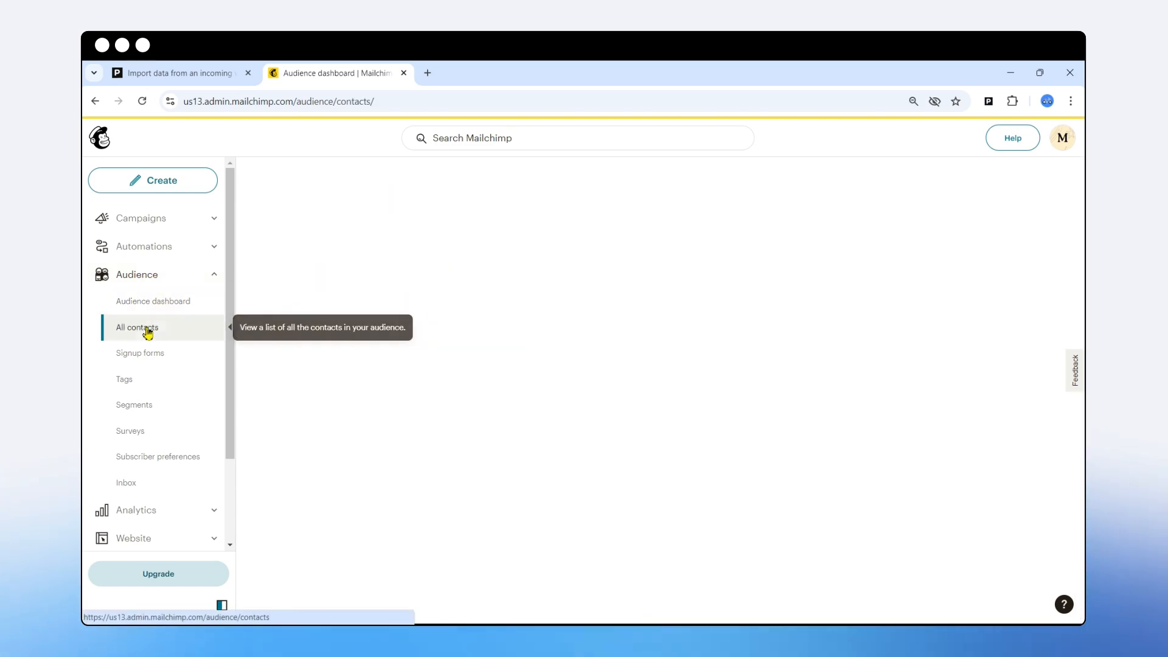
scroll(510, 401, down, 3)
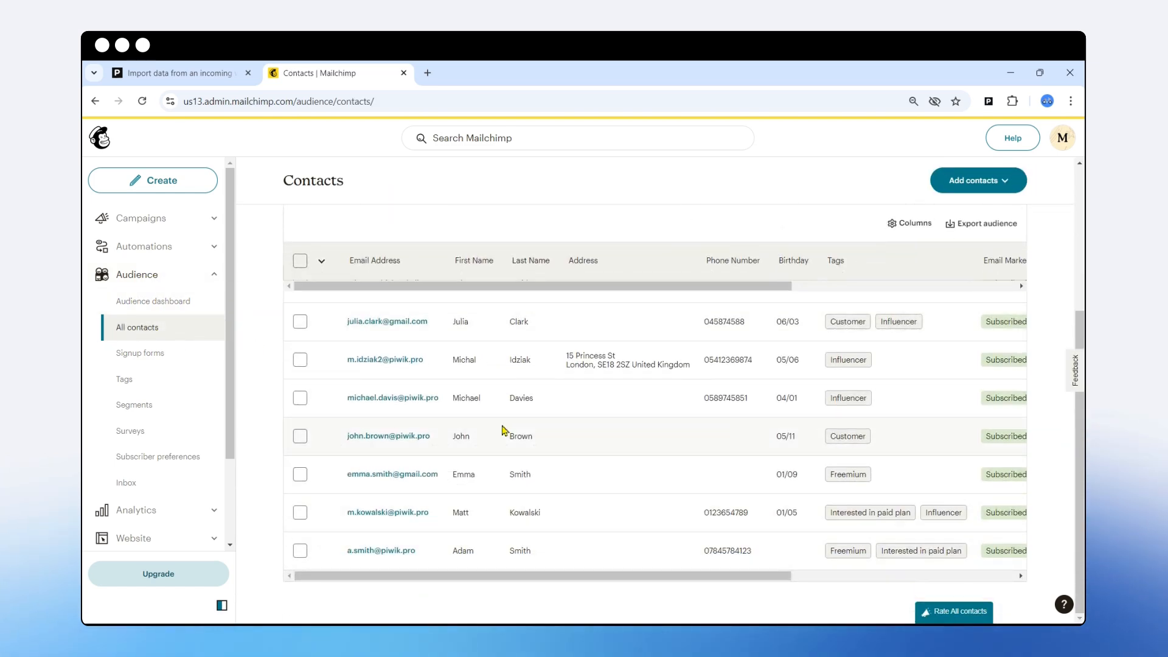
scroll(504, 430, up, 3)
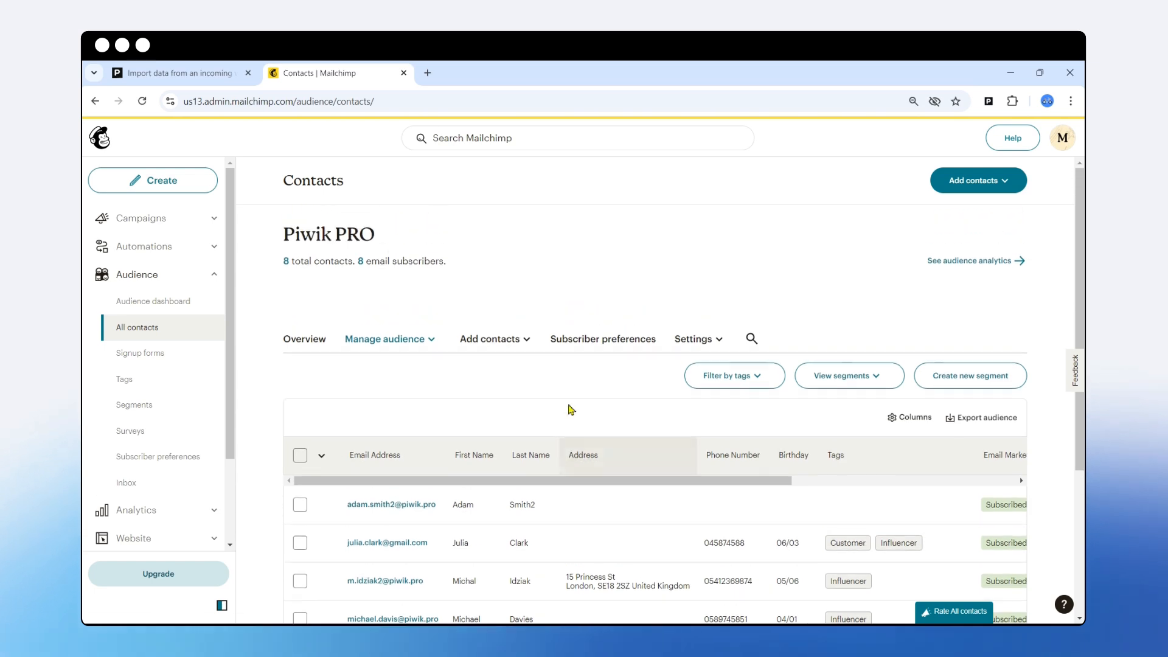
scroll(548, 477, down, 2)
scroll(640, 370, up, 2)
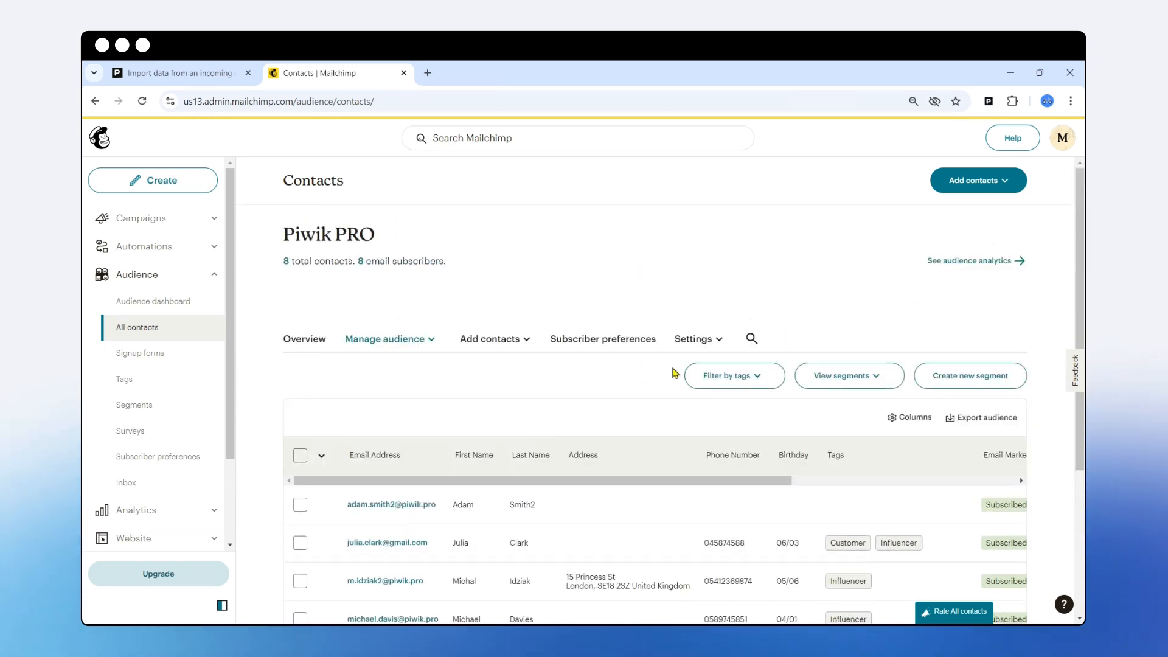
click(720, 345)
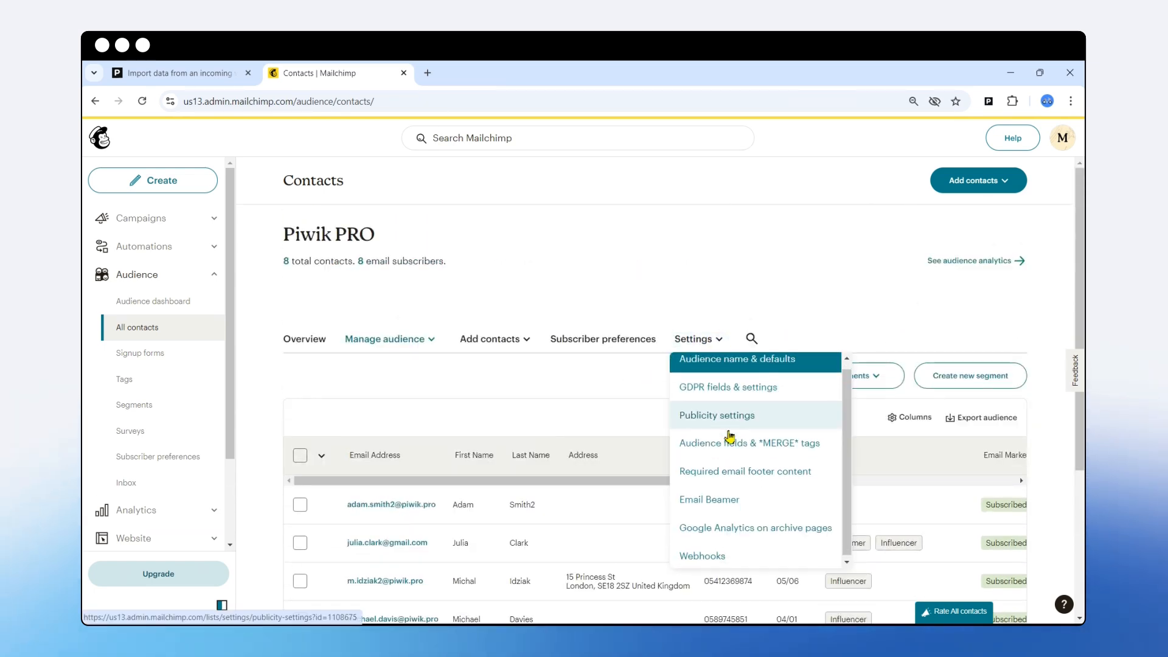
click(709, 554)
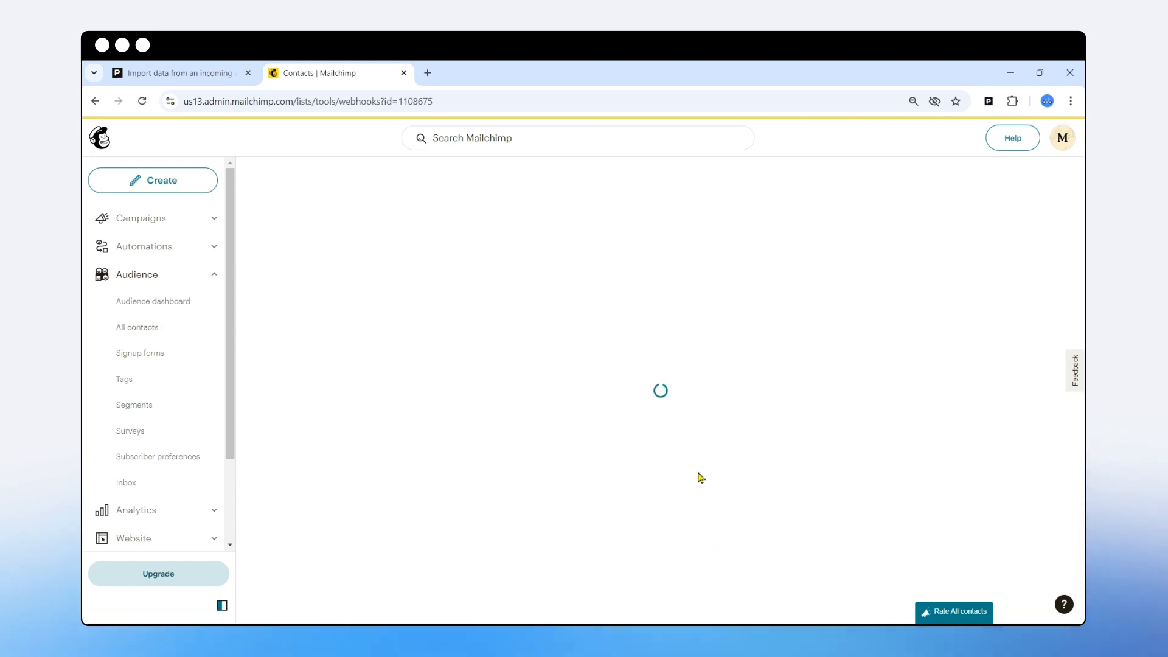
scroll(700, 481, down, 3)
scroll(639, 454, up, 2)
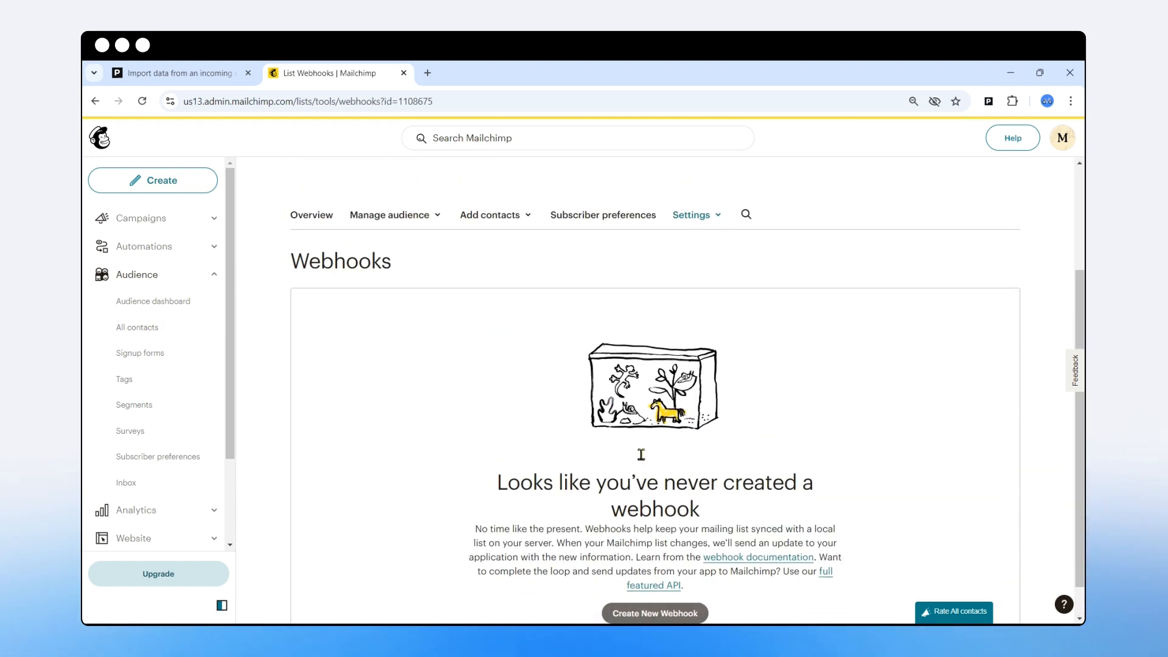
scroll(641, 451, down, 2)
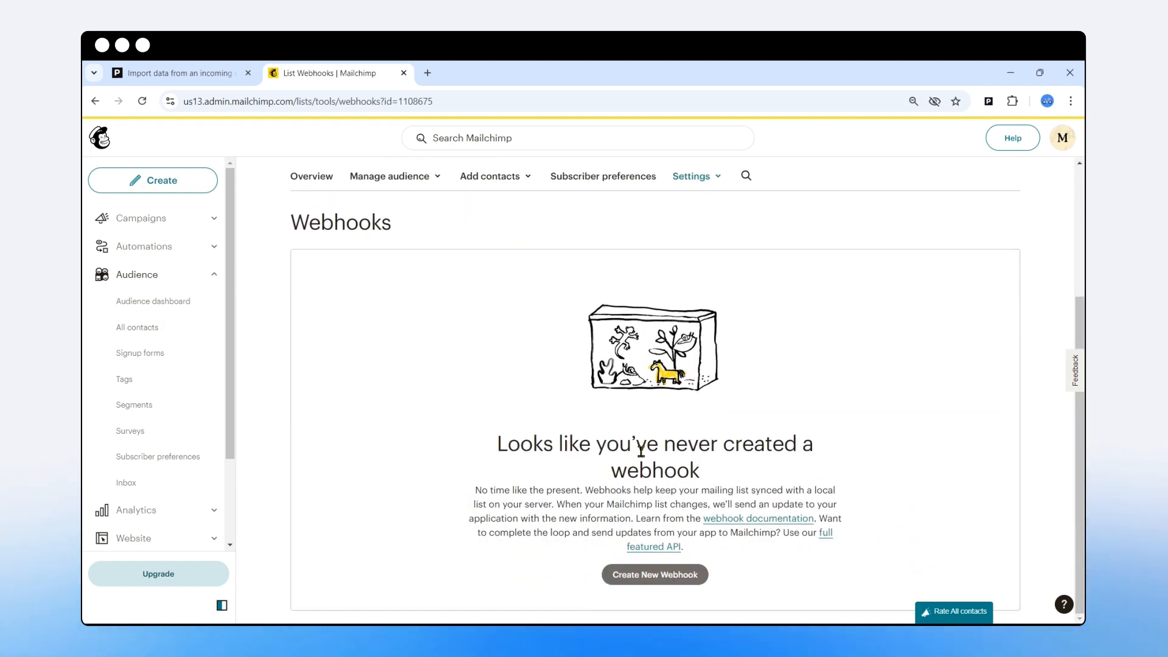
- Start a new webhook and paste the Piwik PRO webhook URL as plain text into the callback URL
click(645, 579)
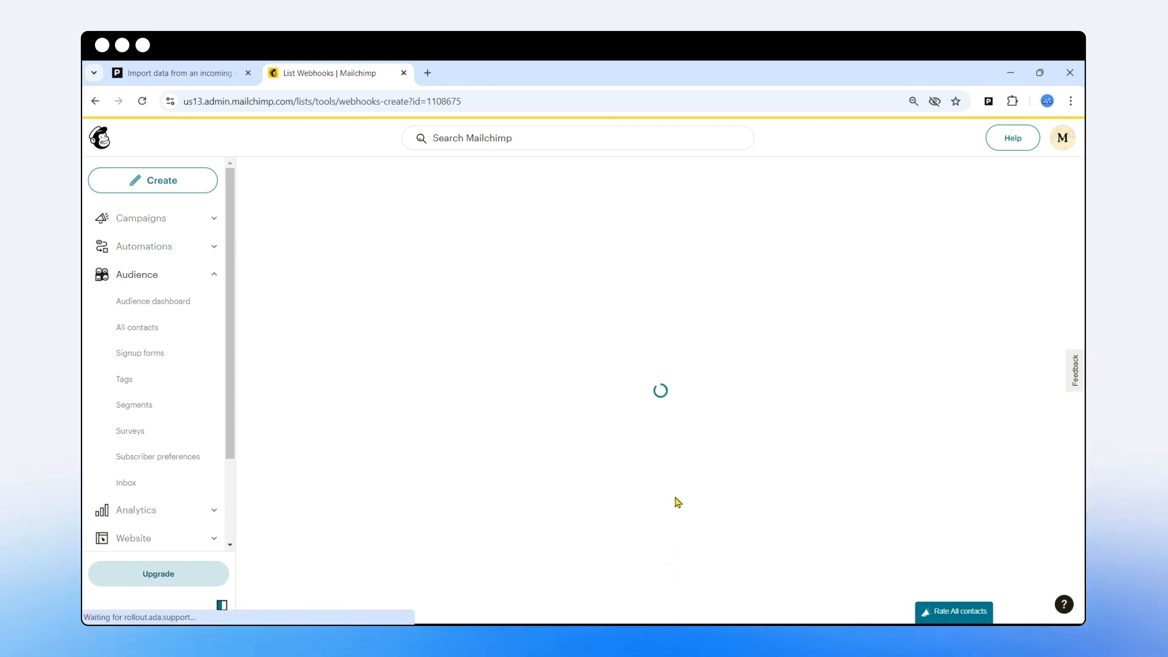
click(351, 391)
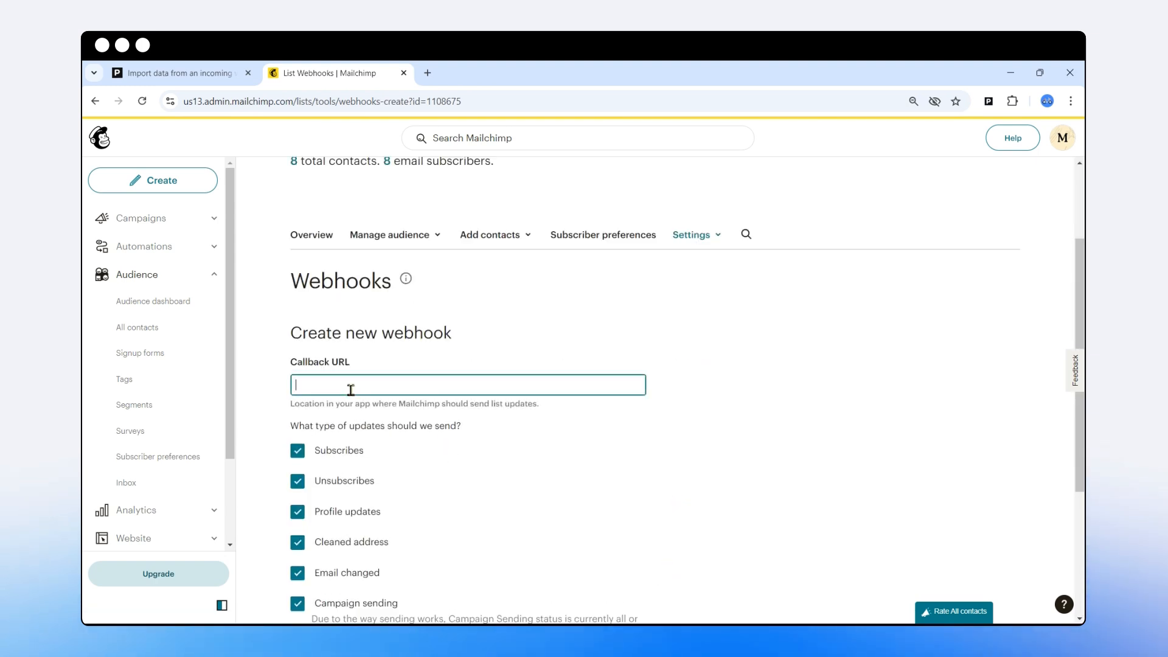
click(177, 73)
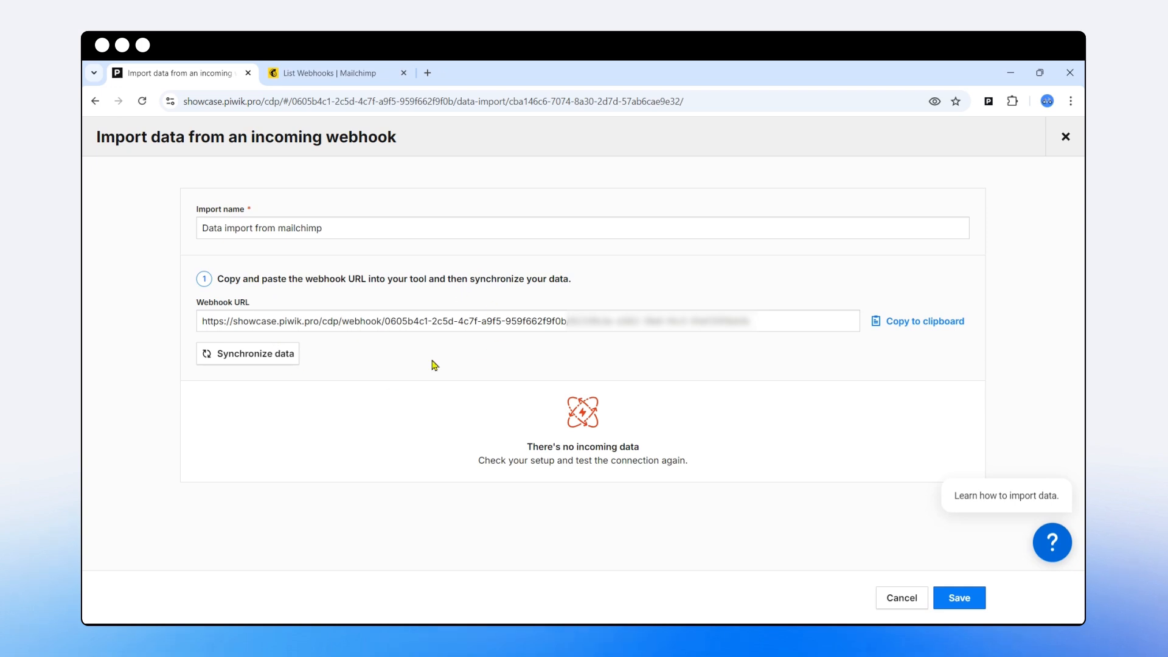
click(322, 73)
right_click(367, 390)
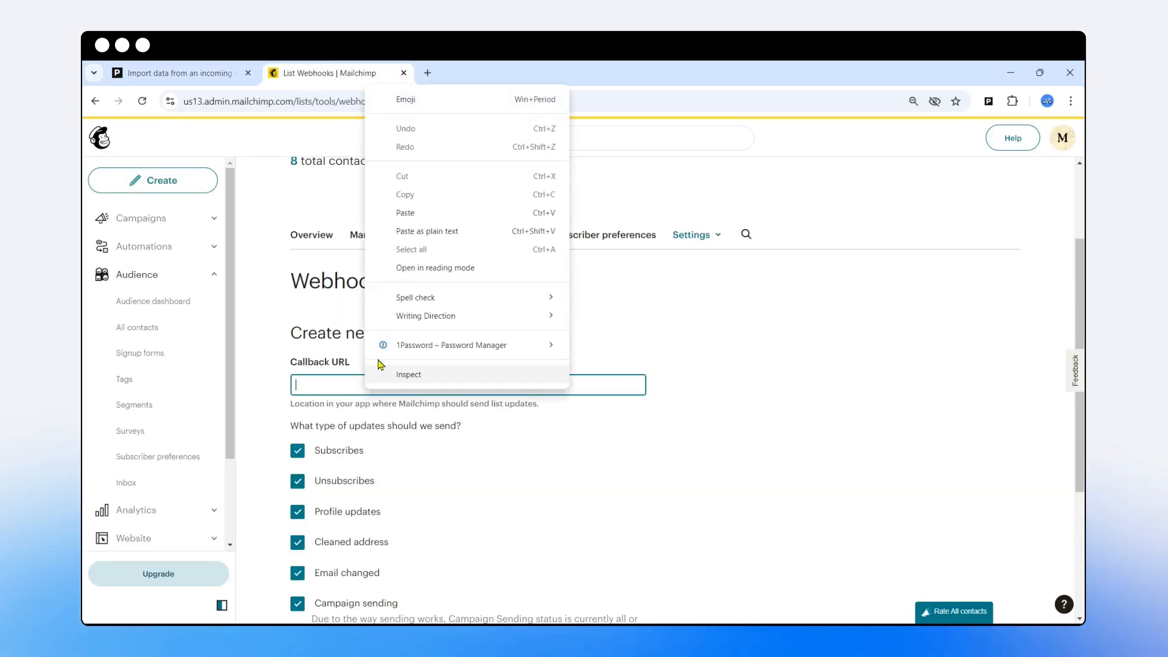
click(417, 229)
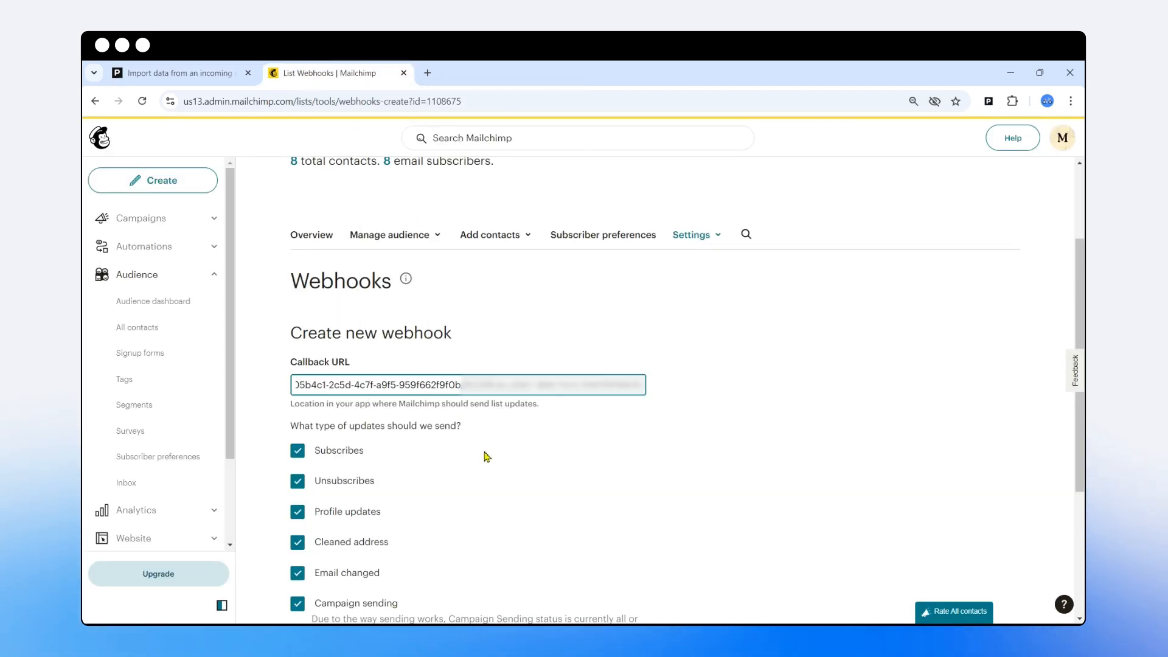
- Keep all update types plus subscriber and admin sources enabled, and save the webhook
scroll(487, 457, down, 3)
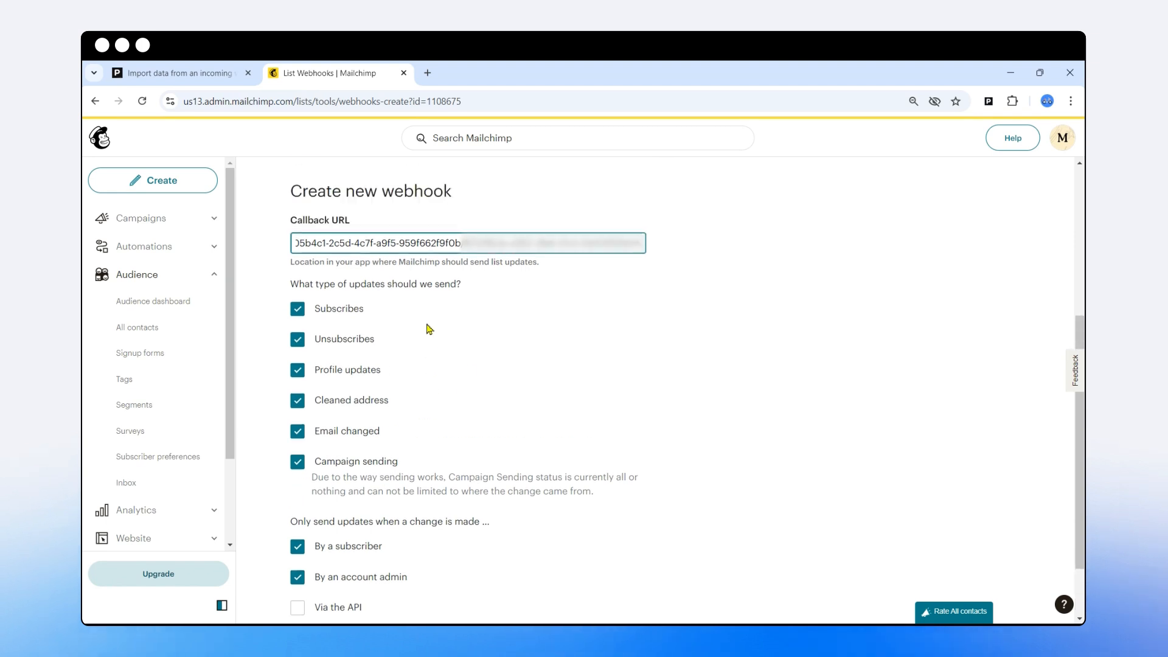
scroll(430, 328, up, 1)
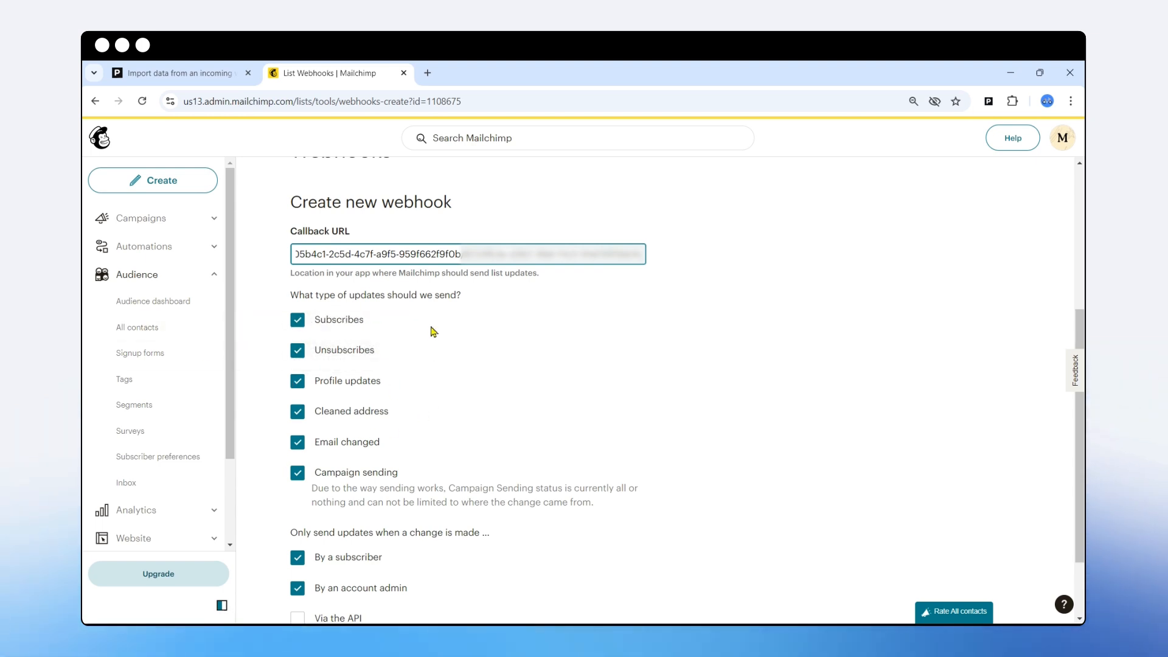
scroll(433, 329, down, 2)
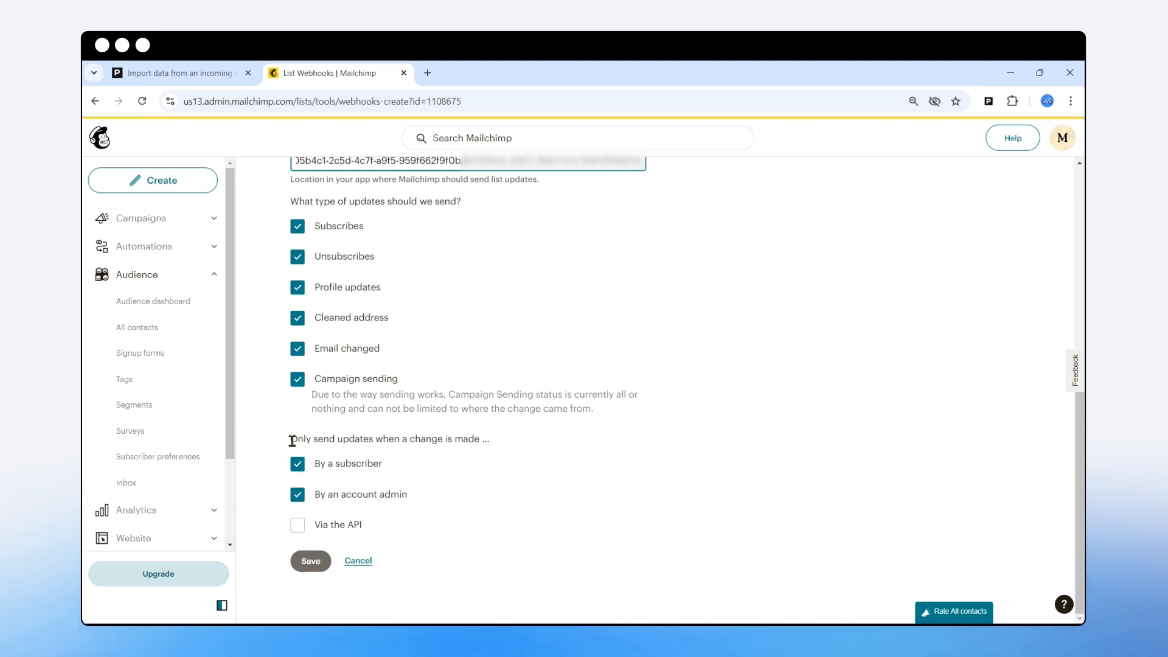
drag(292, 440, 479, 439)
click(462, 469)
click(302, 467)
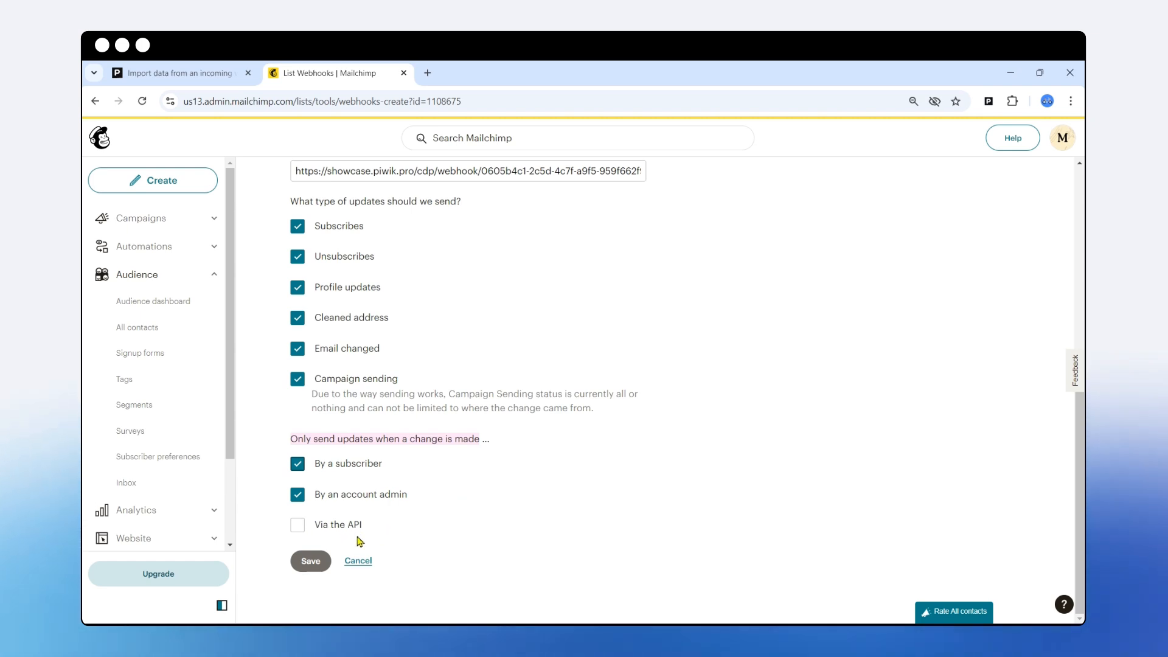
click(309, 564)
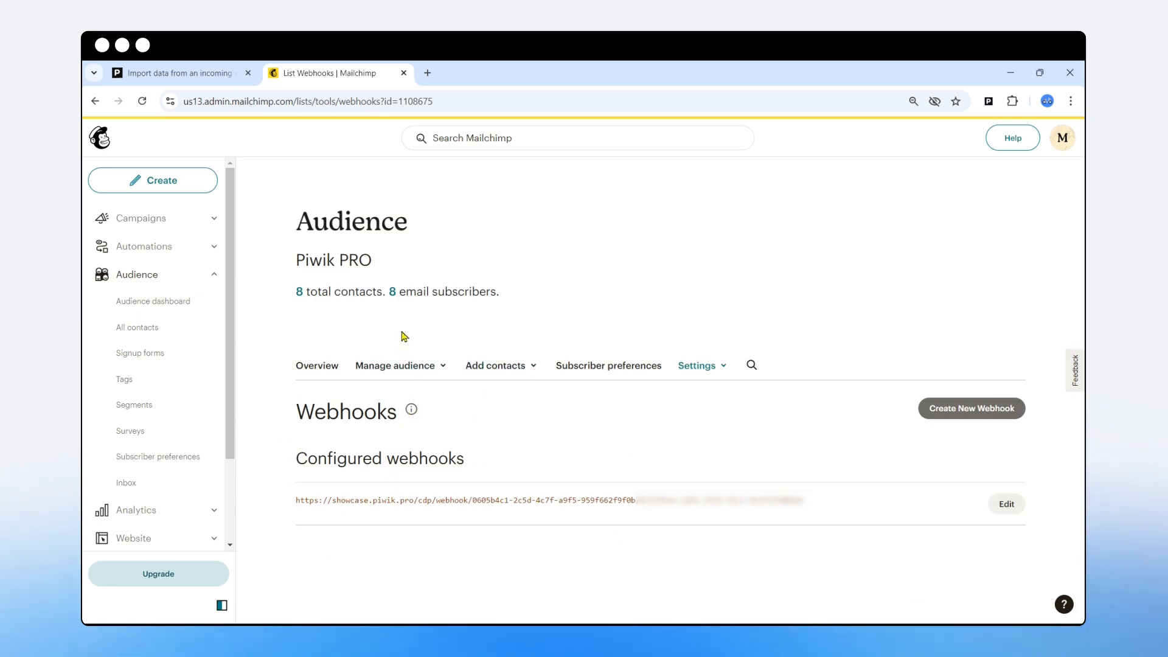
- Go to the audience's All contacts list and choose Add contacts > Add a single contact
click(191, 70)
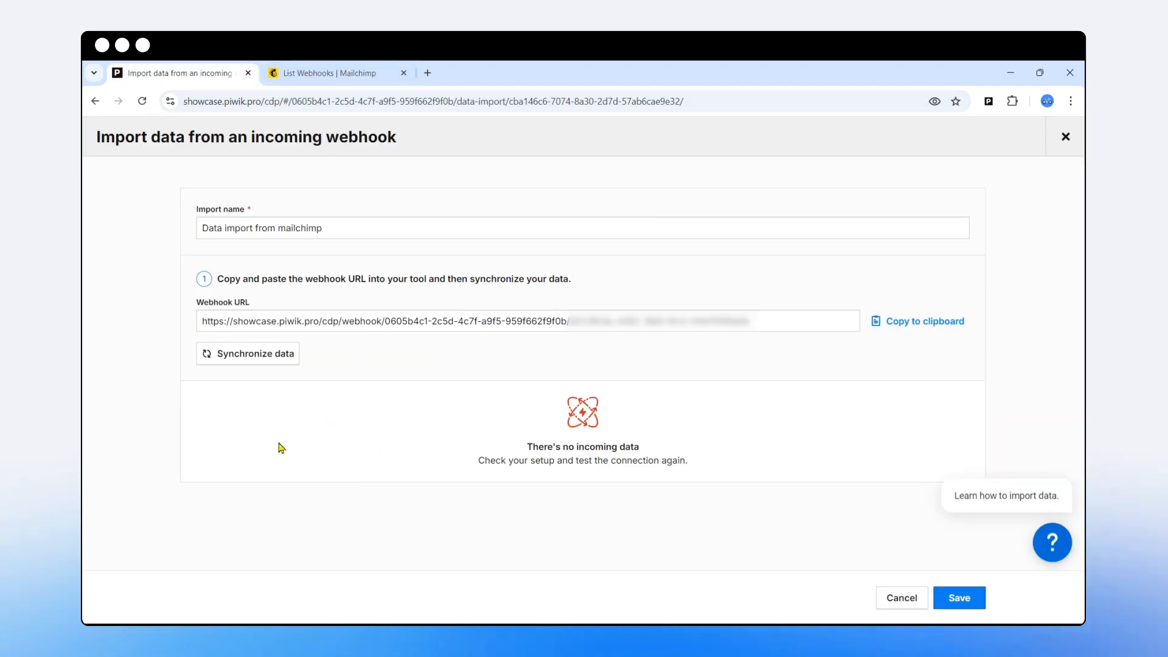
click(318, 78)
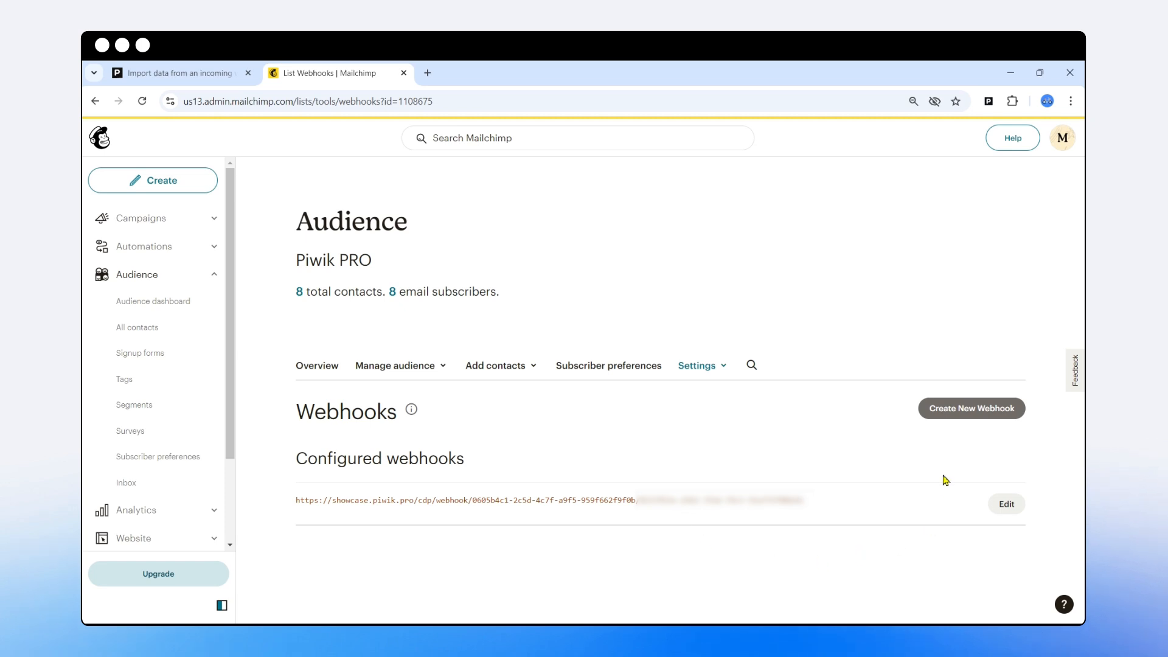
click(150, 334)
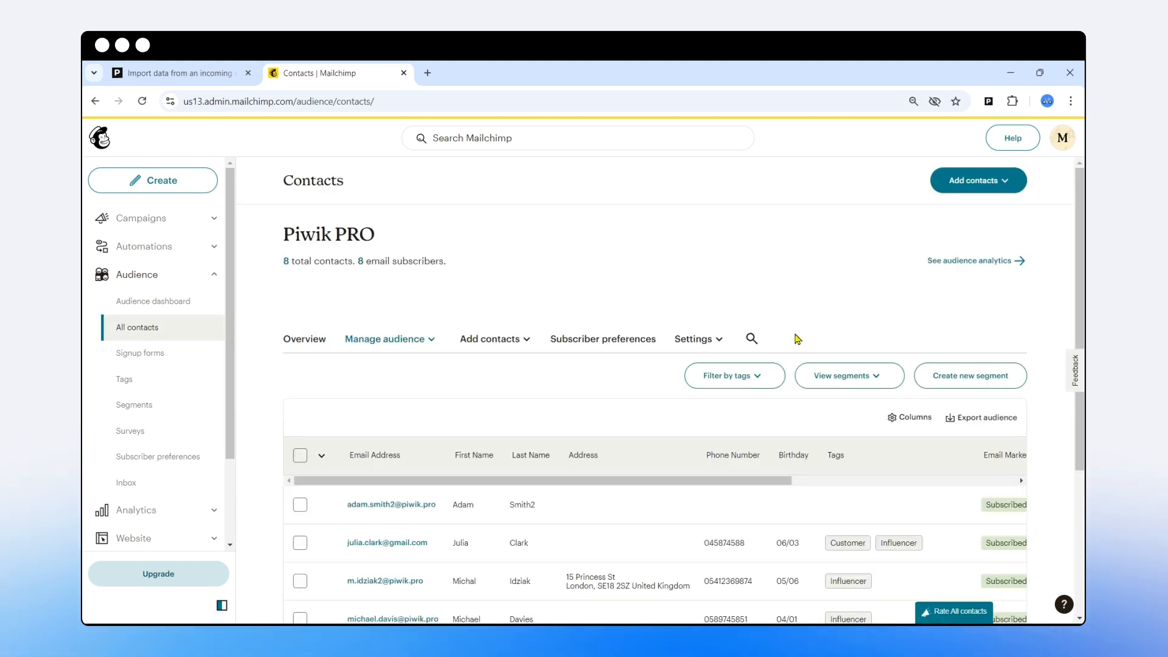
click(978, 185)
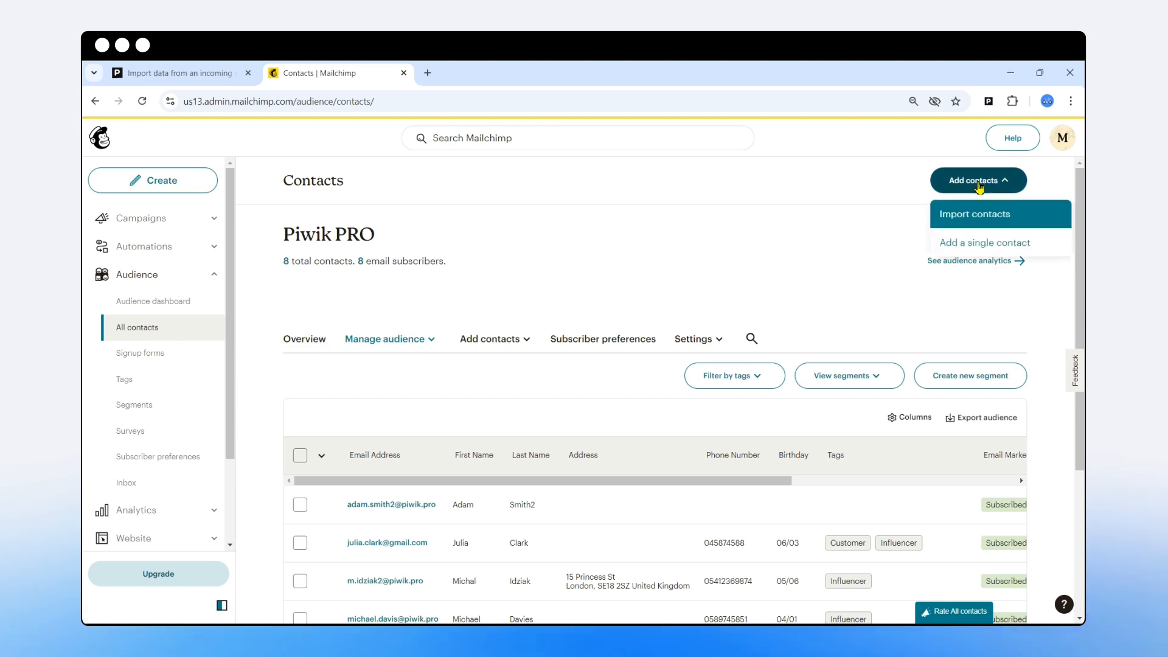
click(968, 242)
scroll(571, 362, down, 3)
click(334, 322)
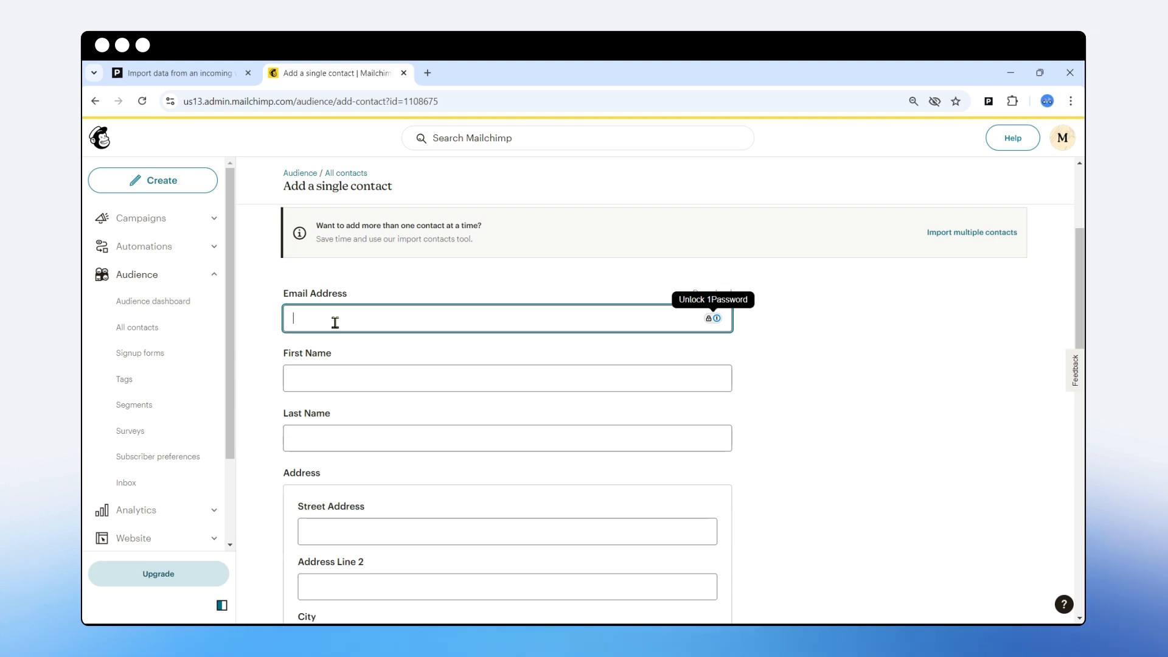
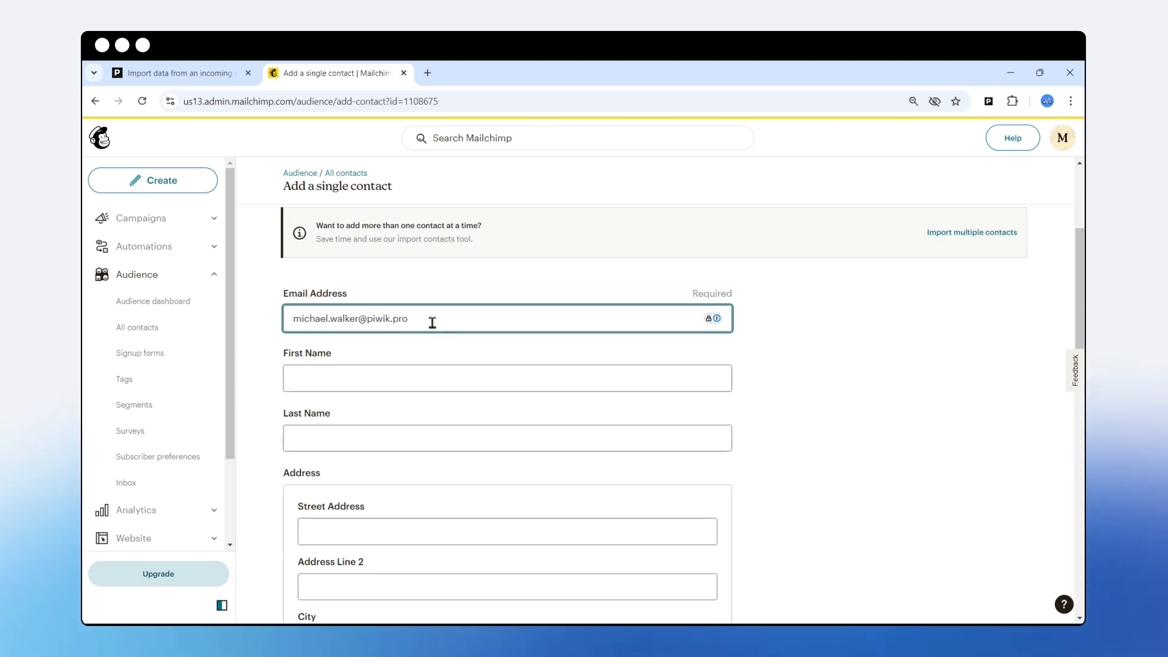
- Enter the new contact's e-mail address, first name and last name
click(319, 384)
click(342, 433)
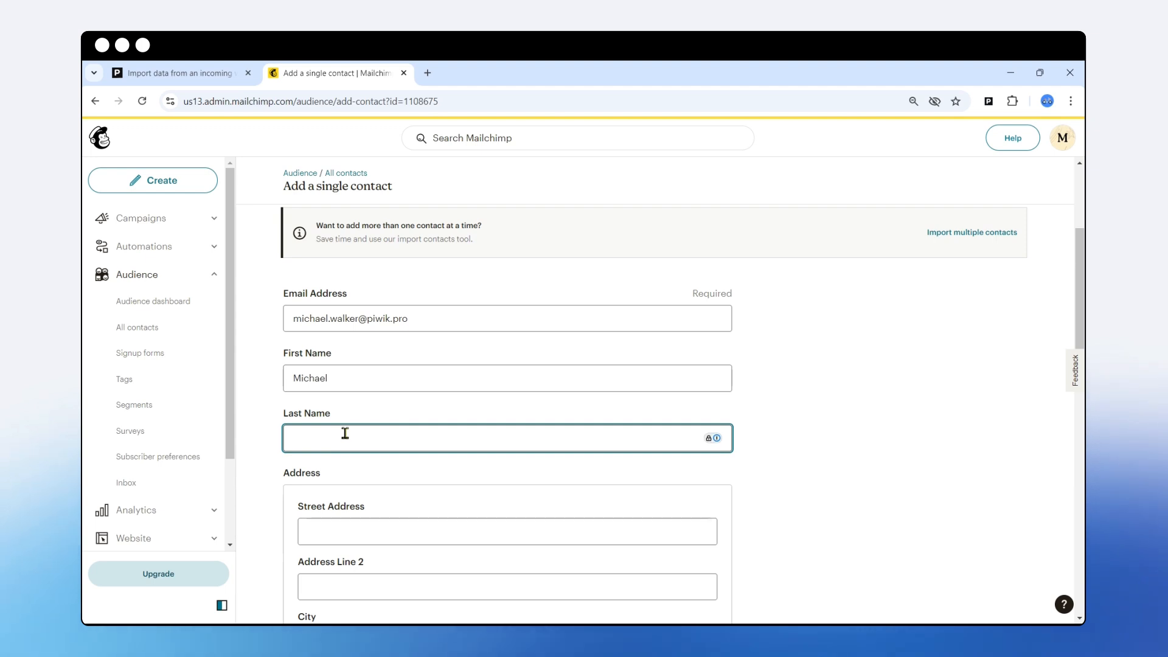
- Tick email permission and update-existing-profile, add the contact, and return to the Piwik PRO import
scroll(389, 414, down, 2)
scroll(425, 359, up, 2)
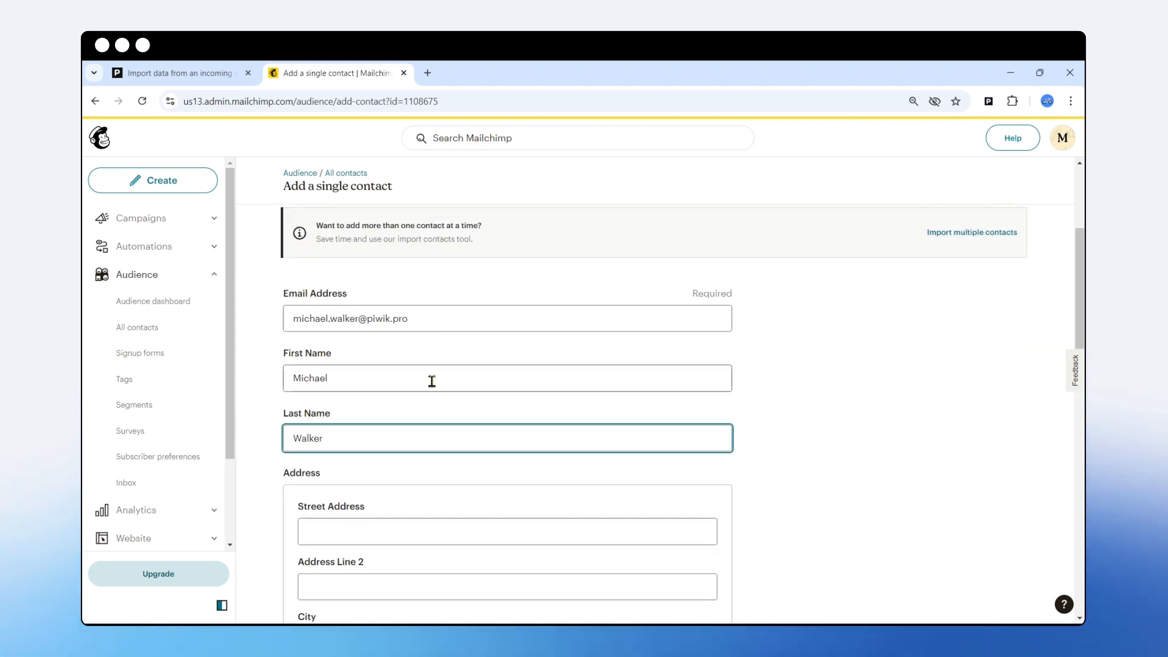
scroll(430, 450, down, 2)
scroll(441, 449, down, 3)
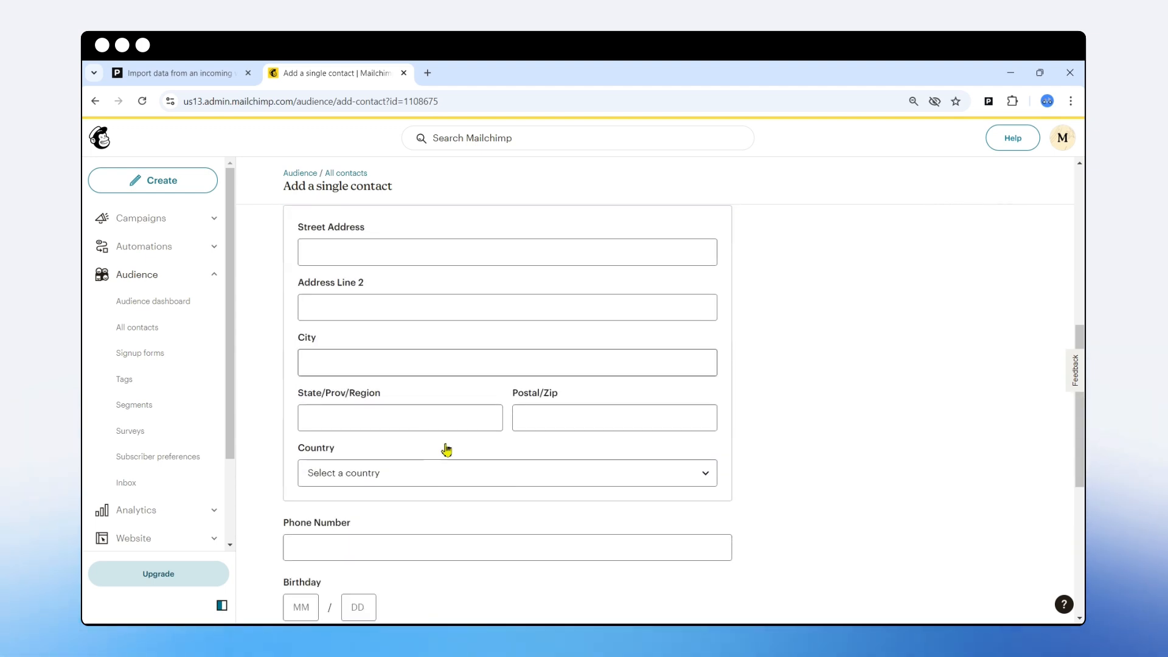
scroll(419, 426, down, 1)
scroll(387, 365, up, 3)
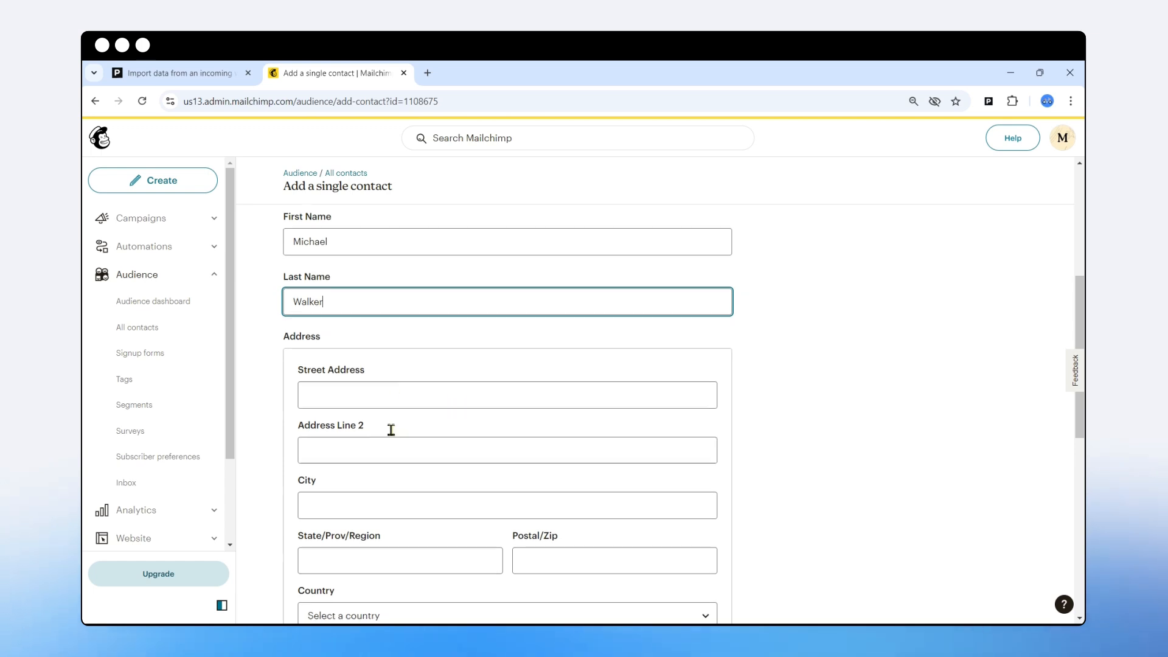
scroll(395, 422, down, 3)
scroll(433, 368, up, 3)
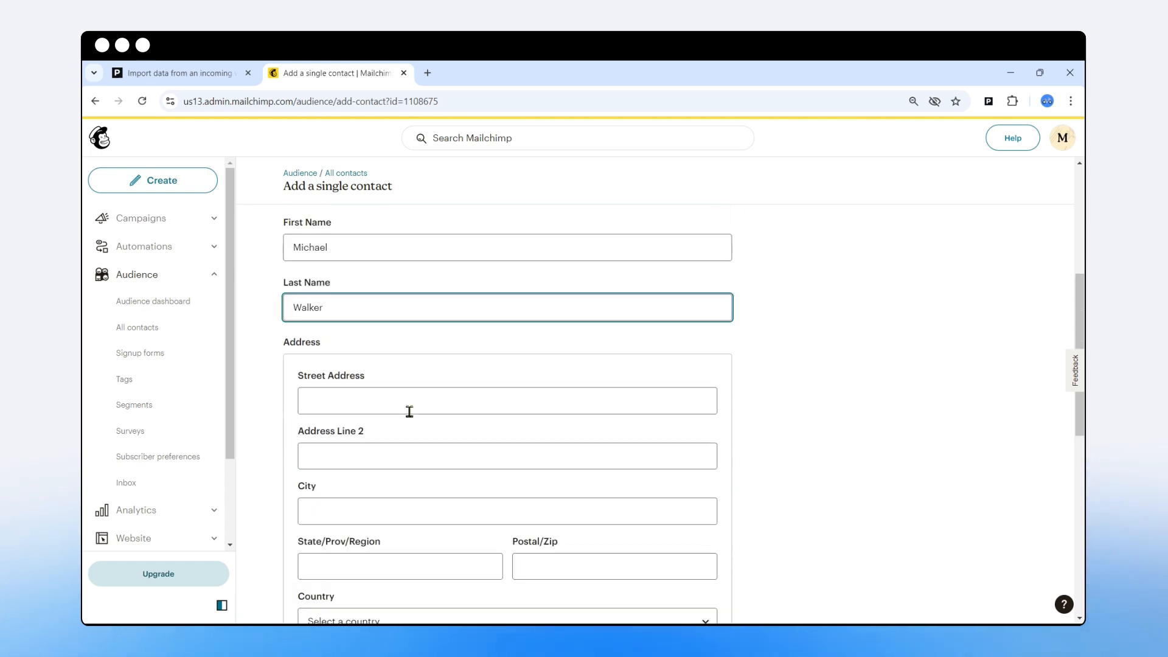
scroll(414, 426, up, 1)
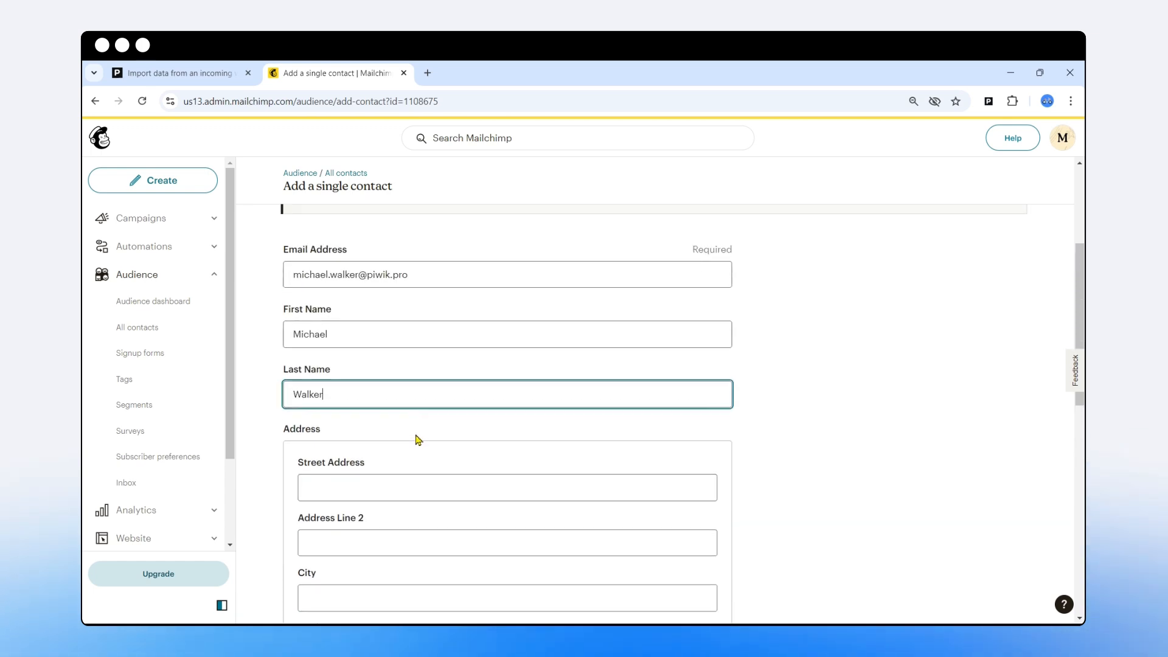
scroll(417, 435, down, 1)
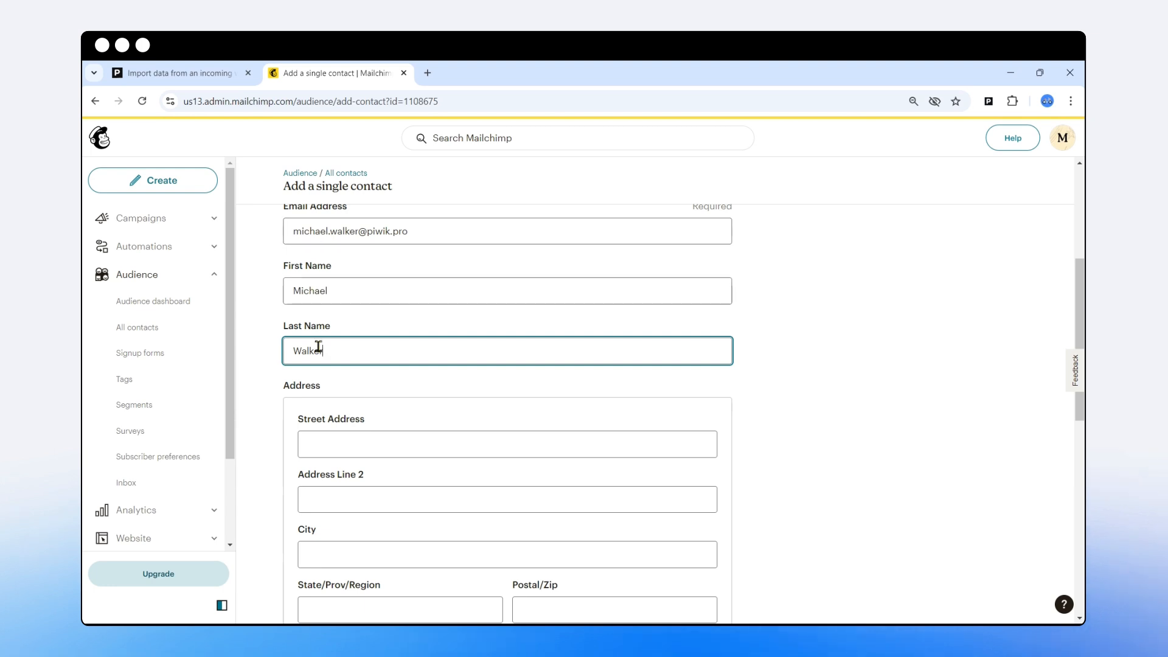
scroll(371, 356, down, 10)
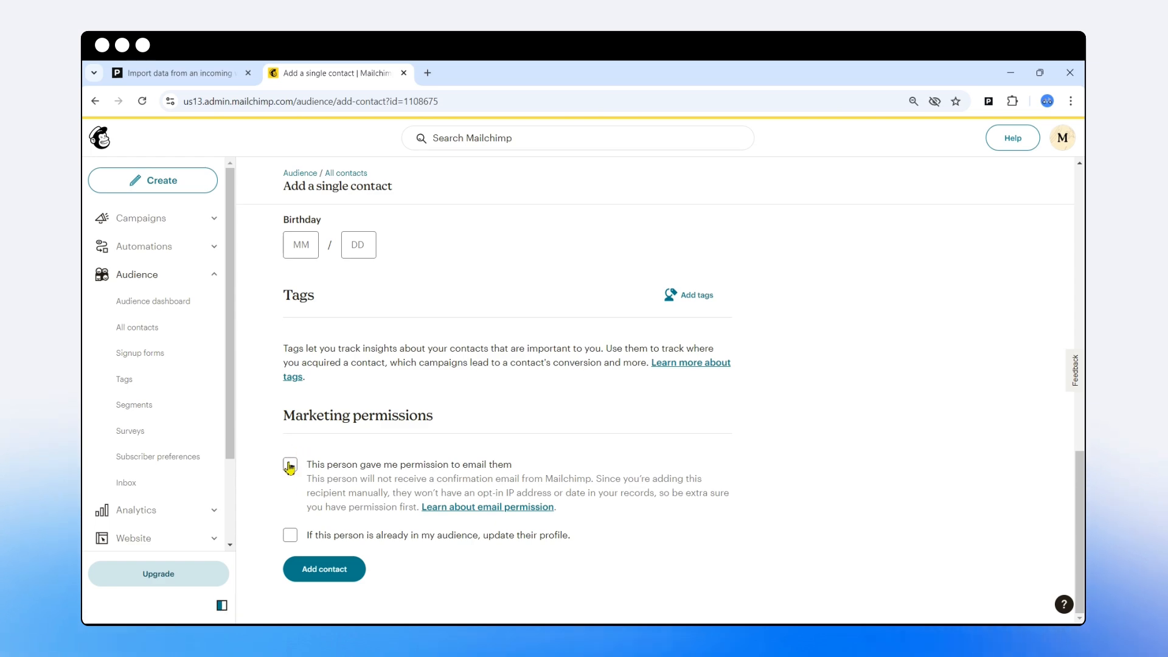
scroll(350, 419, up, 10)
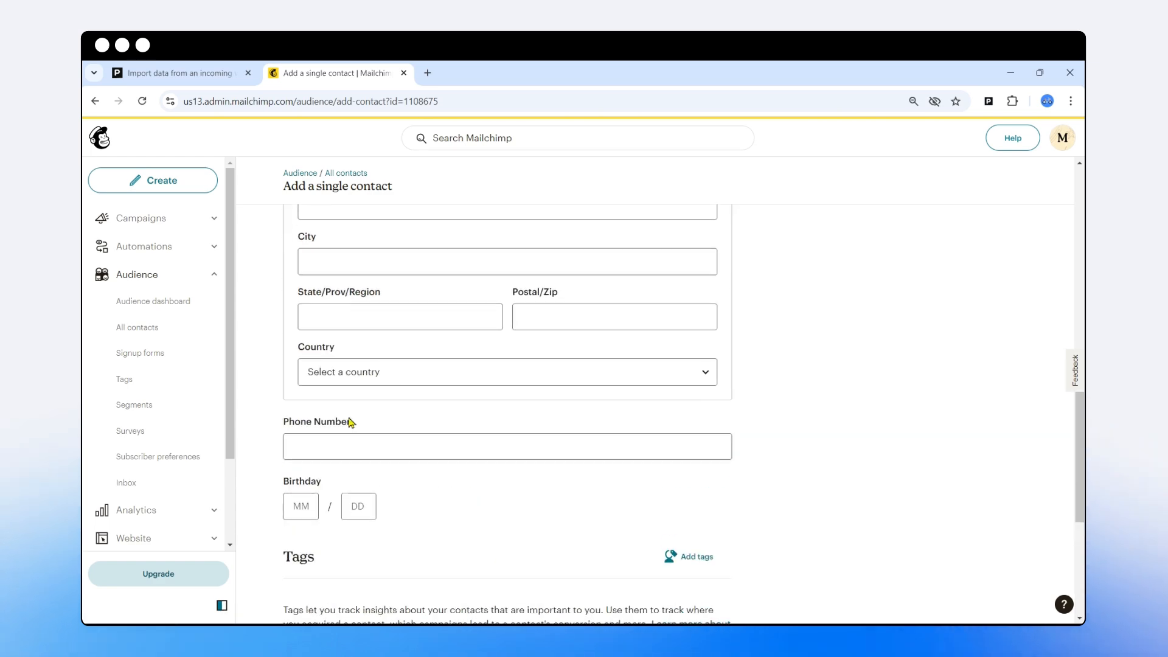
scroll(359, 466, down, 10)
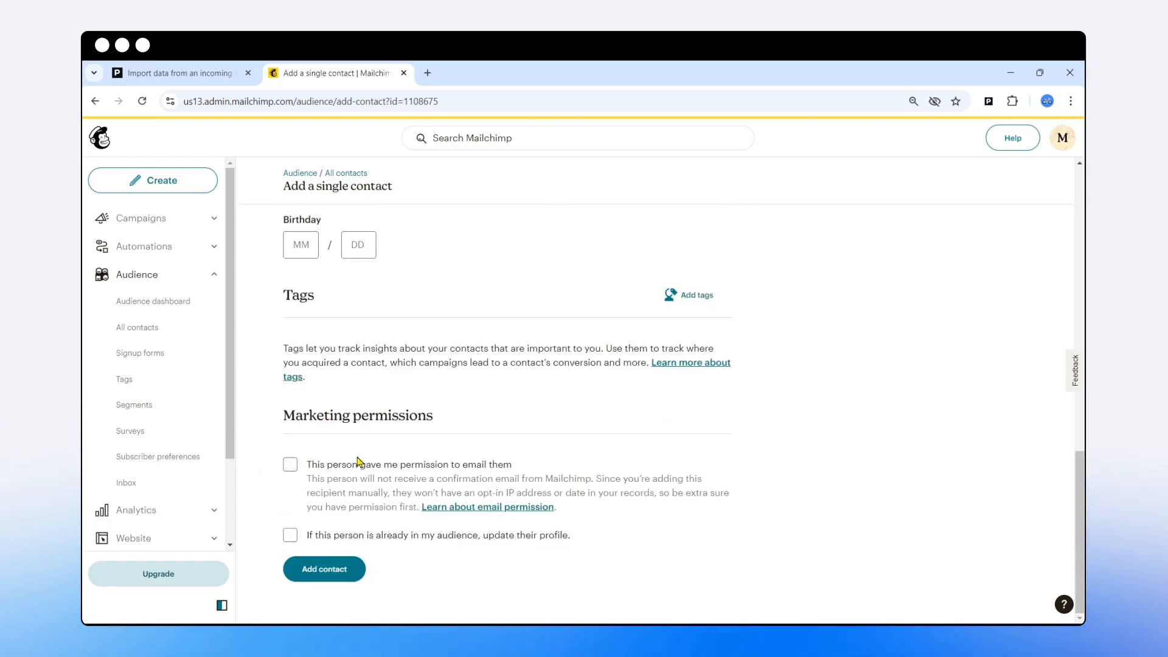
click(290, 464)
click(291, 535)
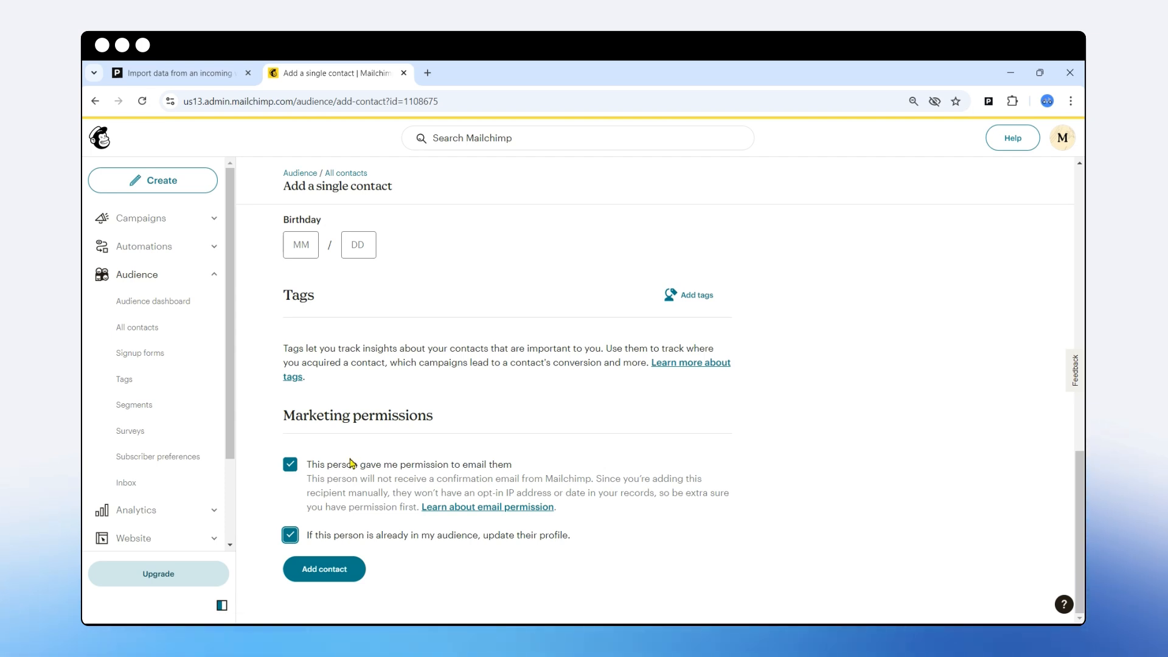
click(327, 566)
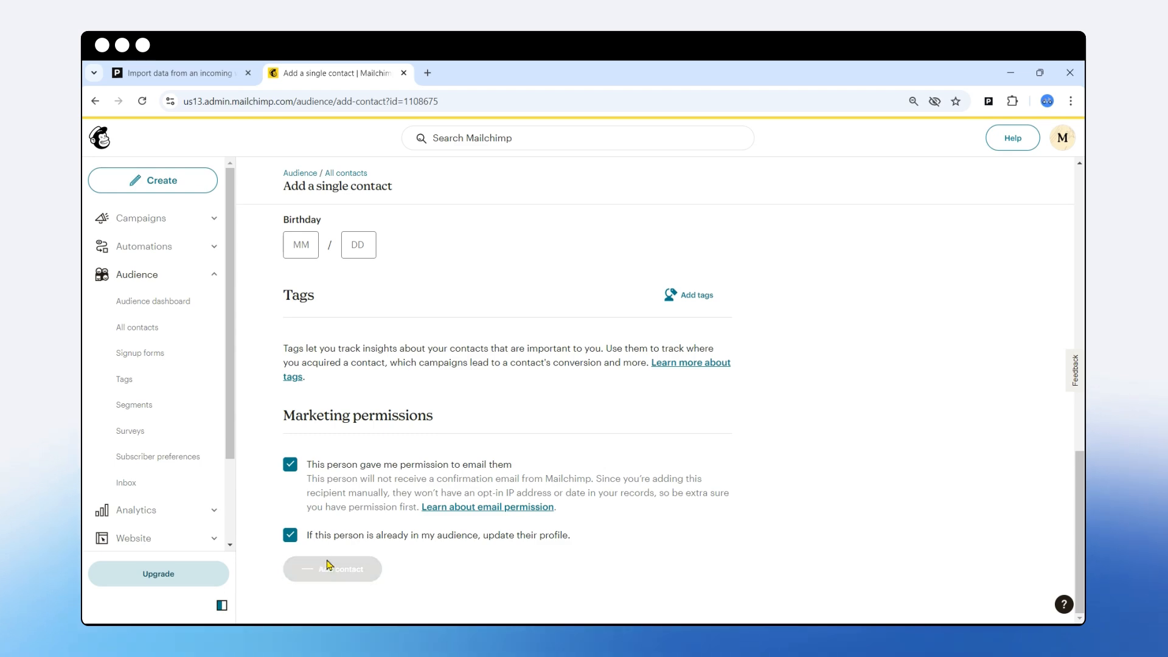
click(195, 74)
click(259, 359)
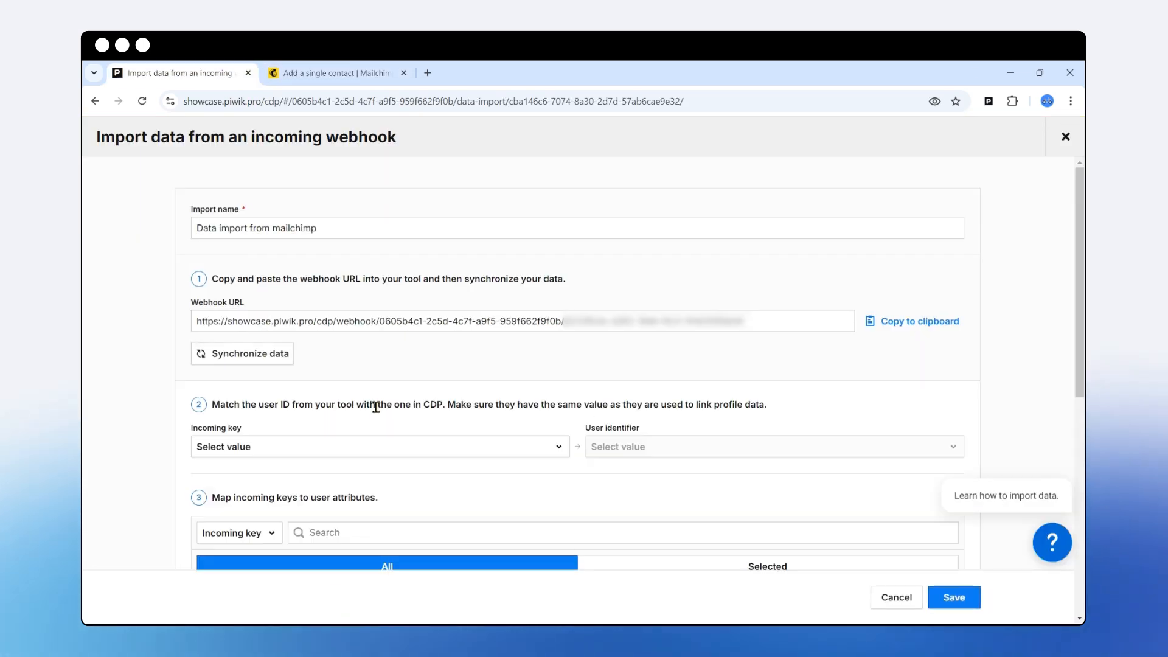
scroll(357, 367, down, 5)
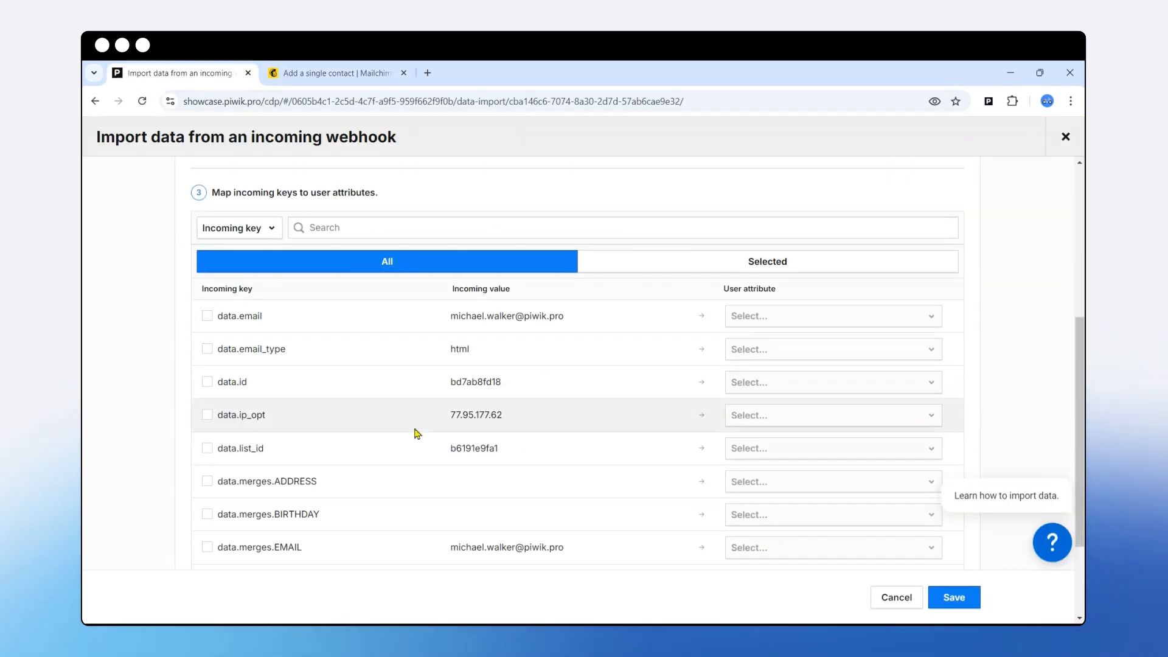
scroll(548, 451, up, 5)
scroll(540, 426, down, 1)
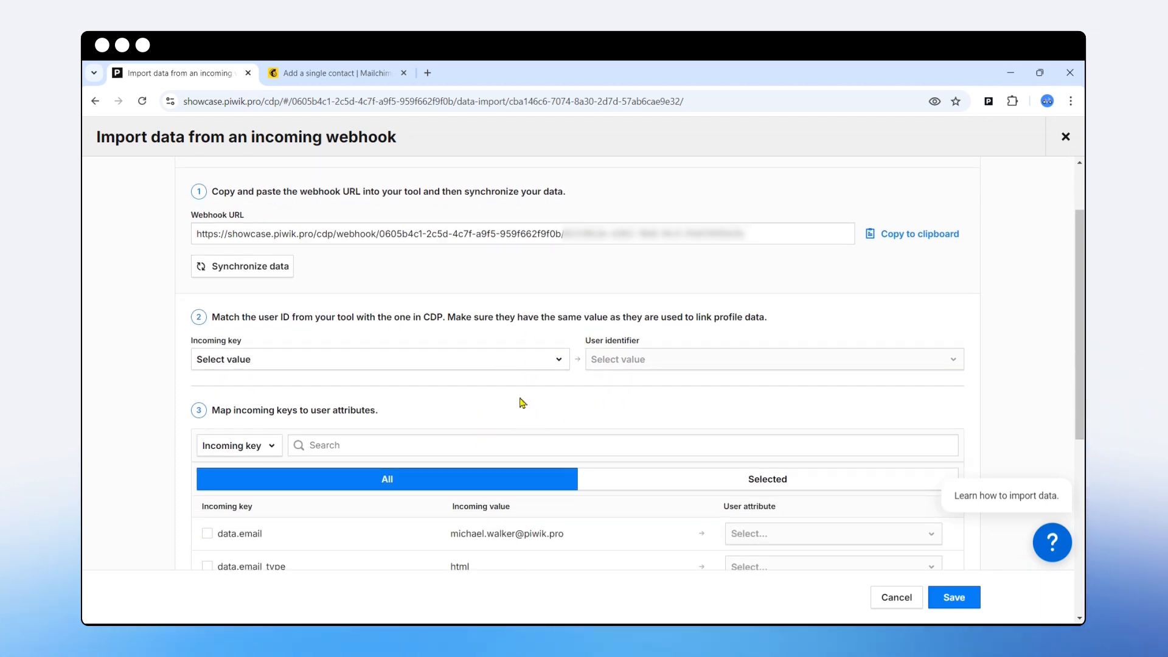
scroll(472, 386, down, 1)
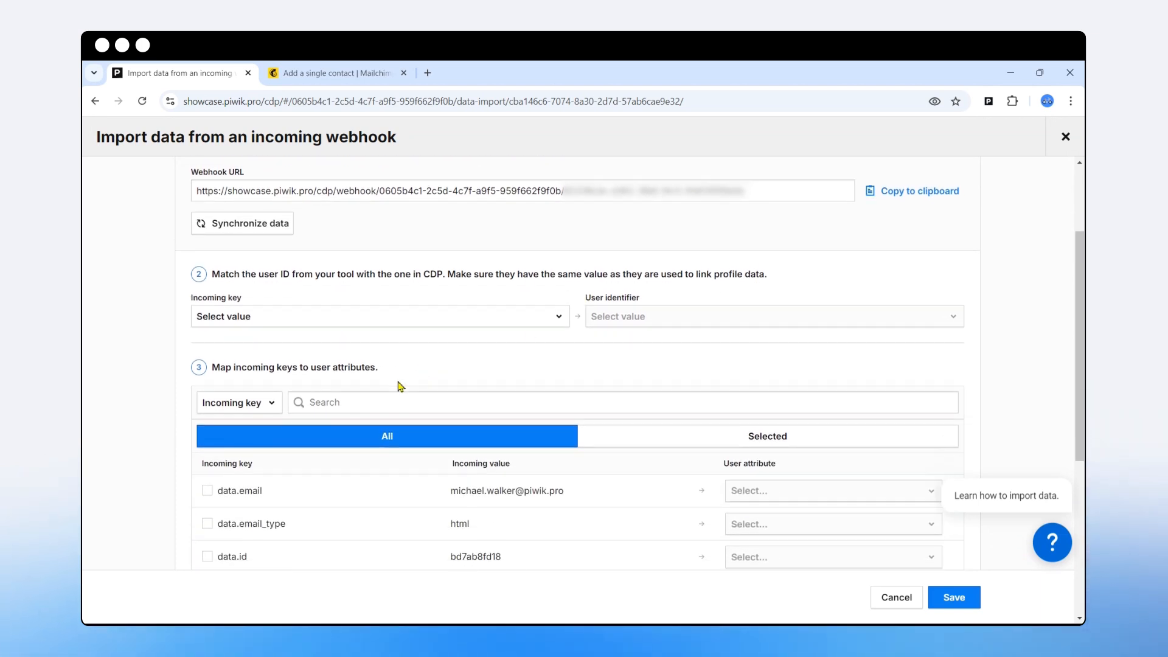
scroll(269, 364, up, 2)
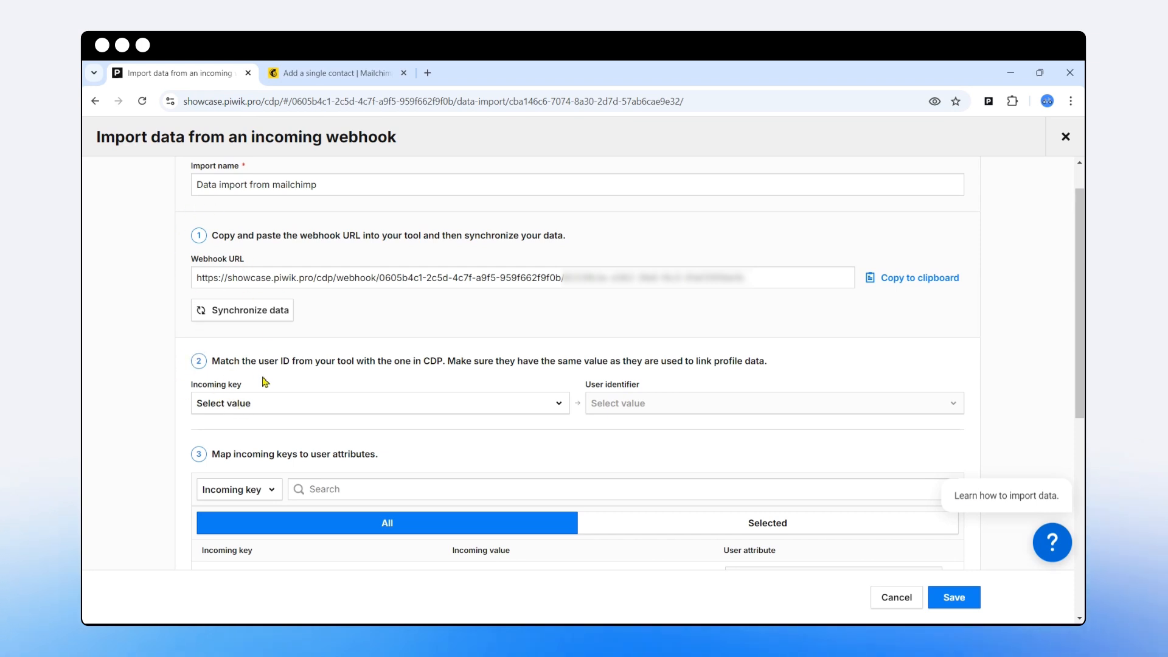
scroll(335, 399, down, 1)
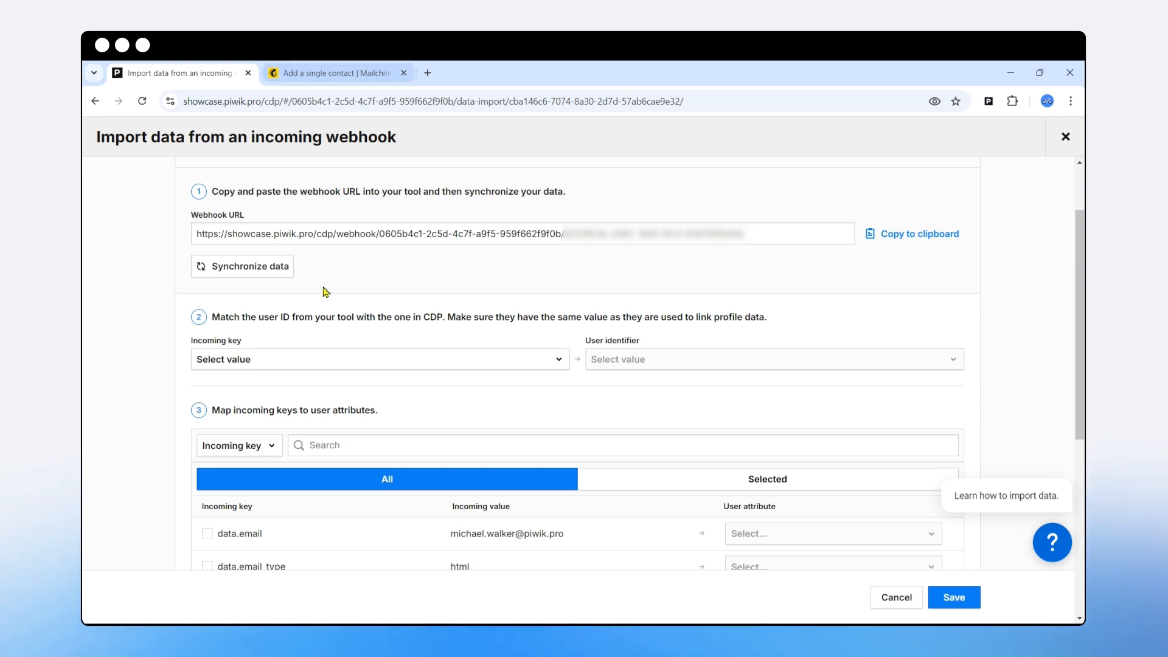
- Set the incoming key to data.email and the user identifier to User ID
click(278, 364)
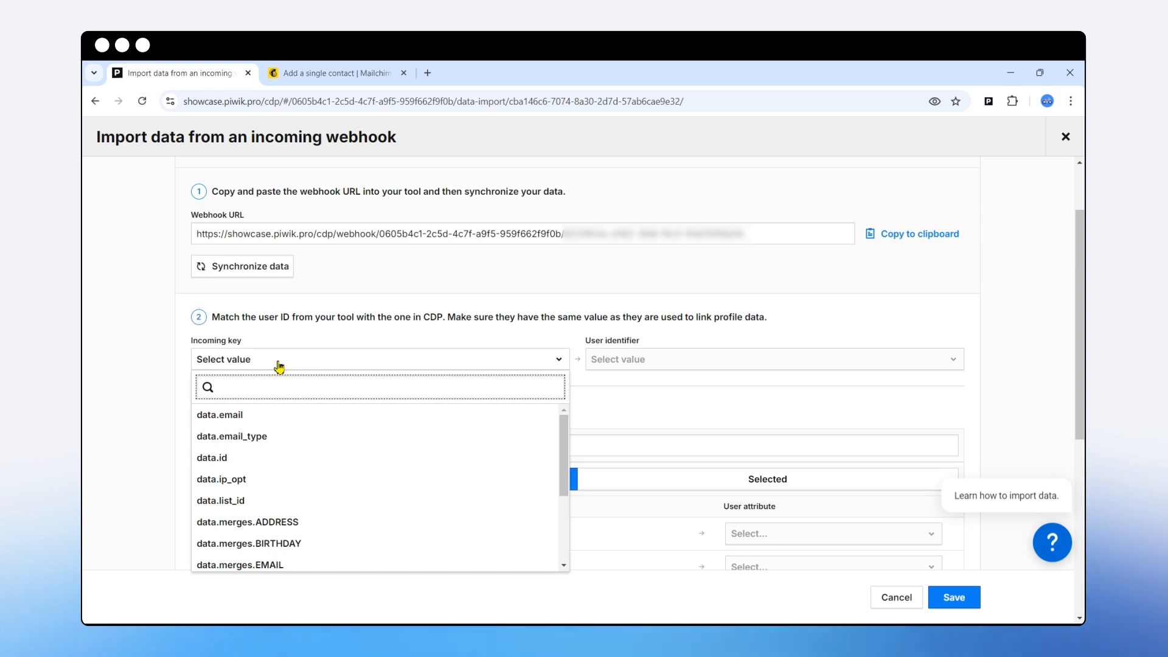
scroll(275, 458, down, 3)
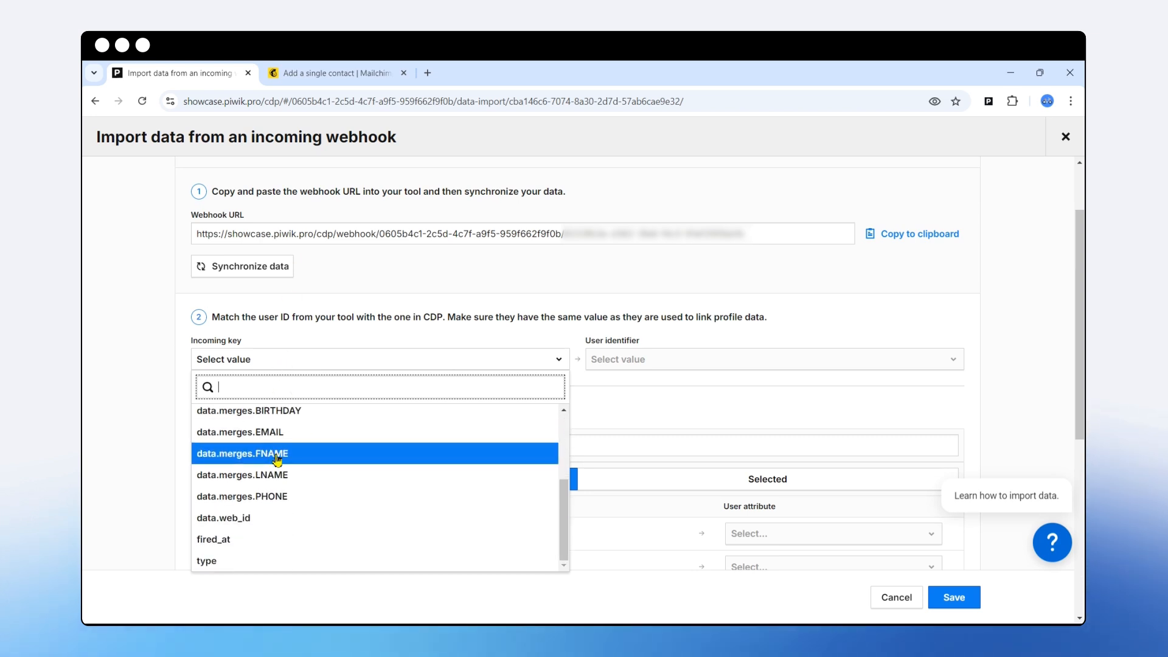
scroll(276, 477, up, 3)
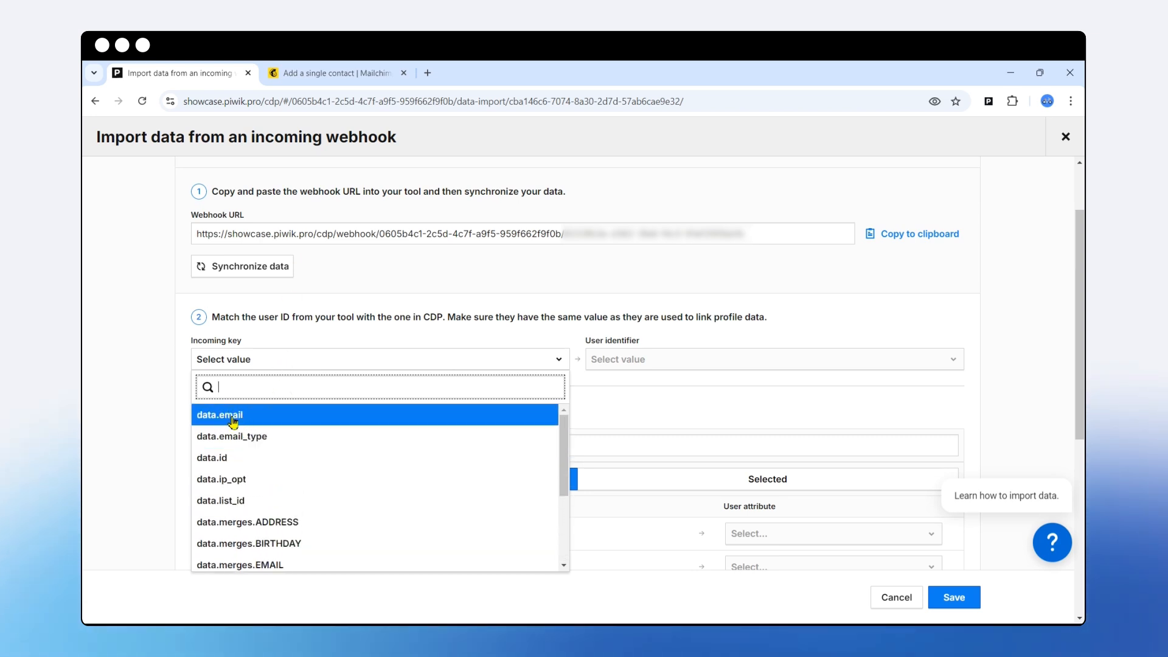
scroll(237, 426, down, 1)
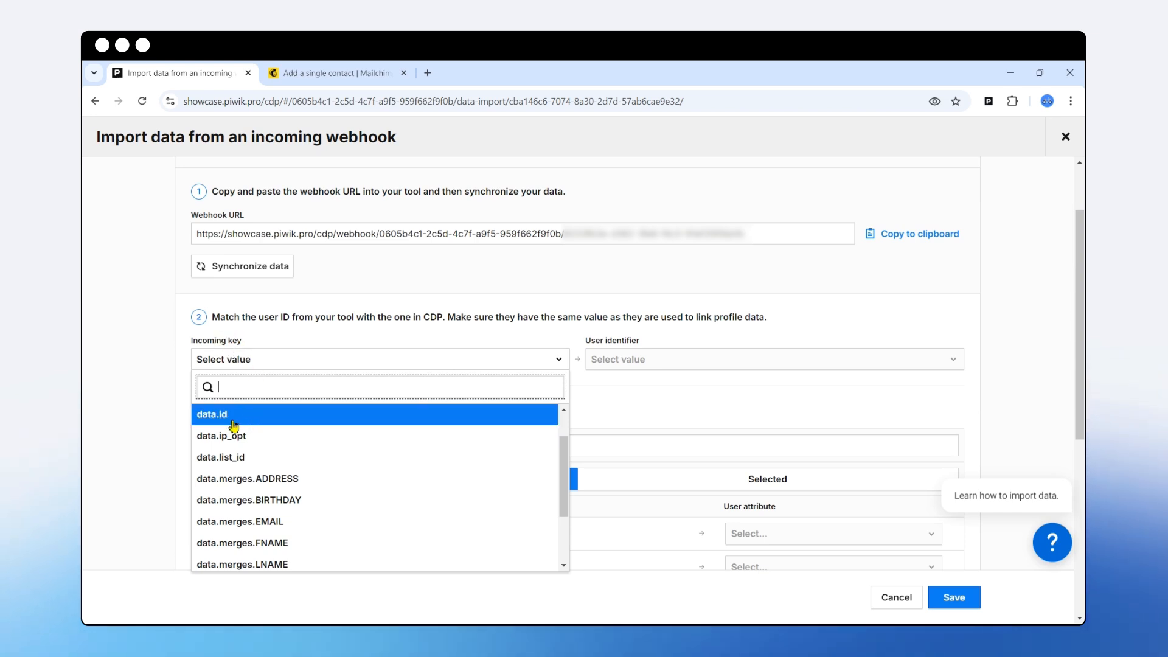
scroll(254, 427, up, 1)
click(255, 415)
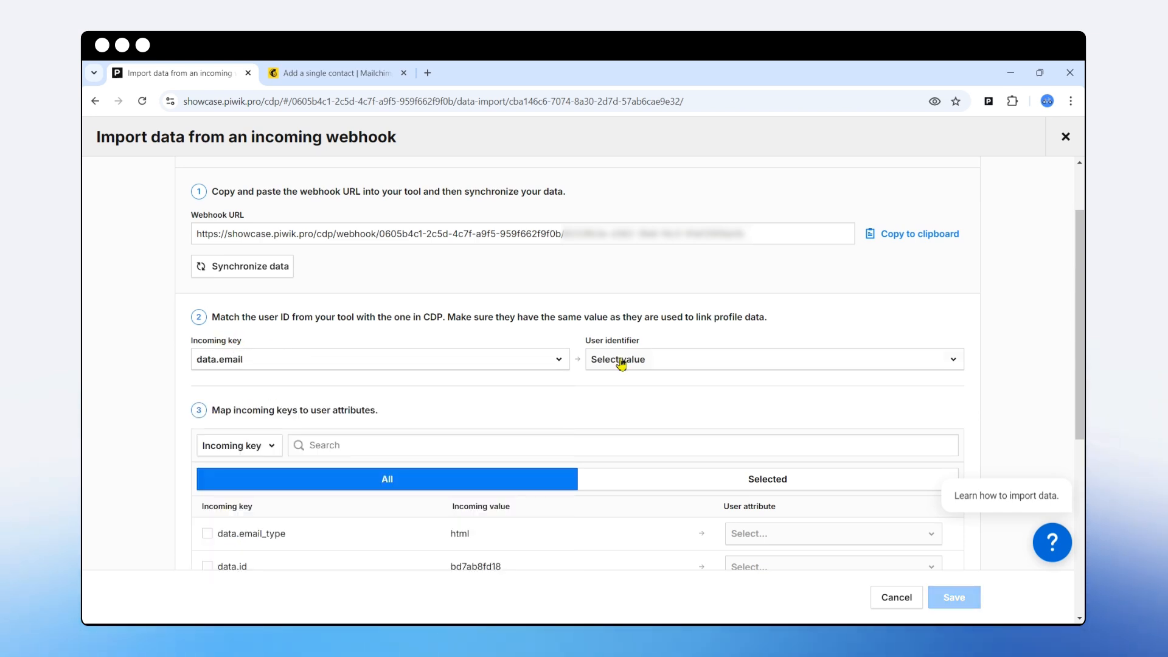
click(655, 362)
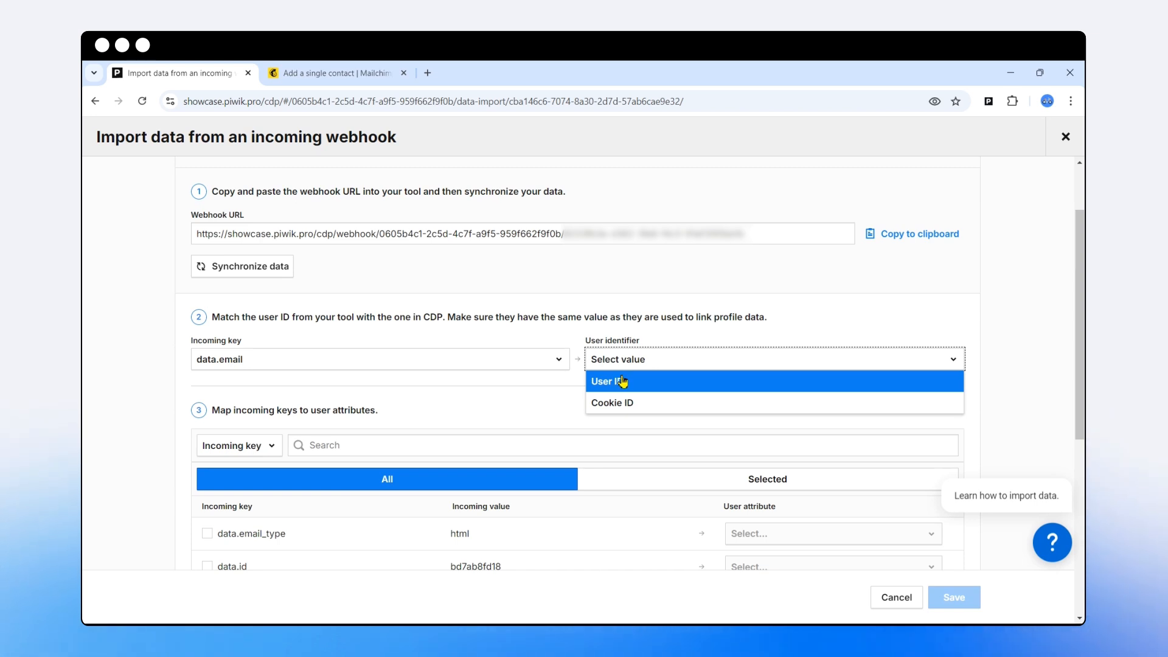
click(623, 381)
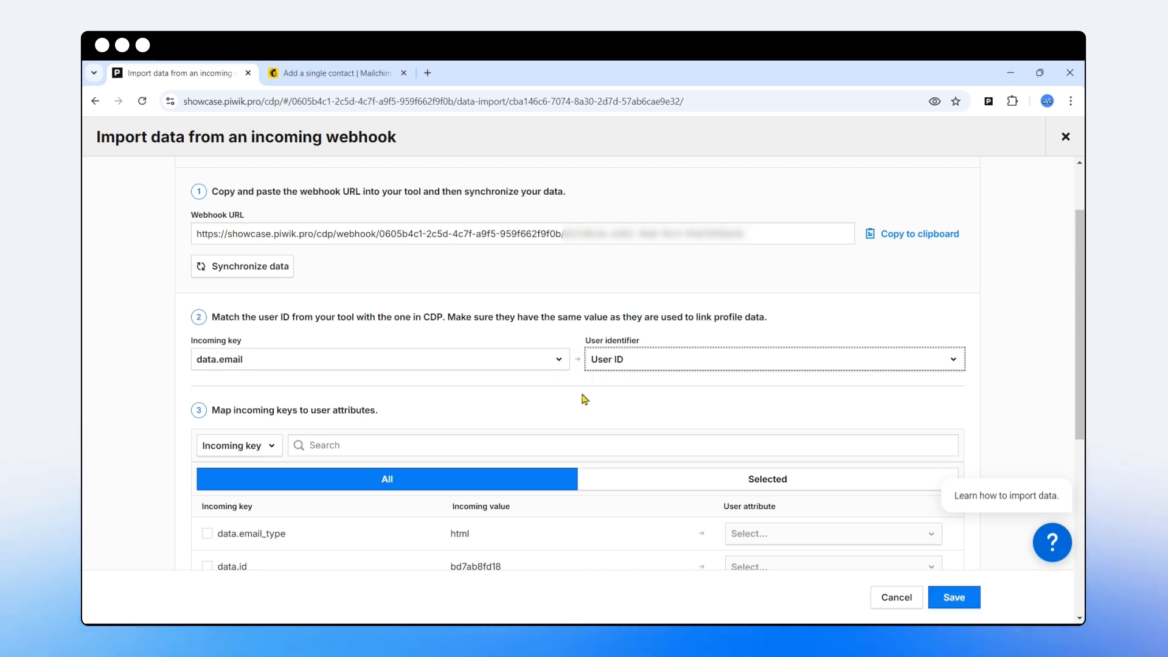
- Tick data.merges.FNAME in the mapping table and search its user attributes for 'name'
scroll(584, 399, down, 4)
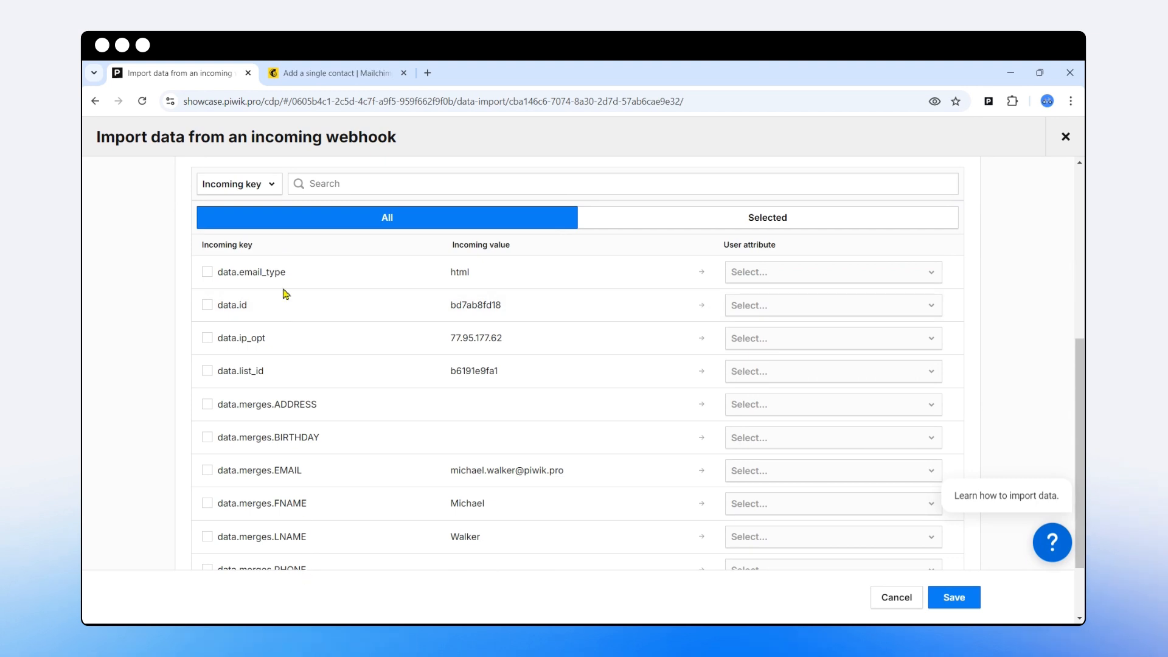
scroll(282, 334, down, 2)
scroll(389, 379, up, 2)
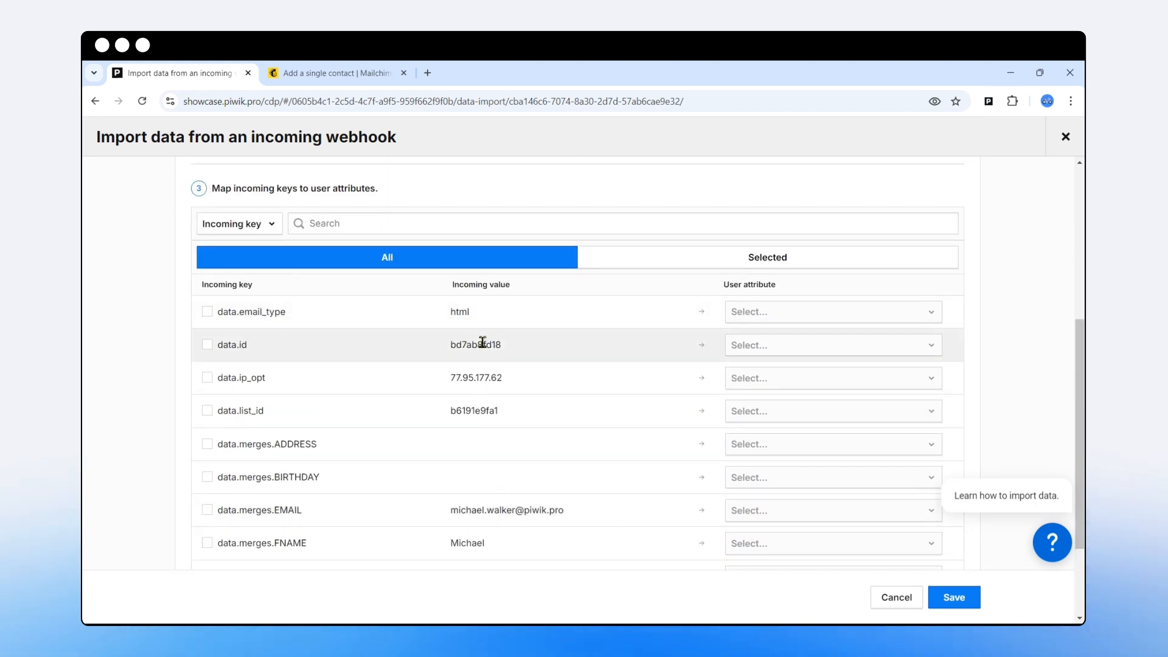
scroll(482, 343, down, 2)
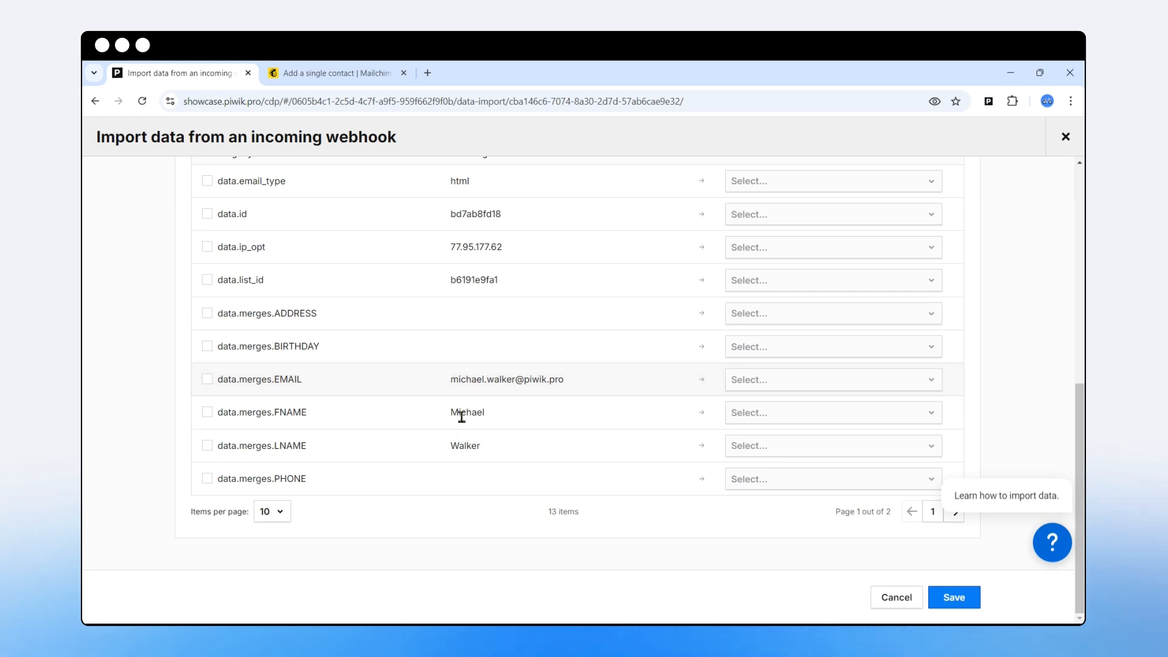
scroll(485, 440, up, 1)
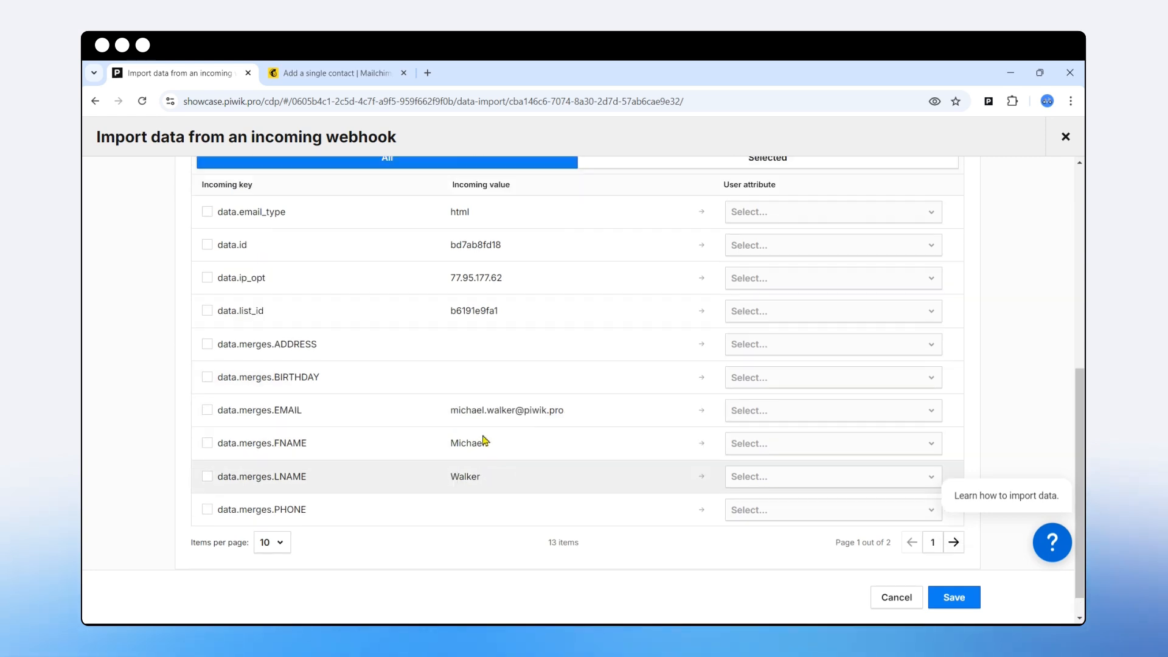
scroll(484, 439, up, 1)
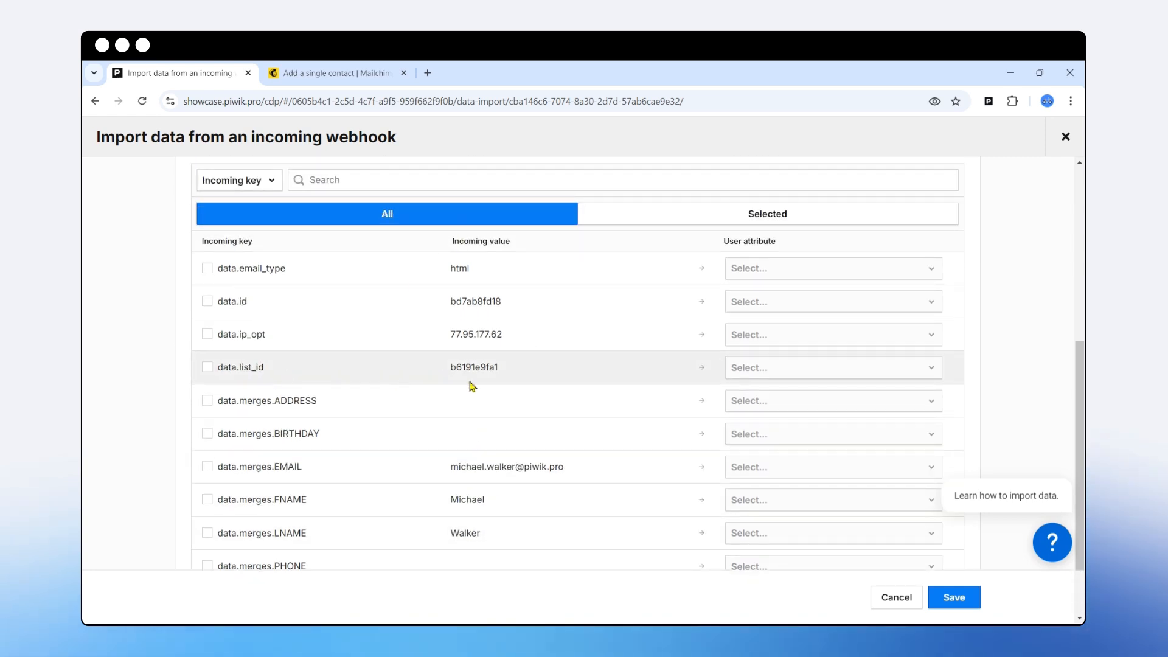
scroll(448, 394, down, 2)
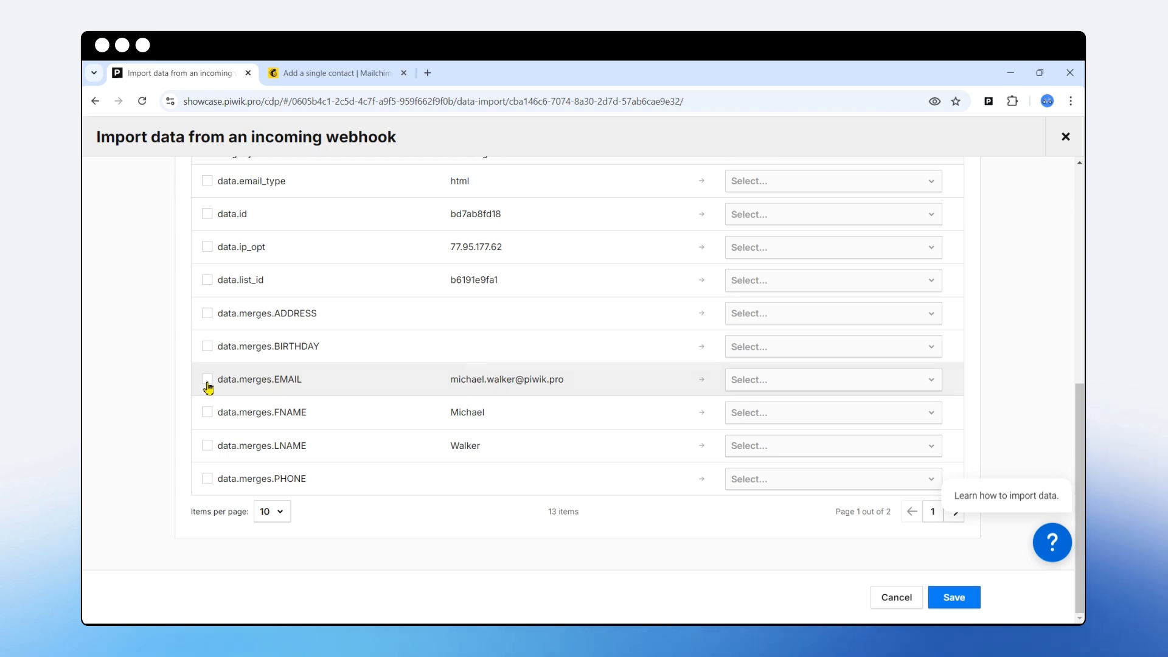
scroll(465, 370, up, 5)
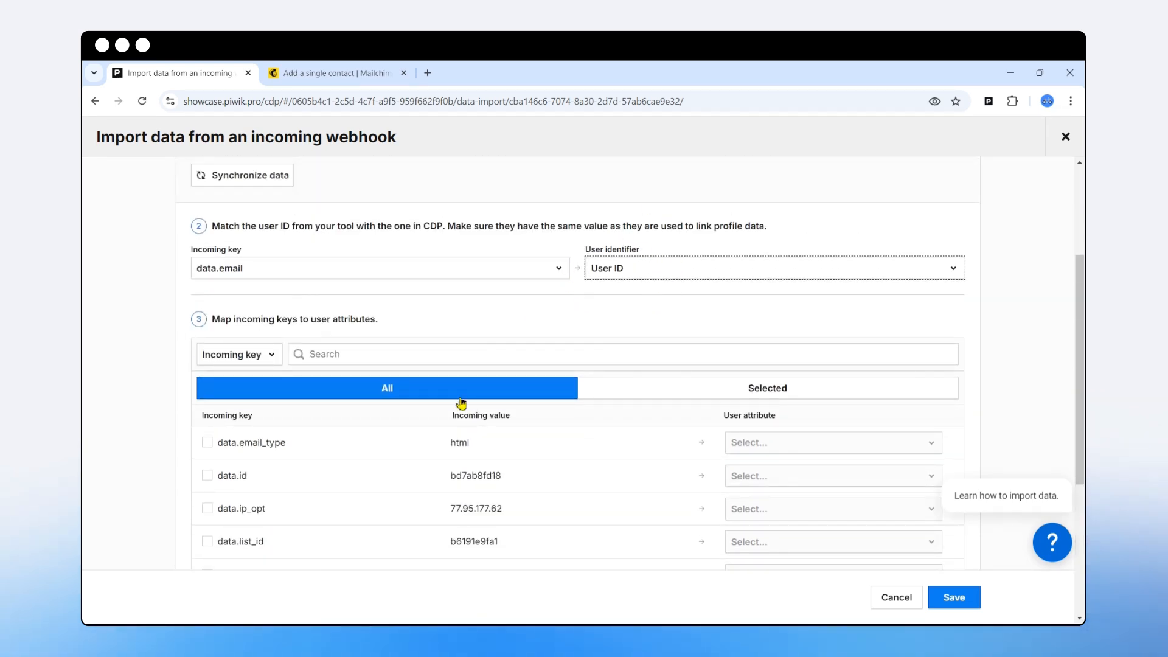
scroll(461, 403, down, 5)
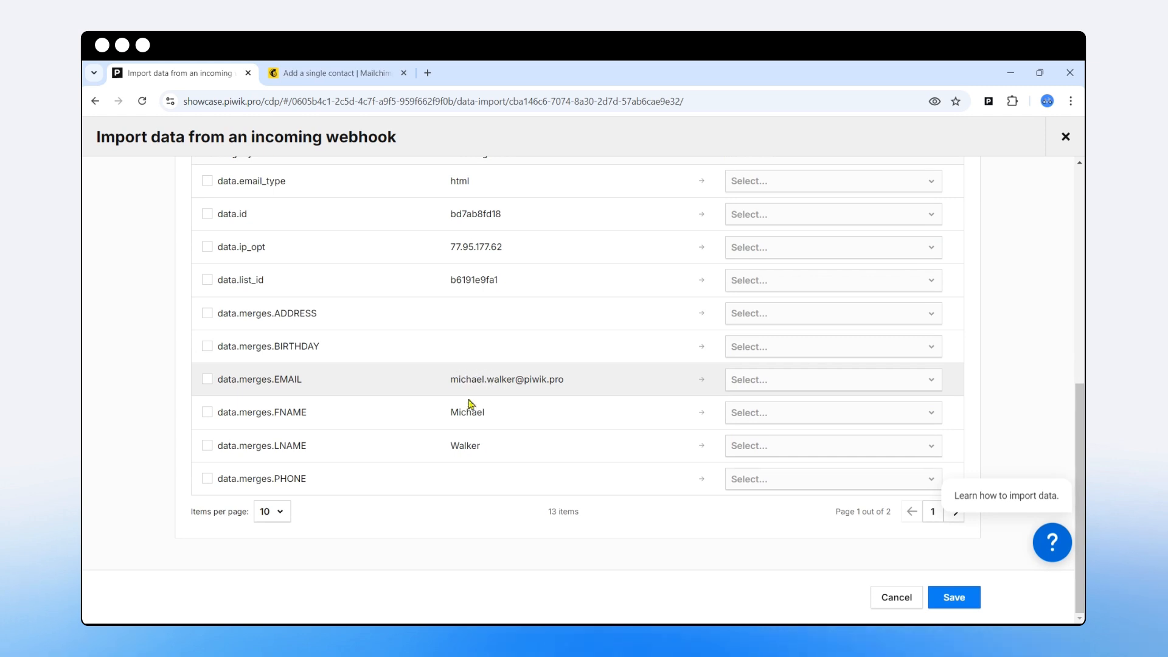
click(207, 413)
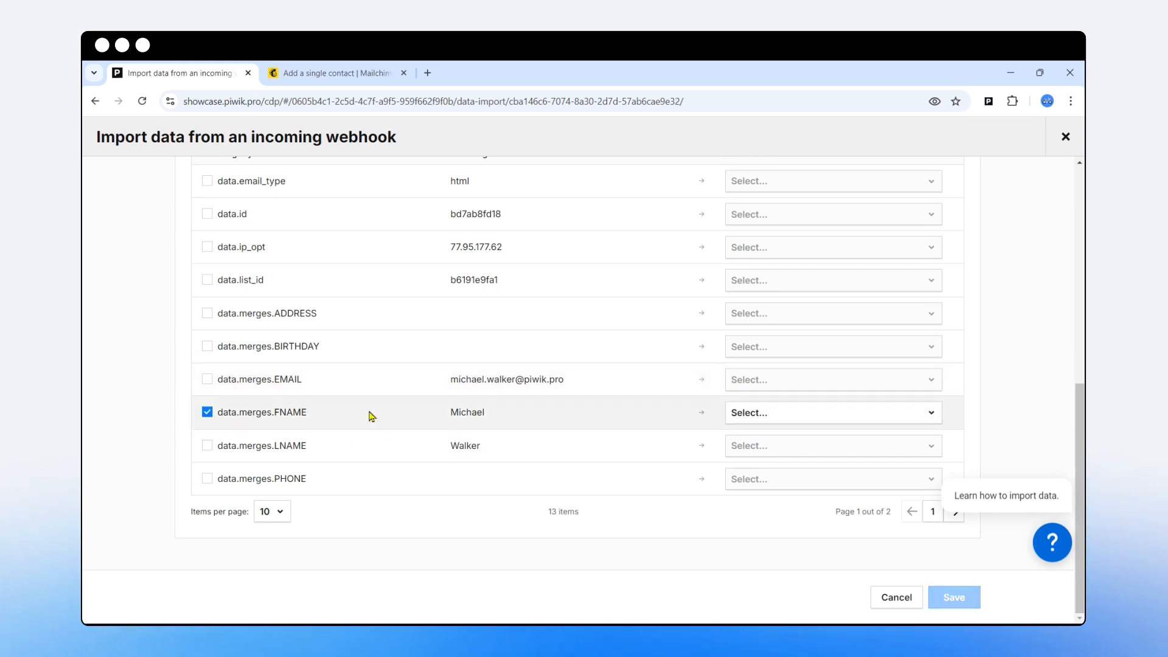
click(768, 415)
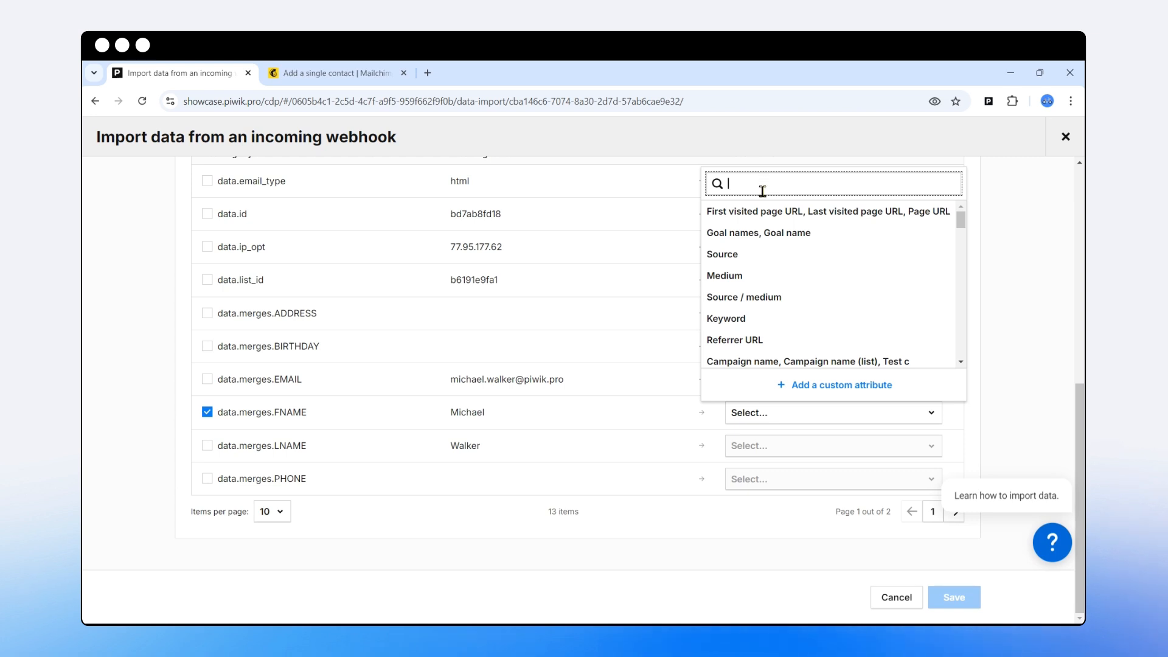
text(name)
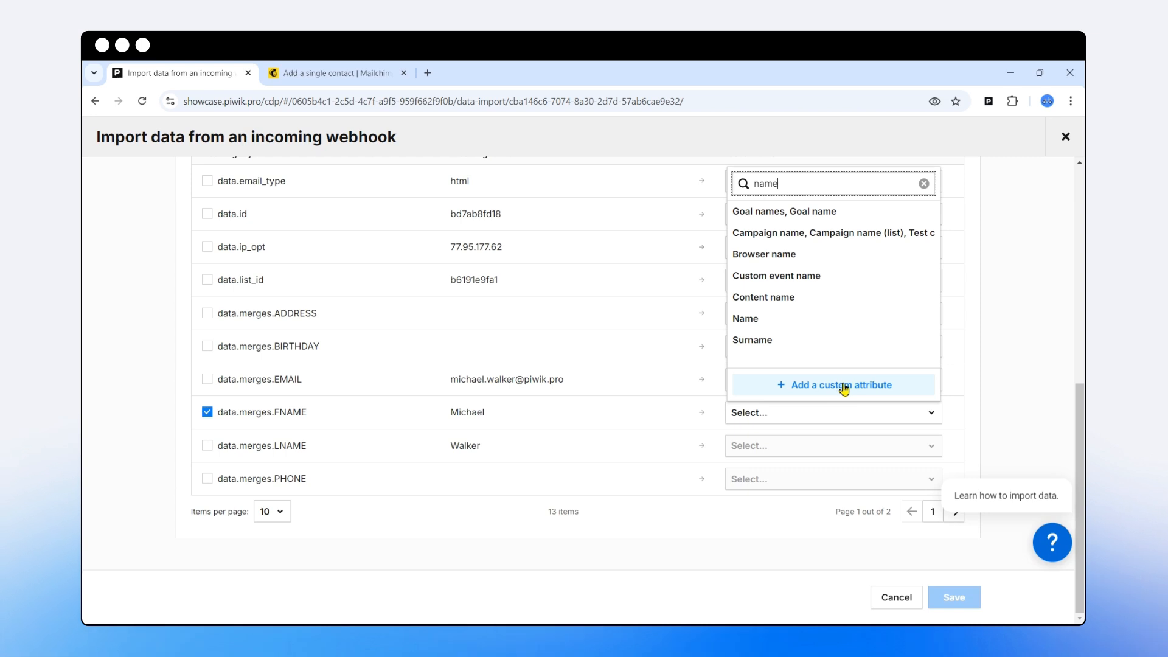
click(803, 390)
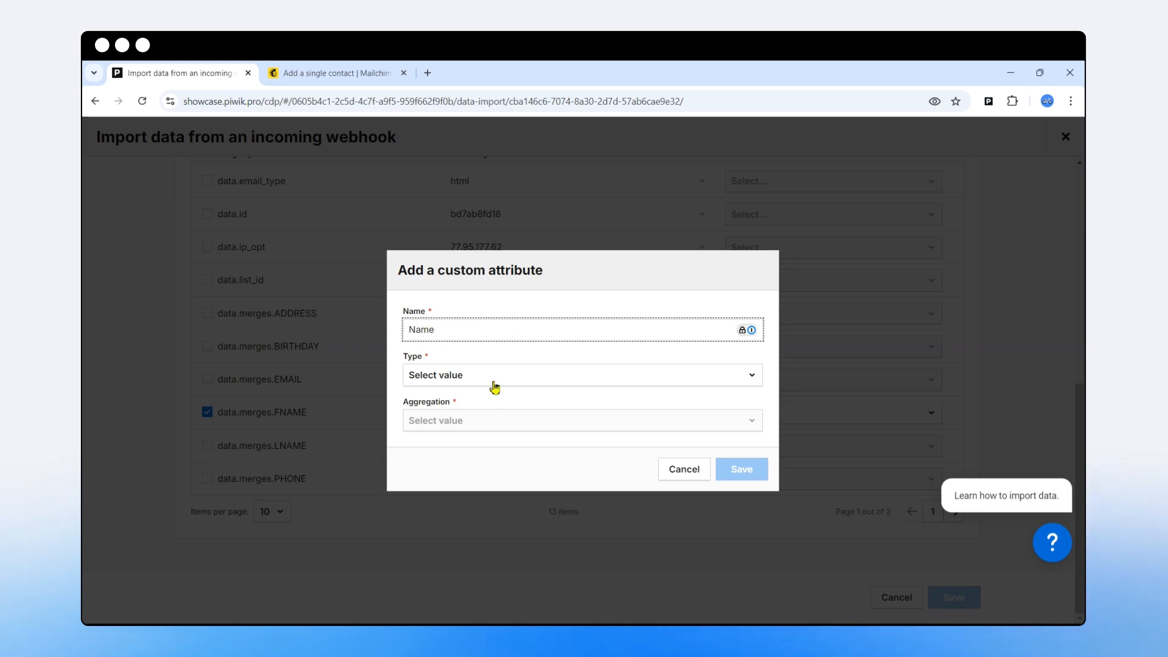
click(477, 373)
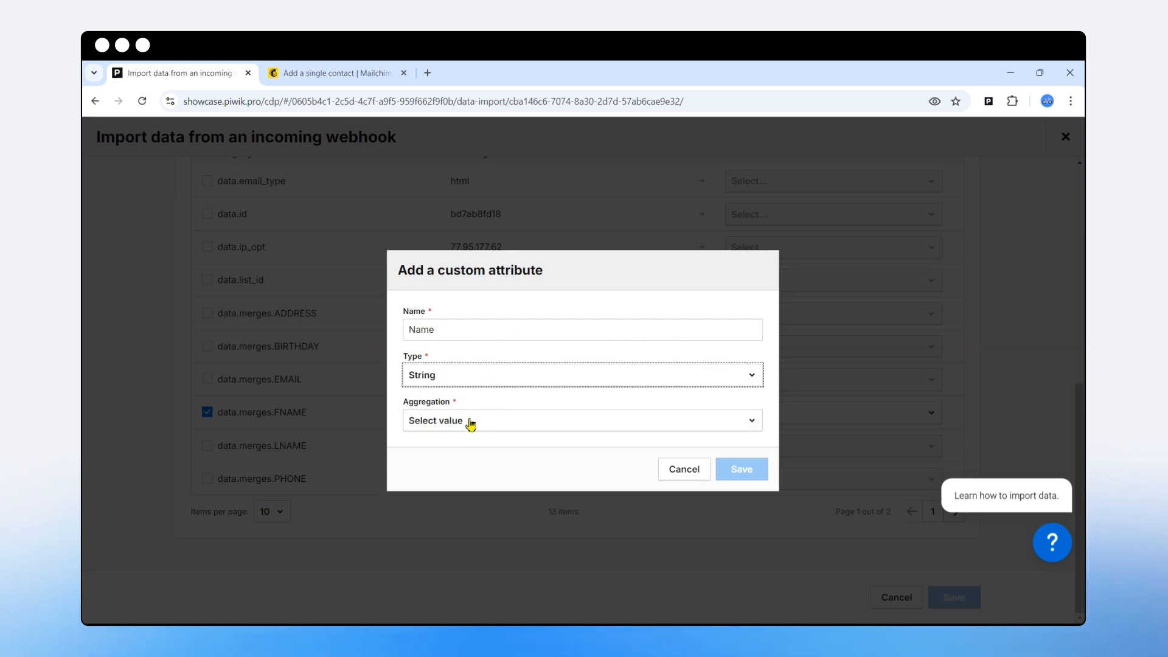
click(470, 425)
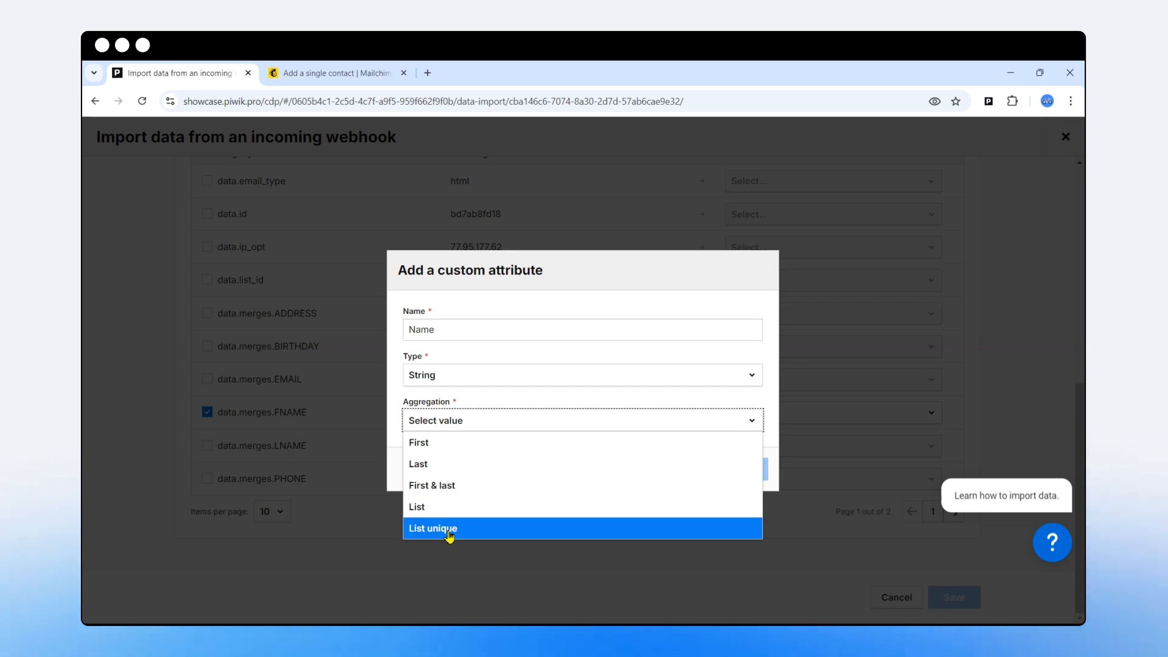
click(437, 447)
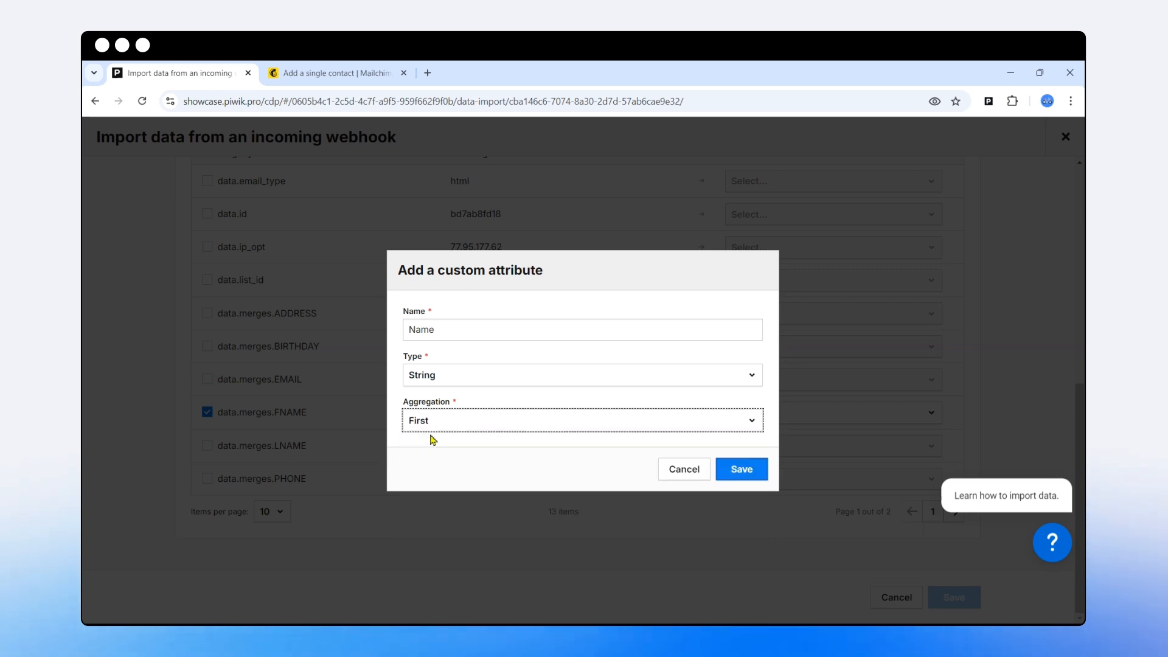
click(429, 423)
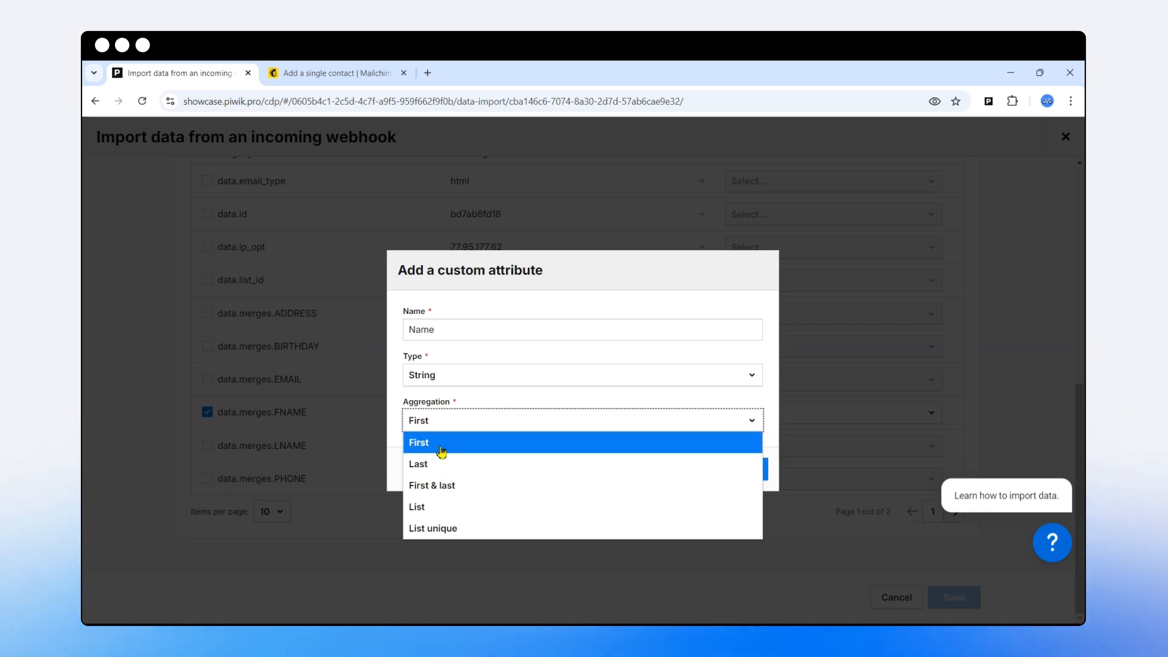
click(441, 449)
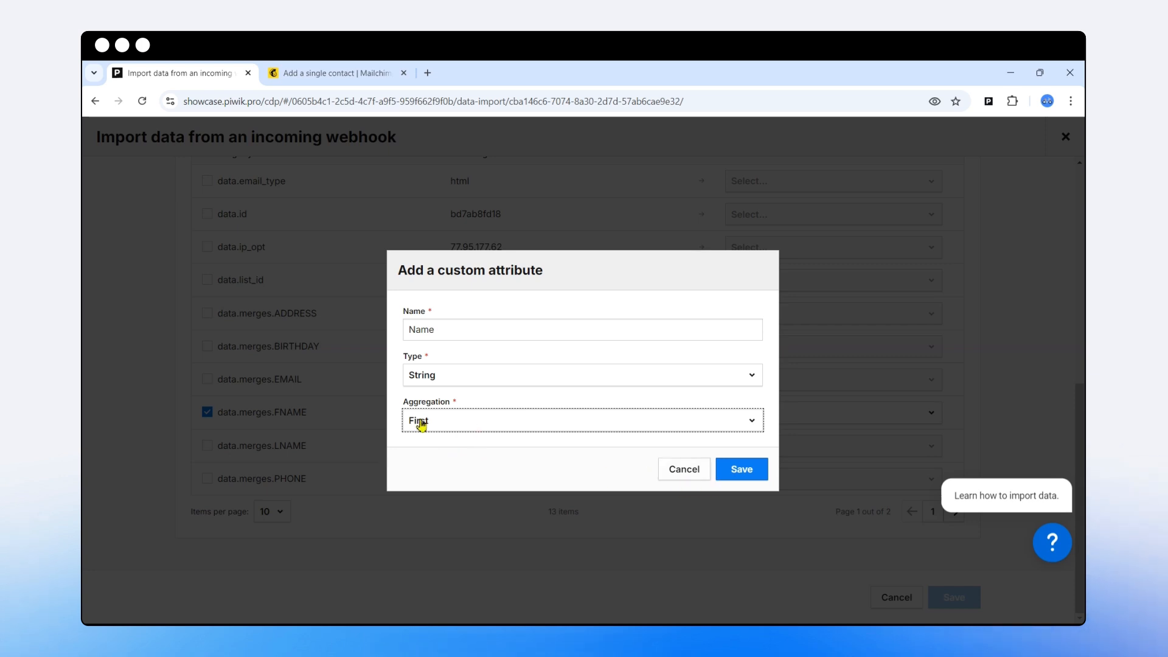
click(687, 472)
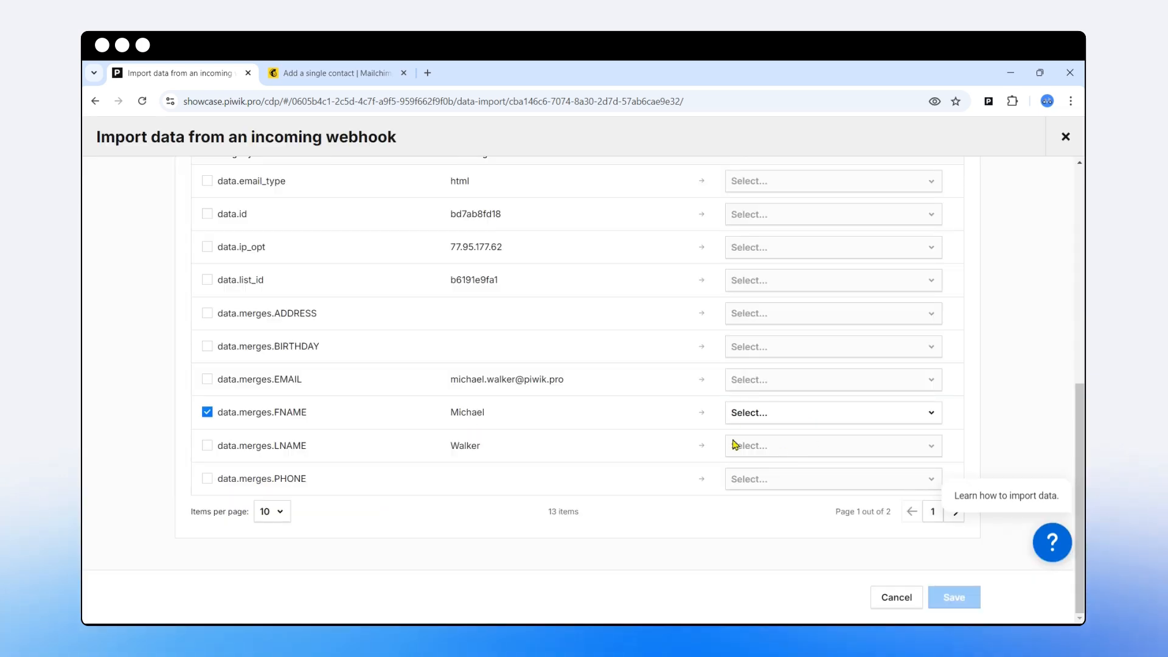
- Map data.merges.FNAME to Name and data.merges.LNAME to Surname, then show the table's second page
click(778, 421)
text(name)
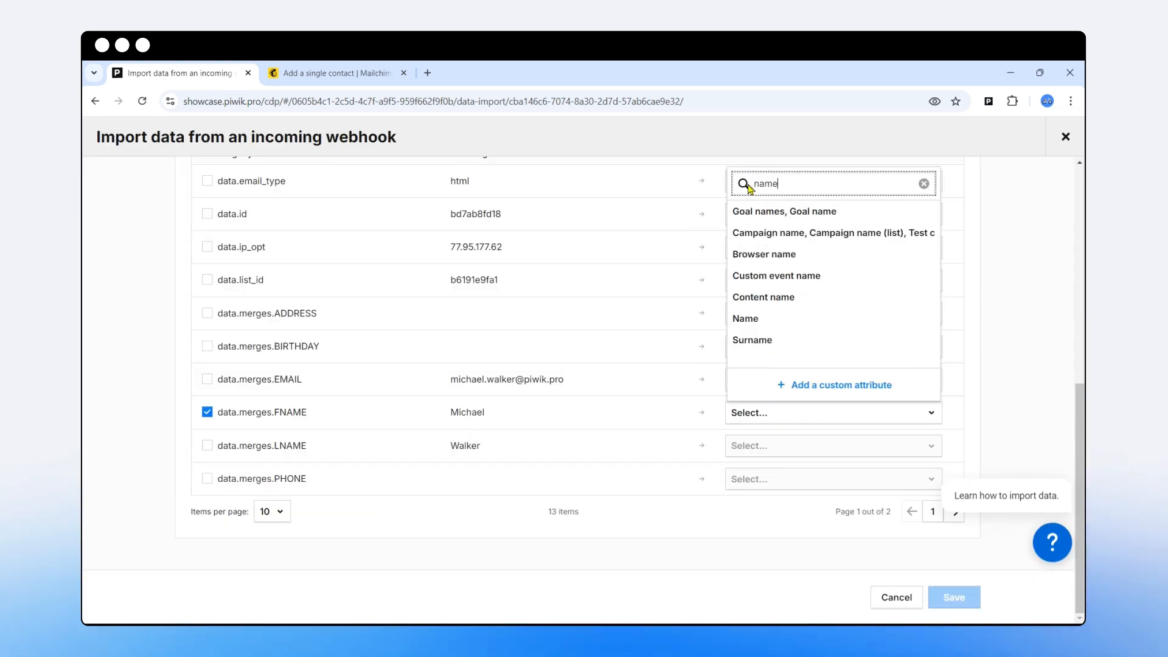
click(747, 319)
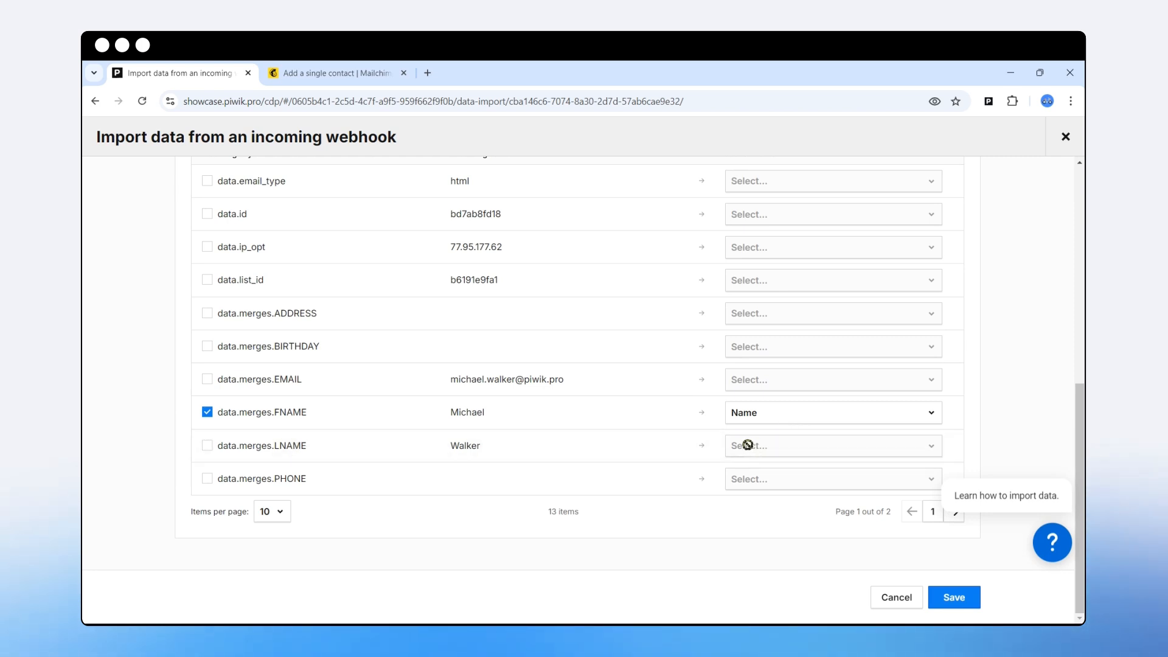
click(208, 446)
click(808, 454)
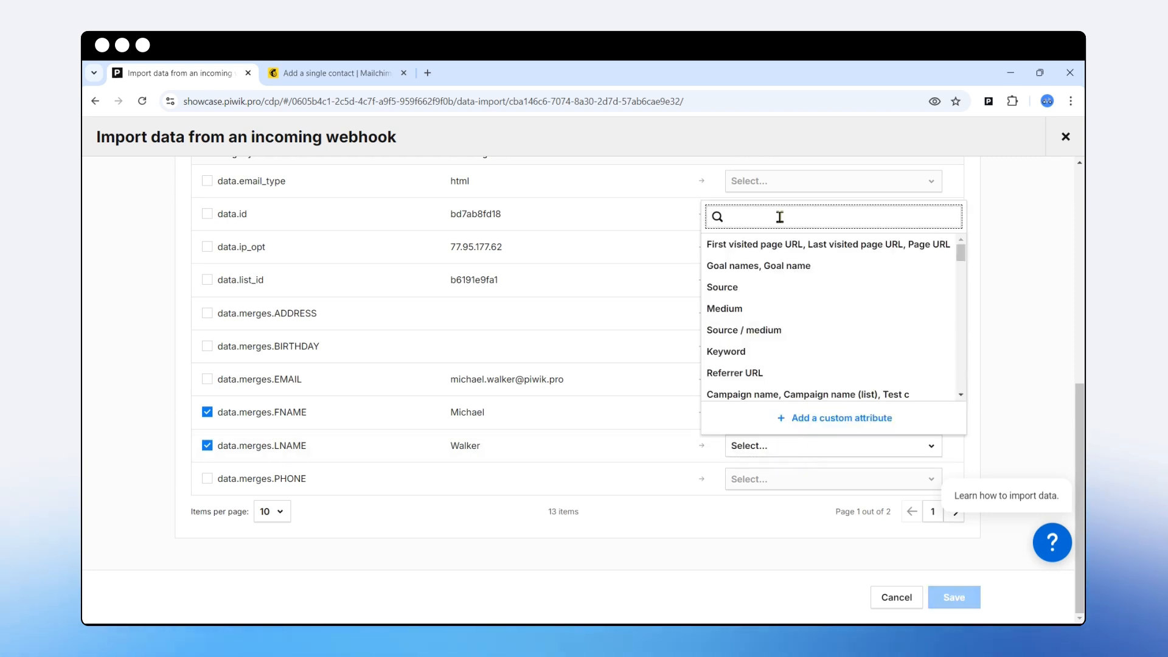
text(surna)
click(805, 253)
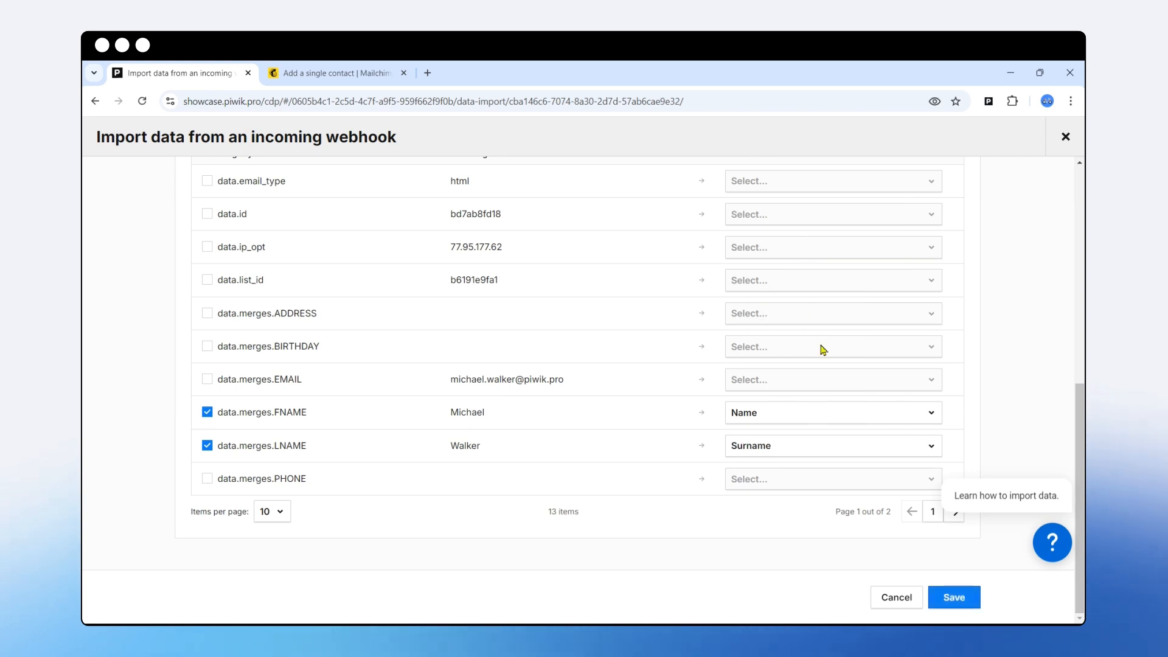
click(954, 513)
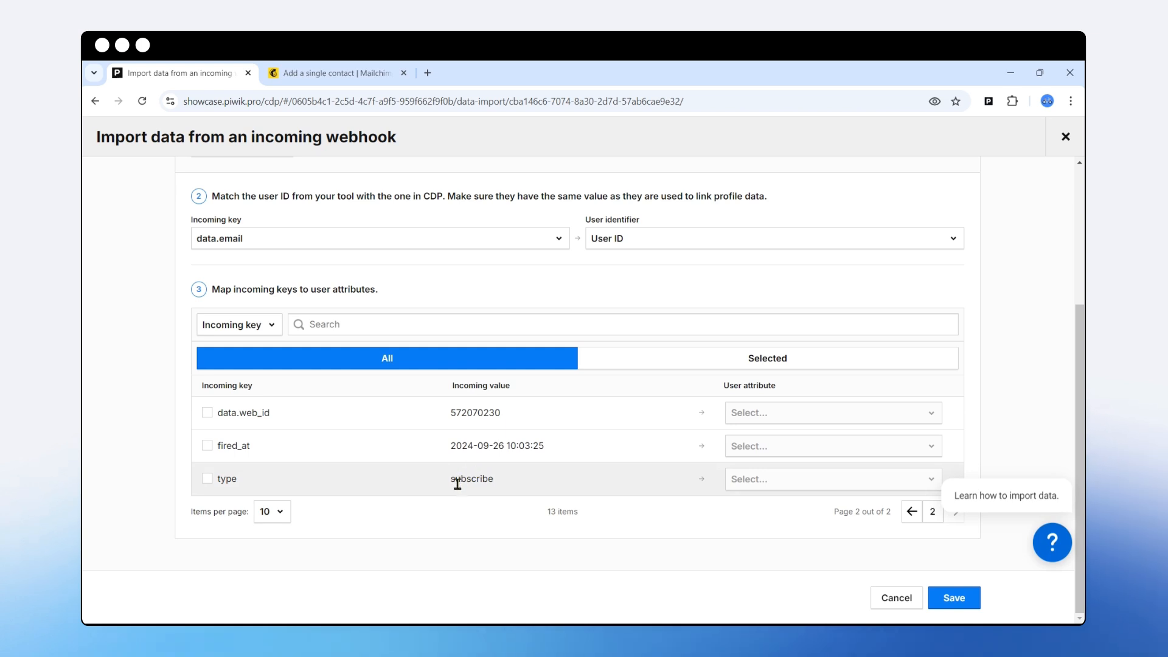
- Map the type key to the Mailchimp status attribute and save the webhook import
drag(453, 481, 500, 486)
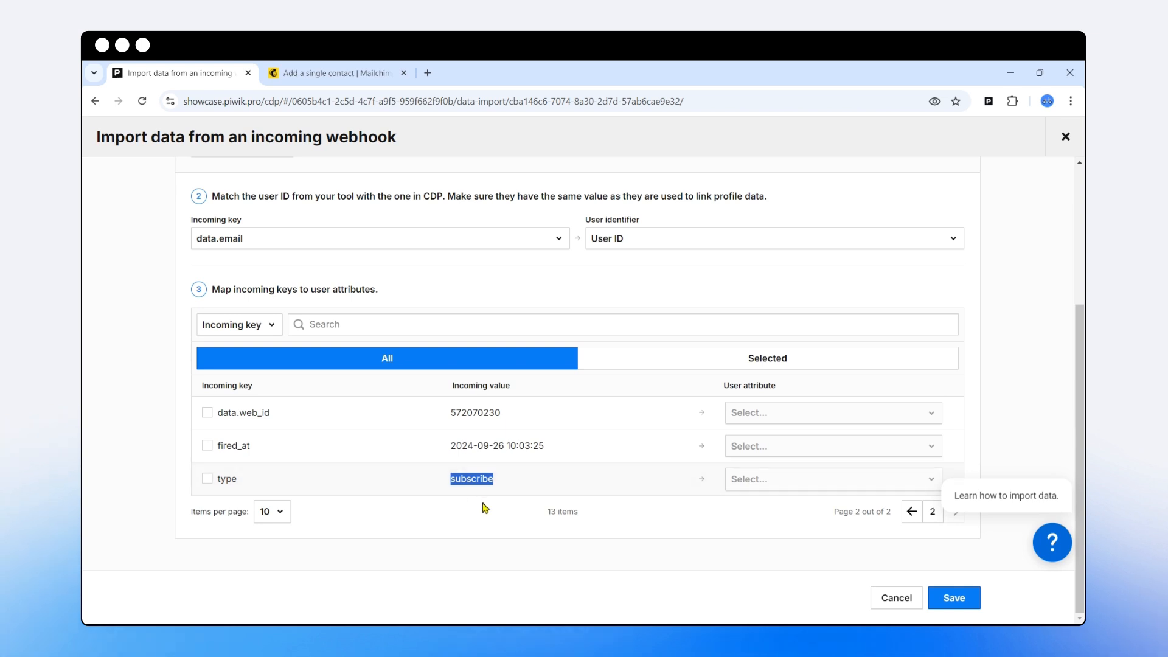
click(208, 480)
click(765, 480)
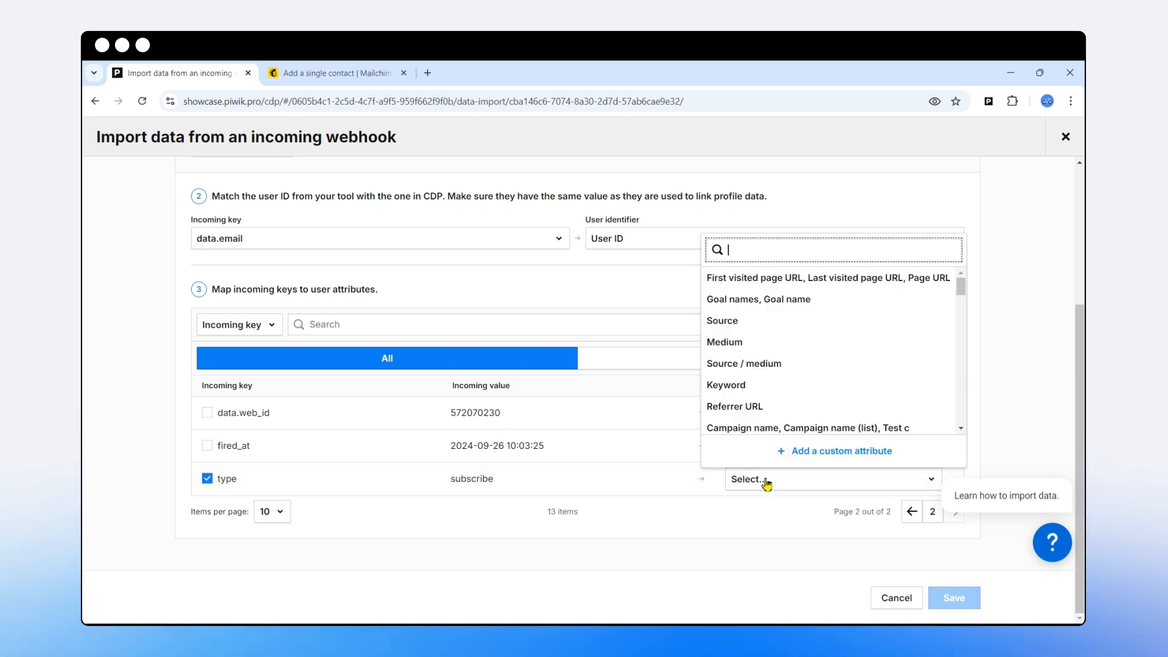
text(mail)
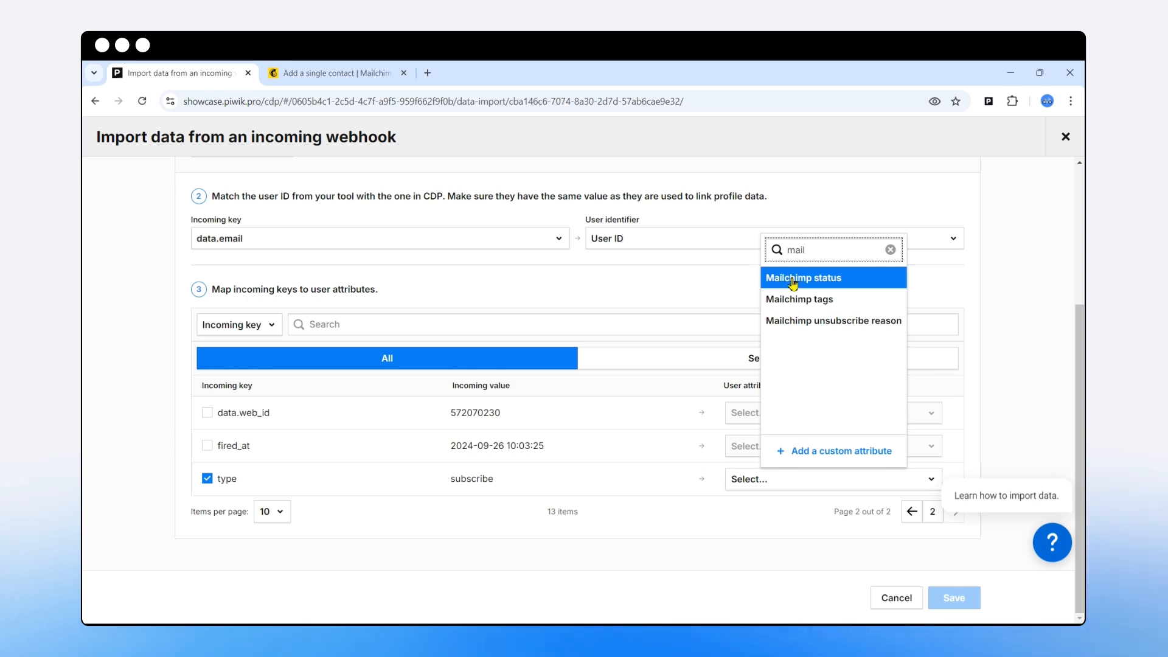
click(793, 279)
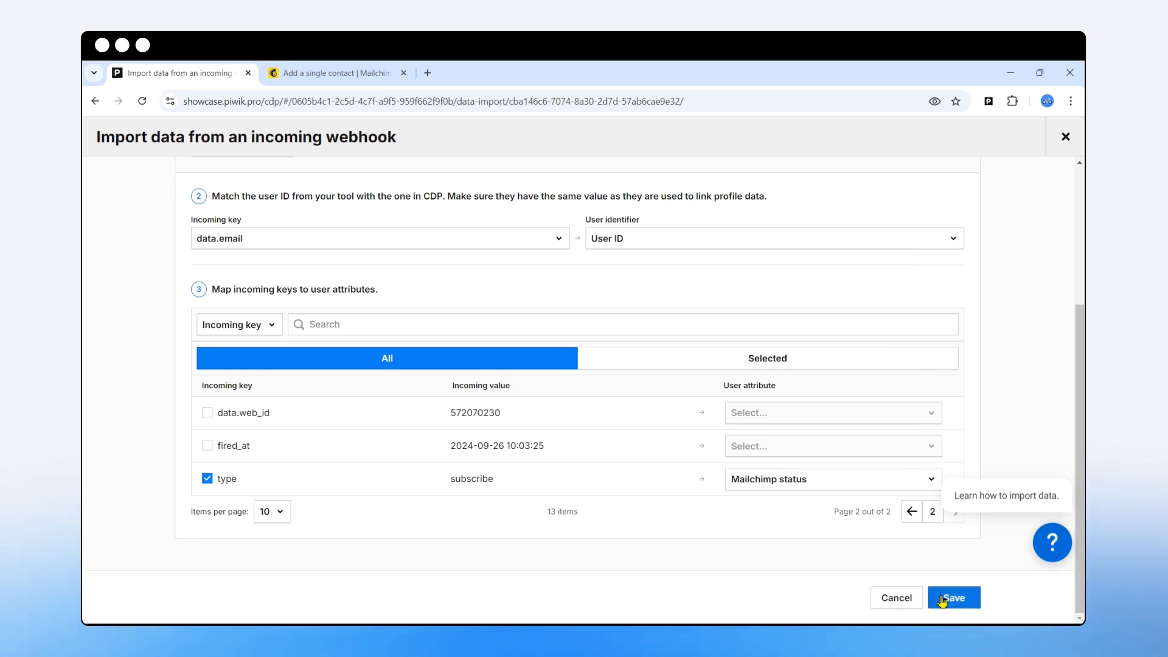
click(942, 600)
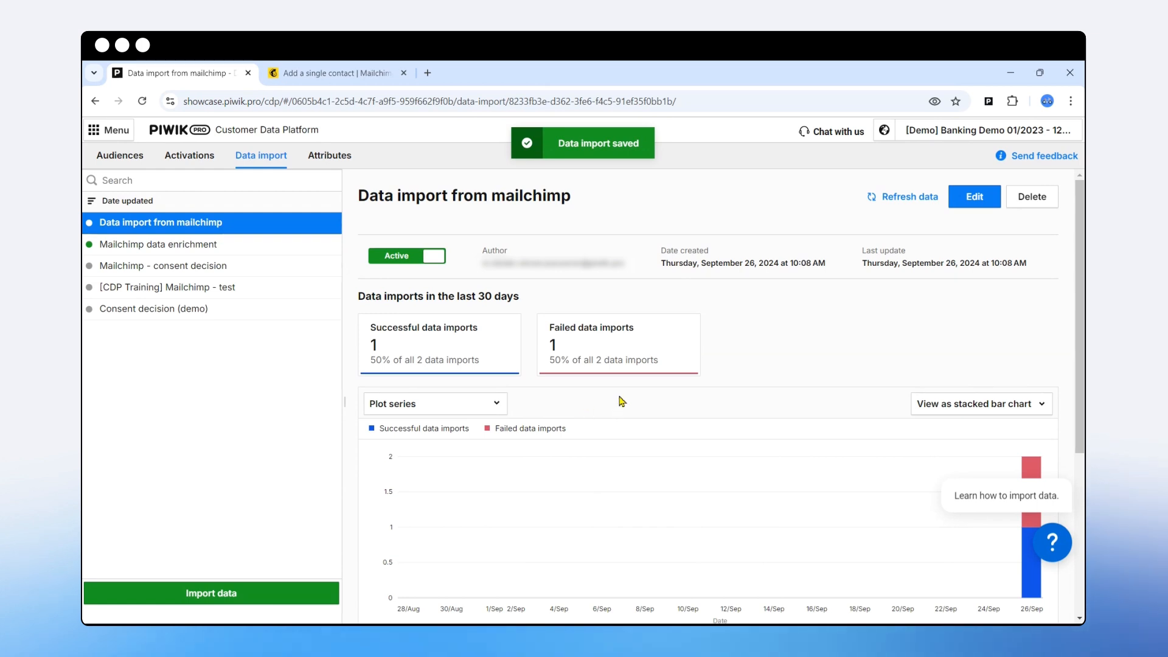
- Filter the import log by Success, then Error, inspect the empty-payload error, and show all entries again
scroll(608, 429, down, 2)
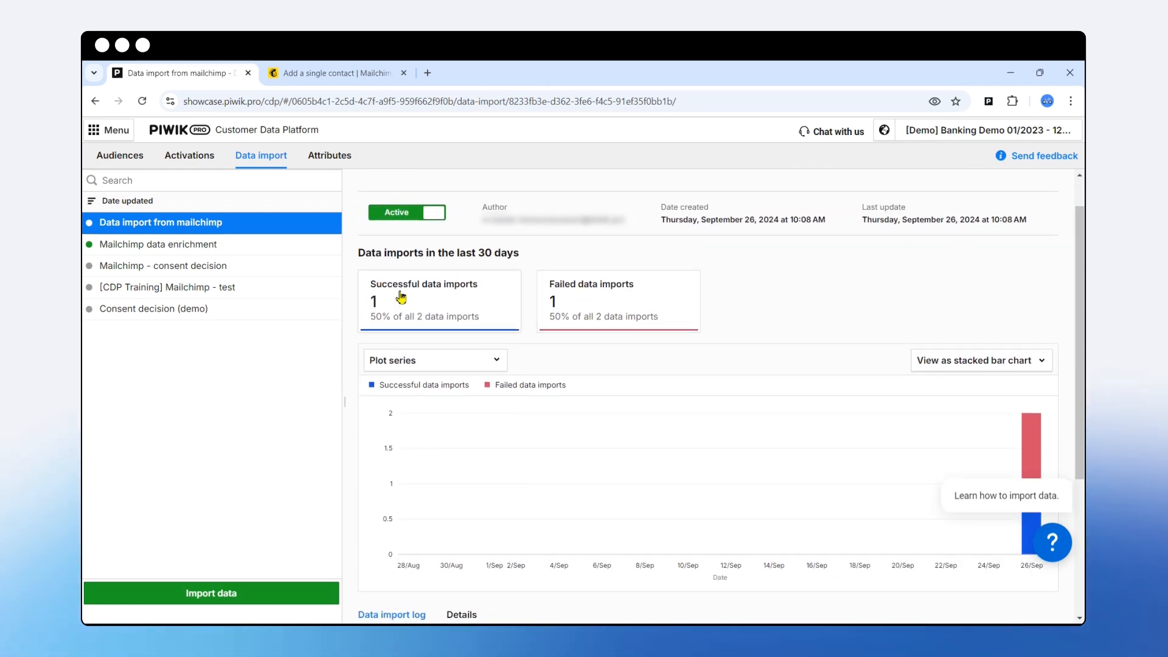
scroll(535, 371, down, 5)
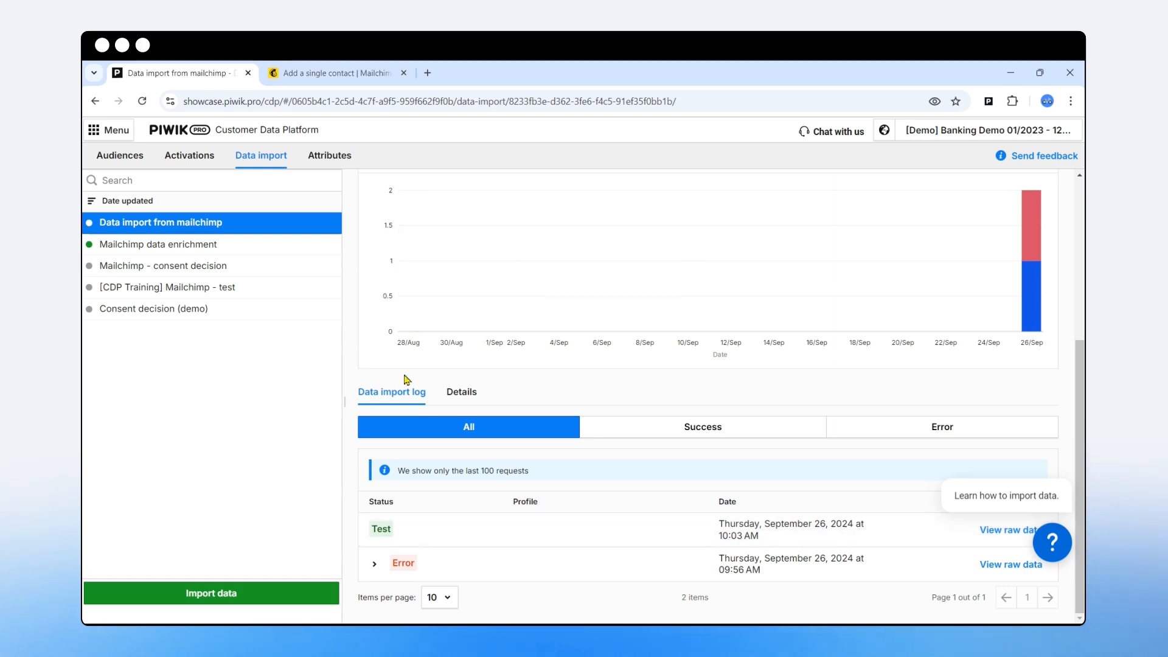
click(704, 433)
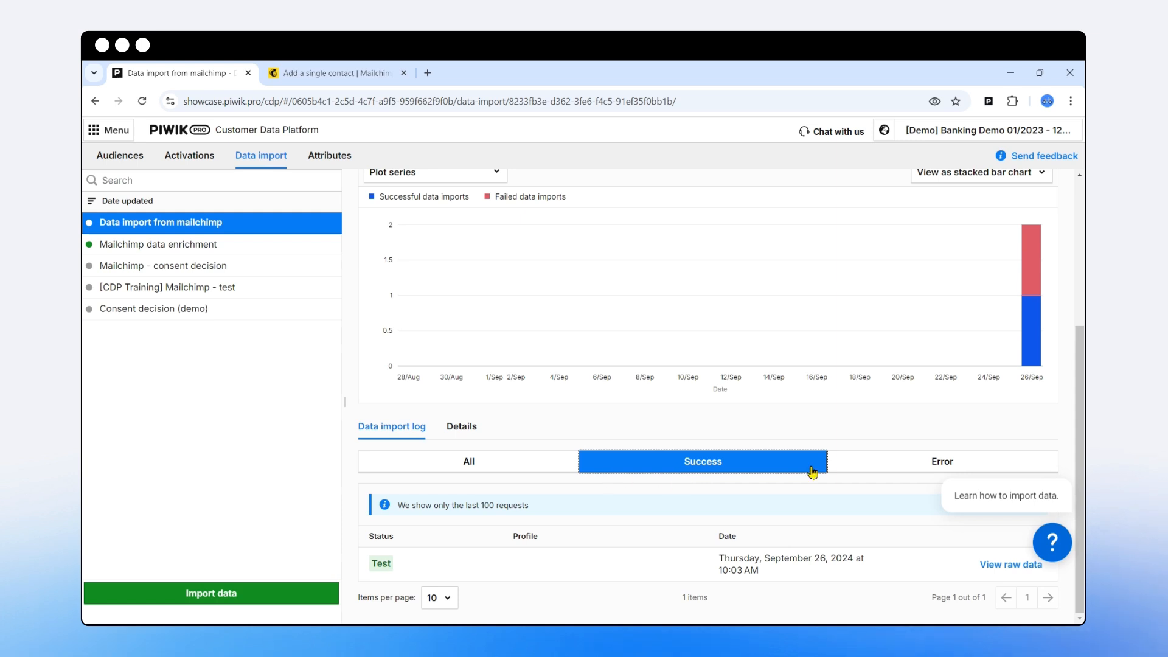
click(929, 460)
click(406, 565)
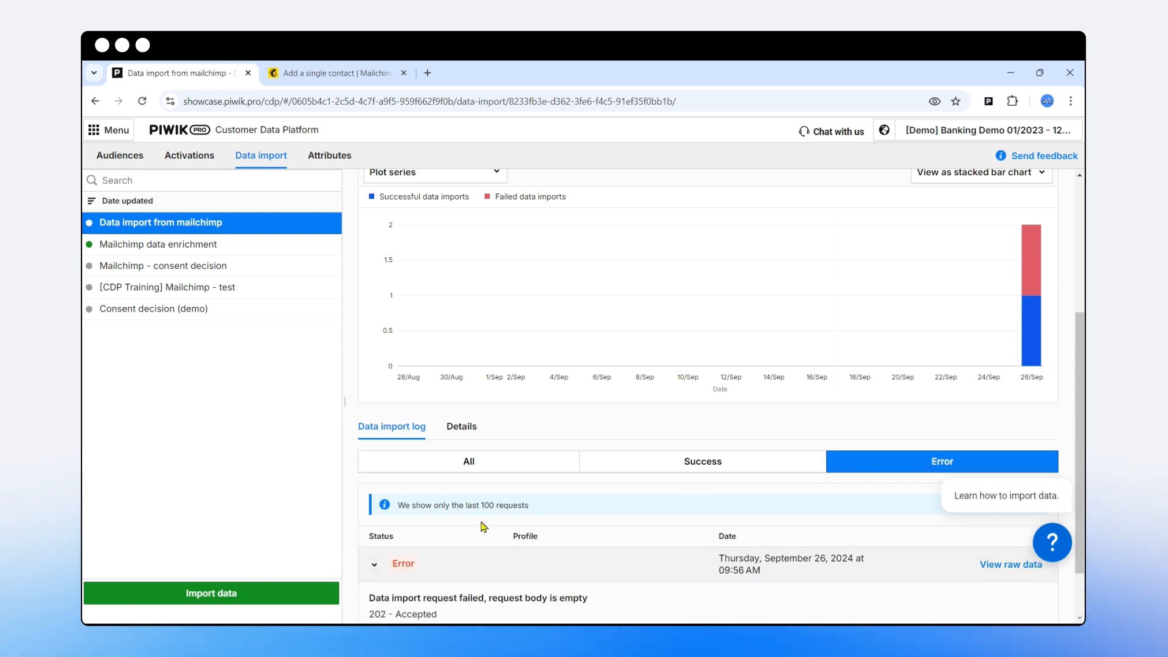
scroll(484, 527, down, 2)
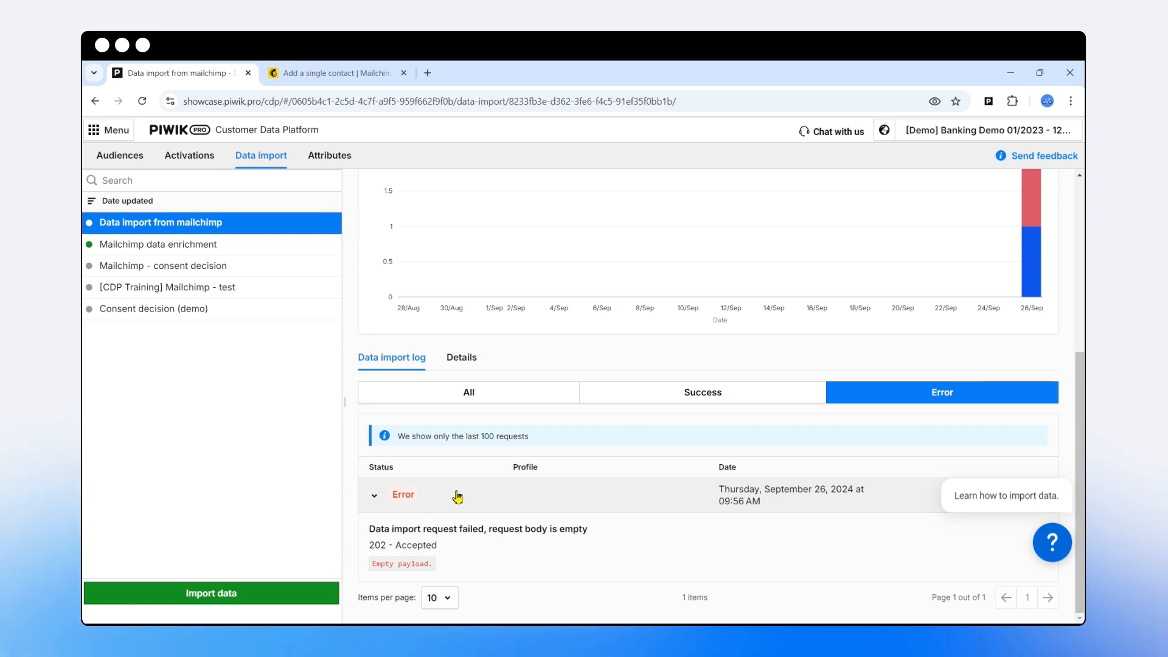
click(516, 393)
- Review the import's Details mapping of data.email to User ID, then return to Mailchimp's add-contact form
click(463, 480)
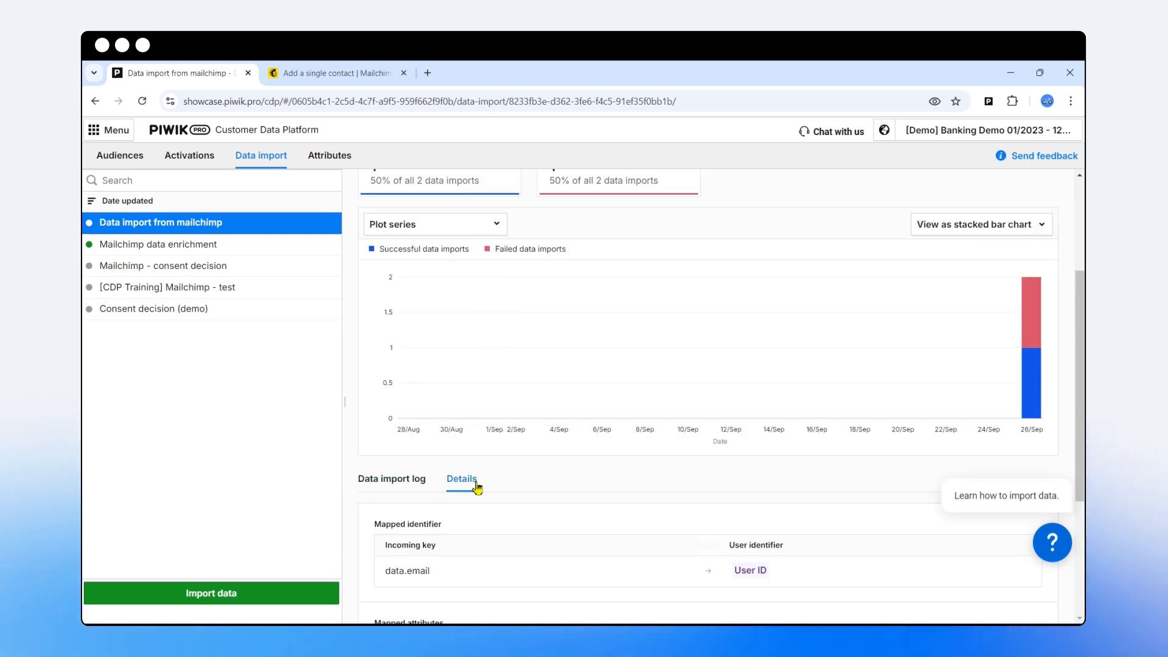
scroll(509, 480, down, 3)
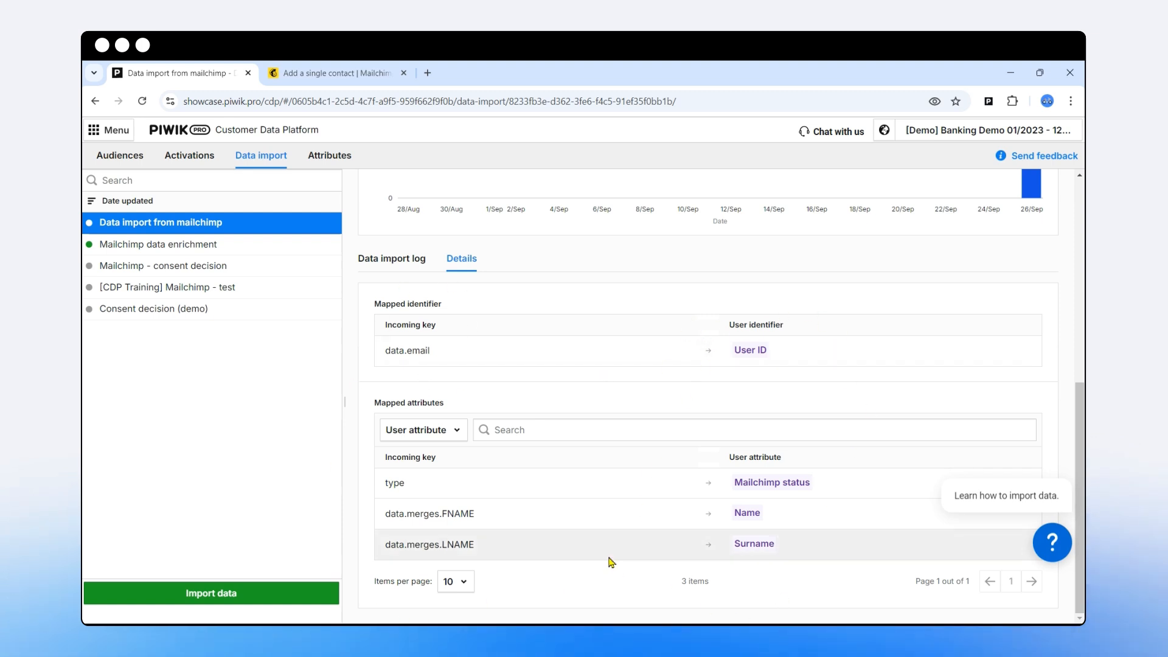
scroll(587, 536, up, 2)
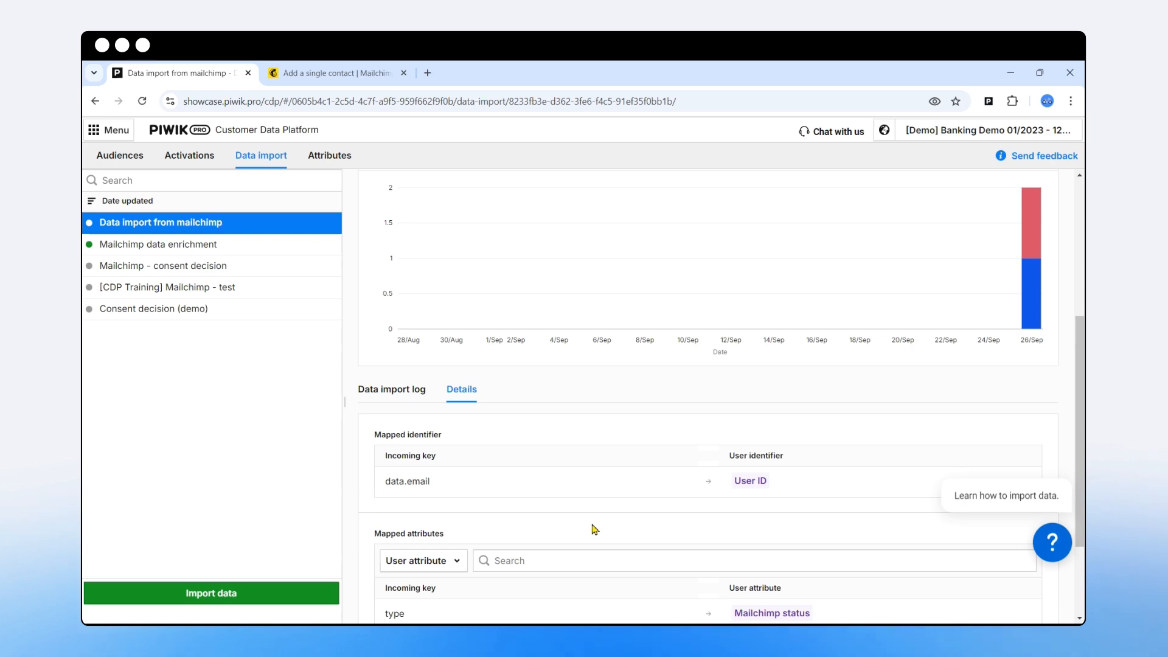
scroll(588, 522, down, 2)
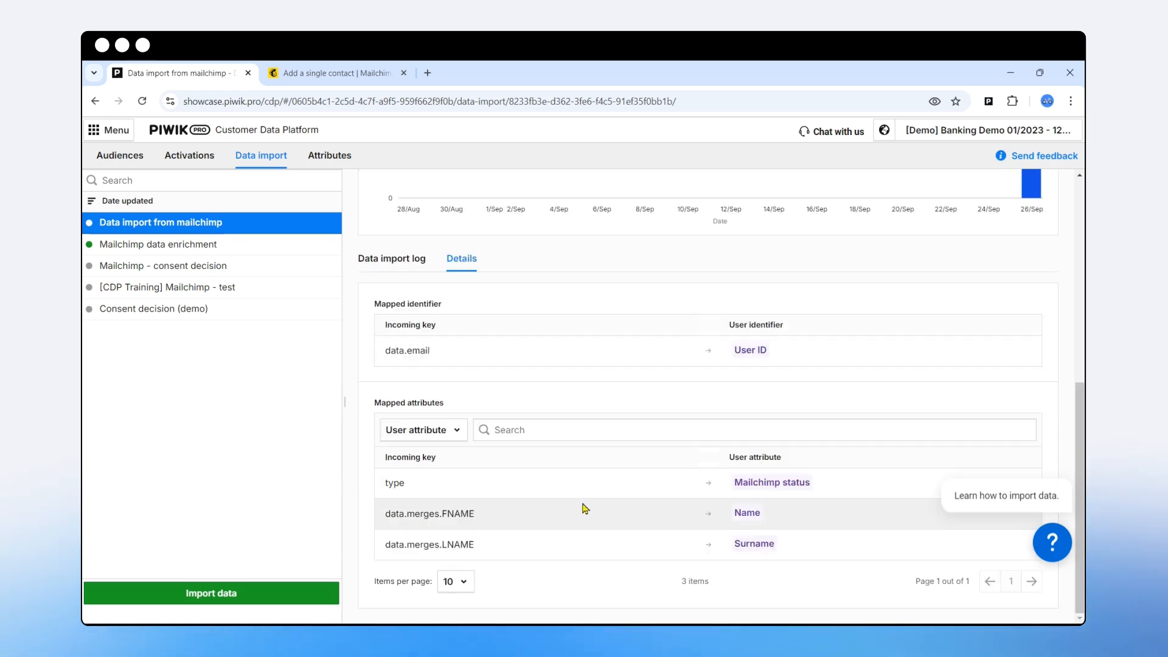
scroll(587, 517, up, 6)
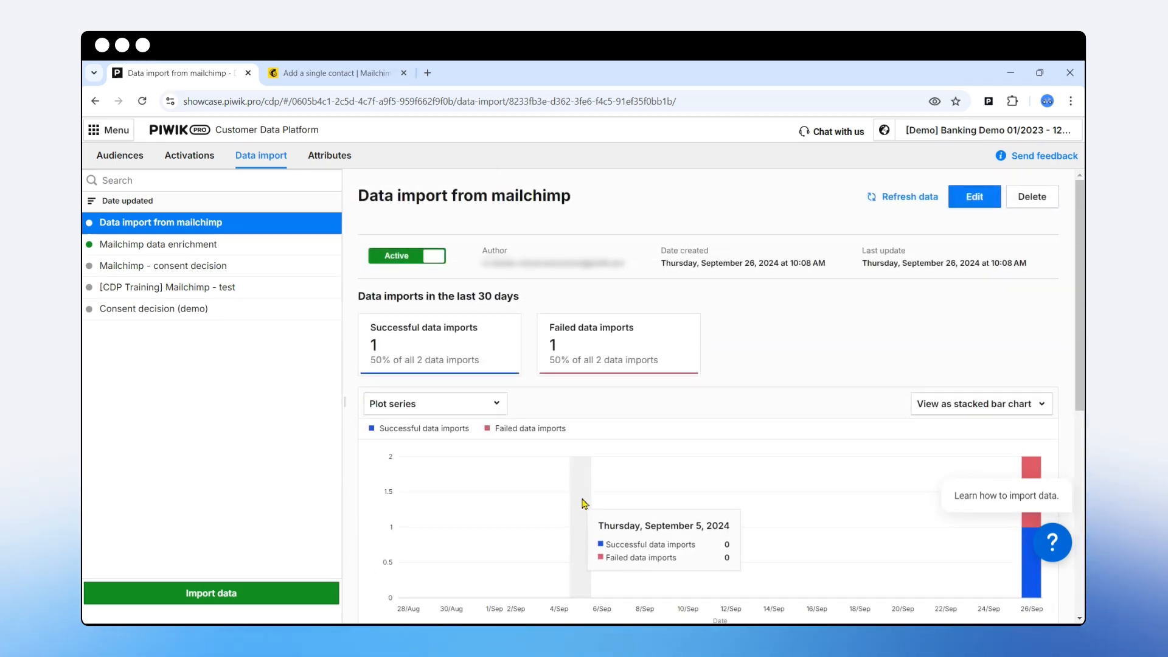
click(339, 76)
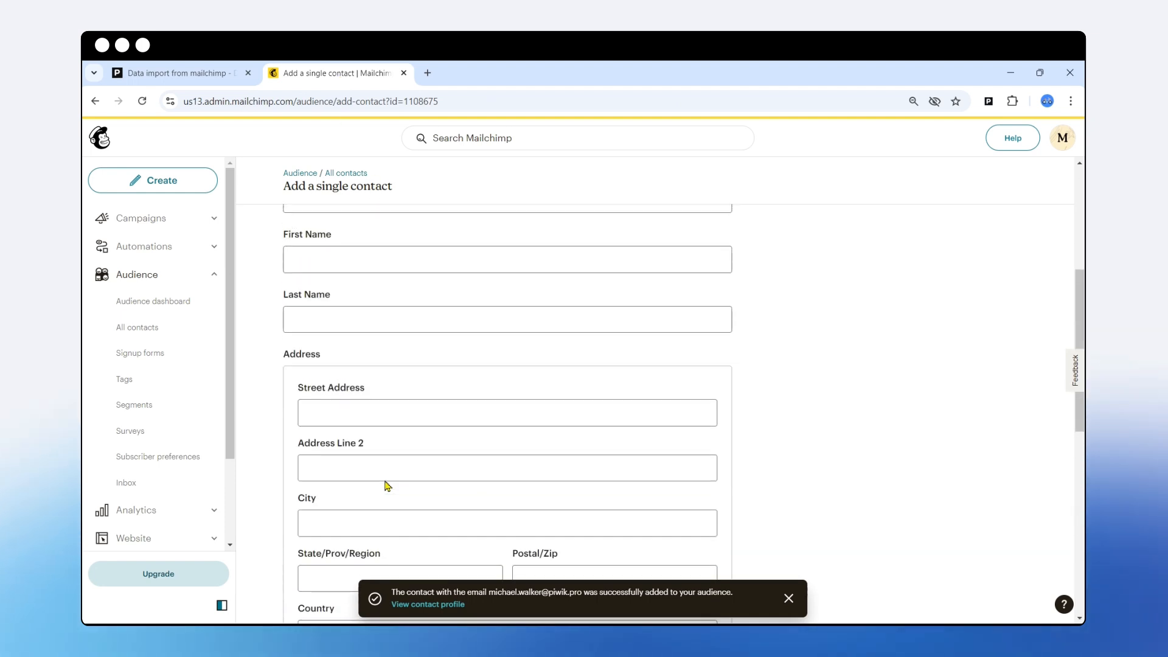
click(183, 73)
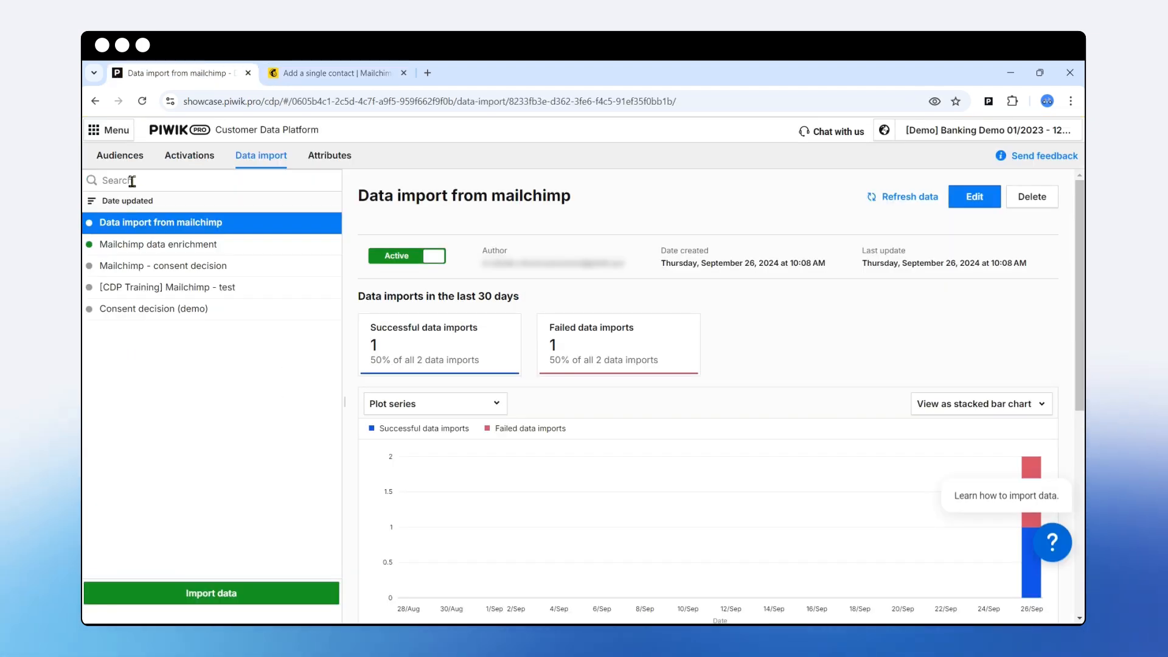
click(121, 157)
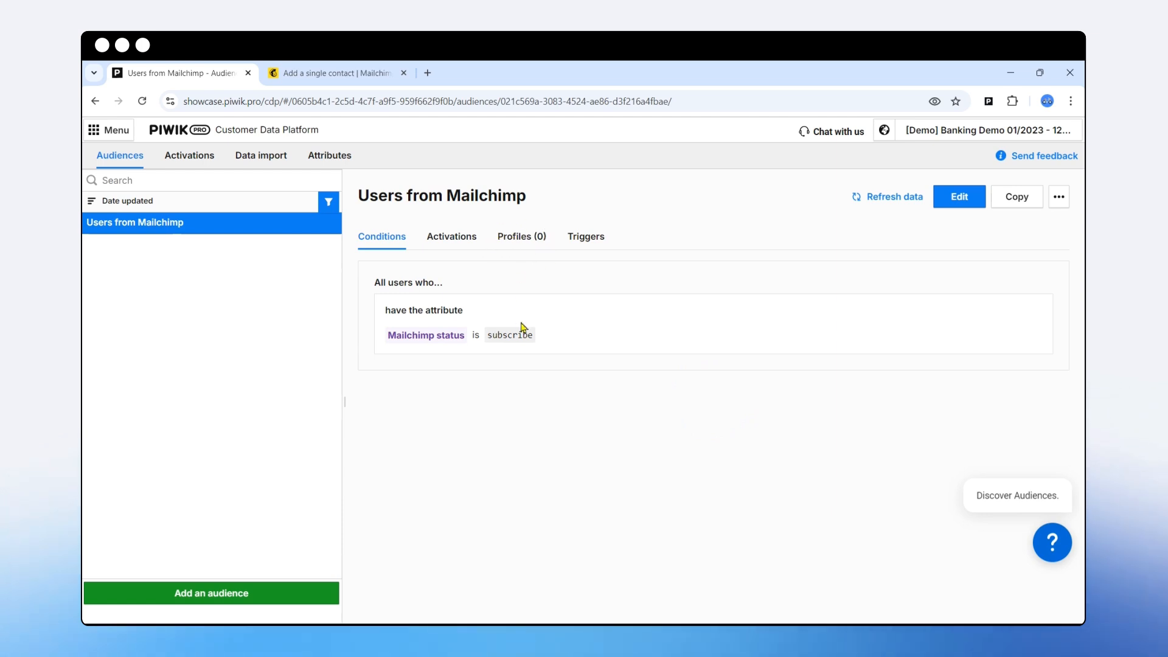
click(331, 74)
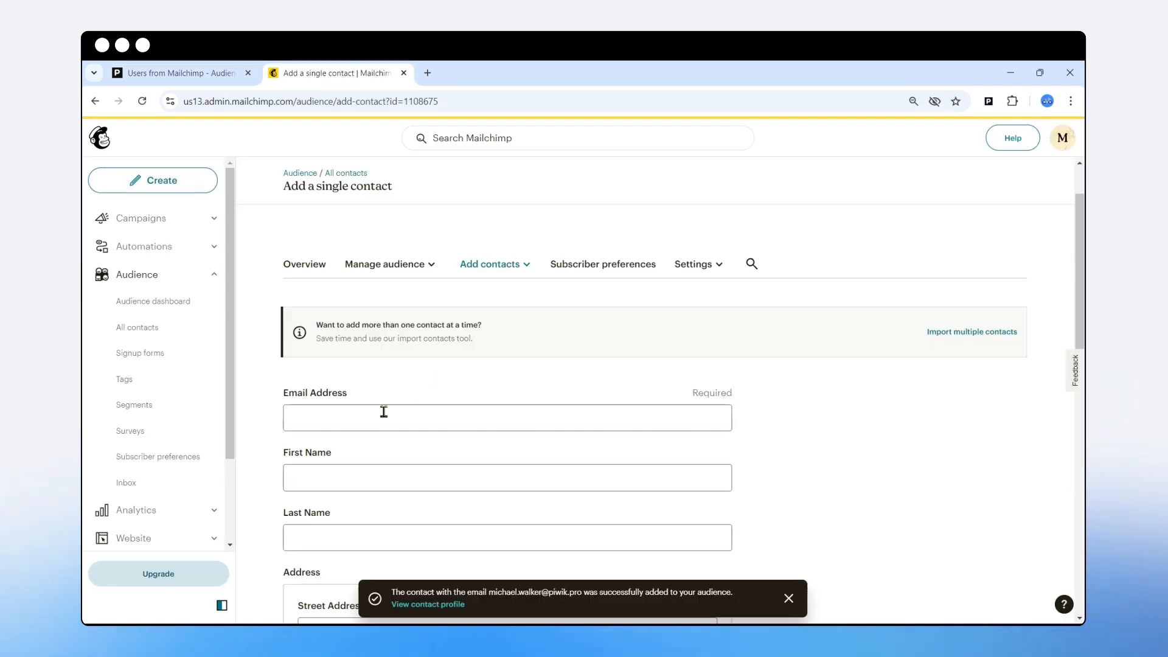
- Enter the new contact's e-mail address, first name and last name in Mailchimp
click(356, 419)
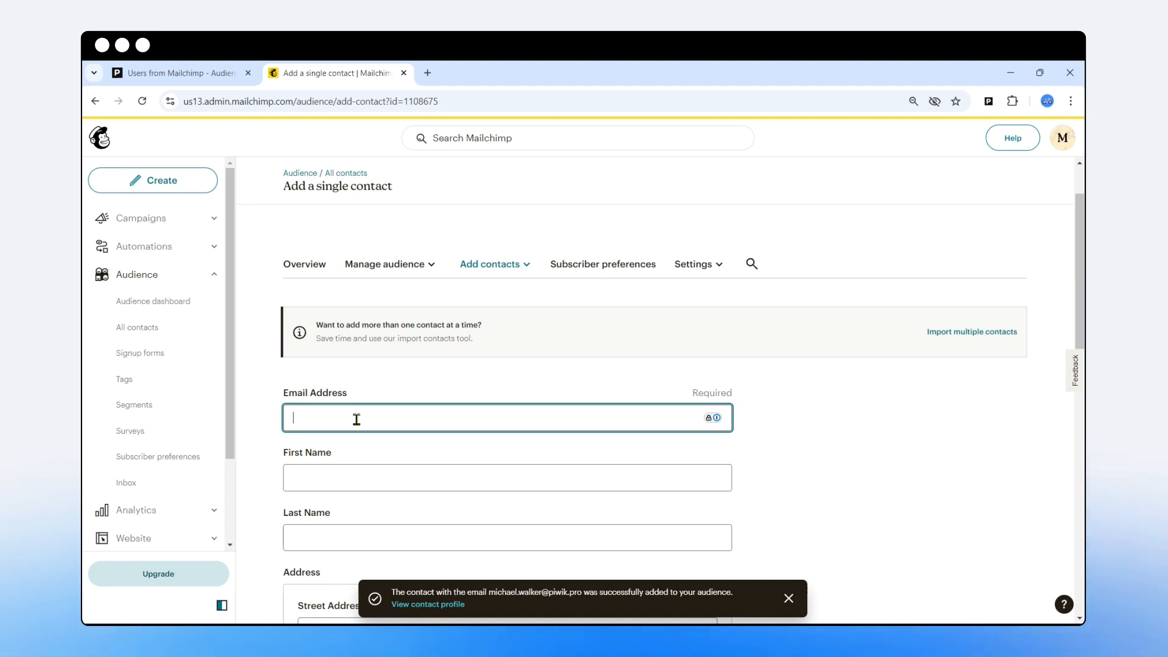
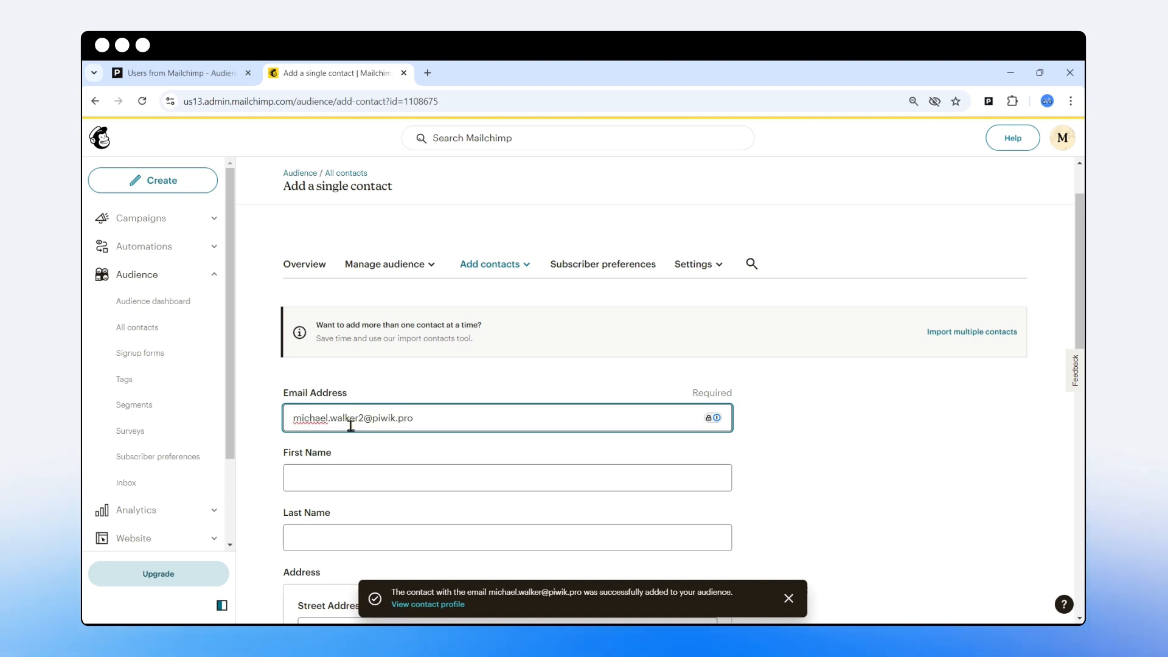
scroll(368, 424, down, 1)
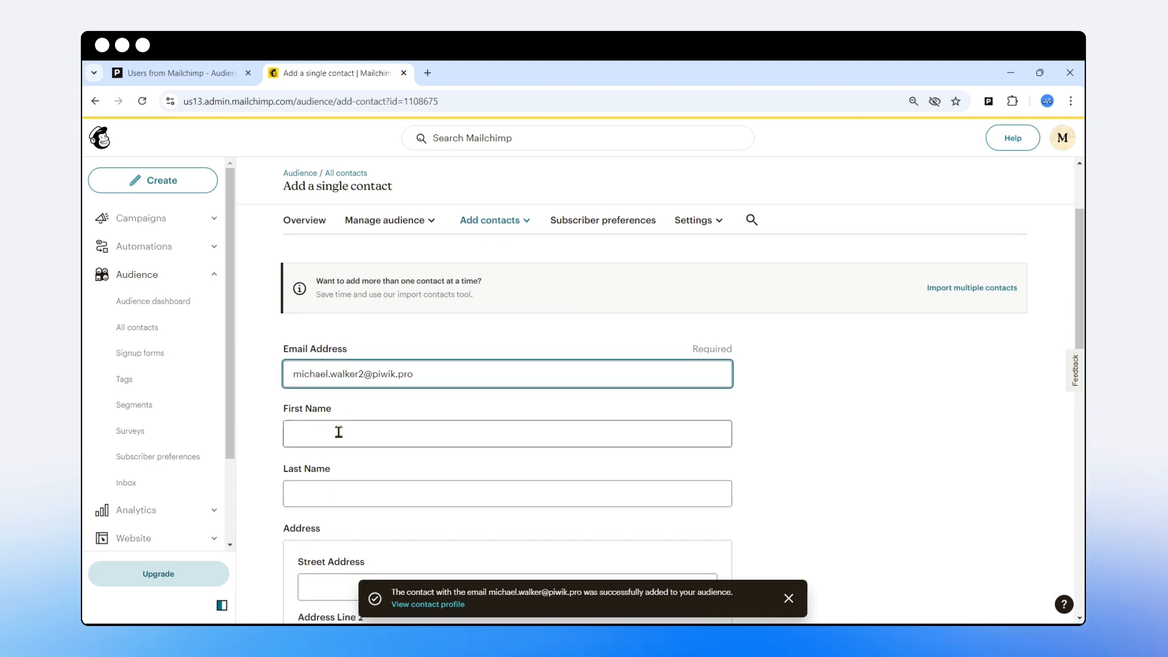
click(339, 432)
key(Tab)
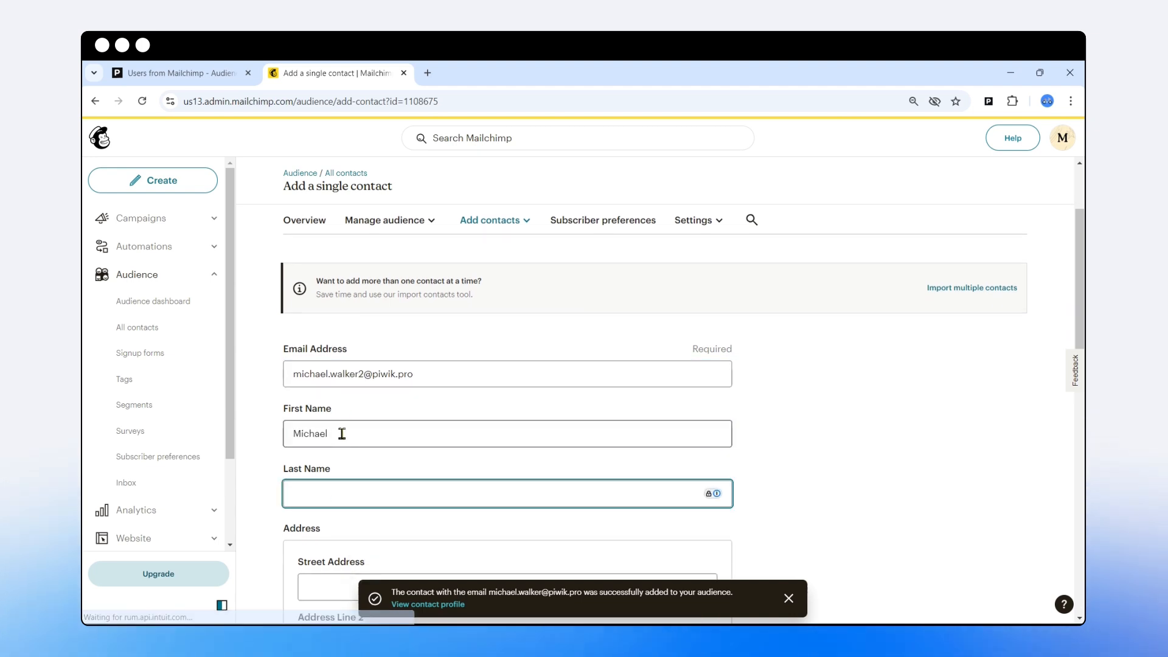
- Tick both permission boxes, add the contact, and open Piwik's Data import overview
scroll(354, 425, down, 5)
scroll(353, 425, down, 7)
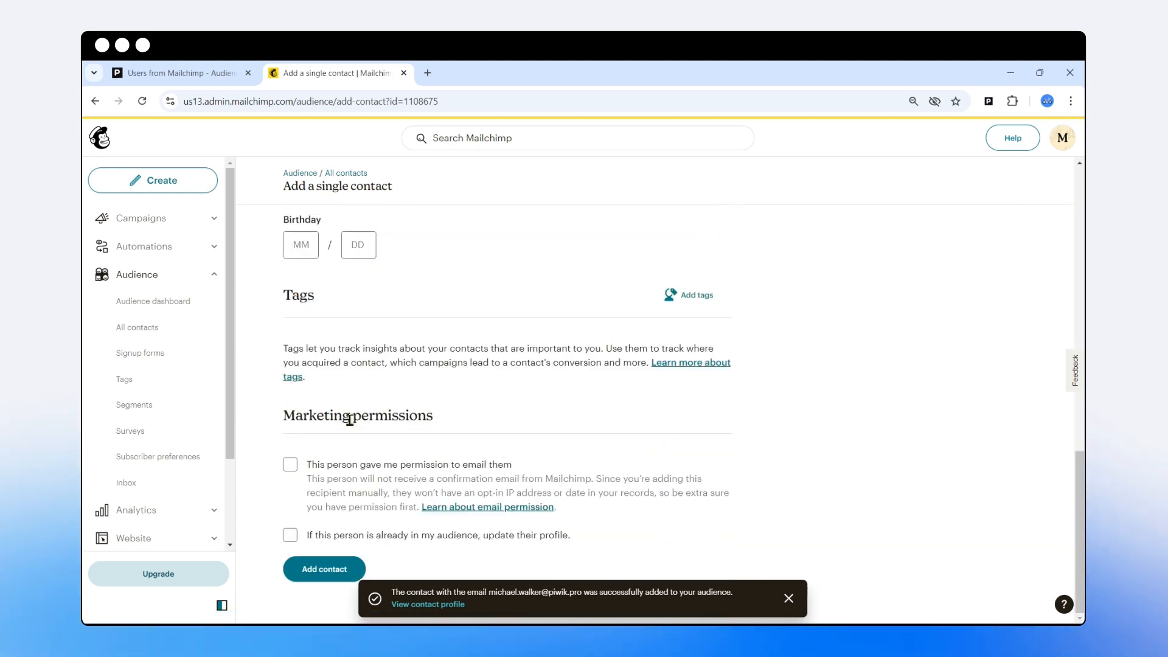
click(290, 467)
click(290, 536)
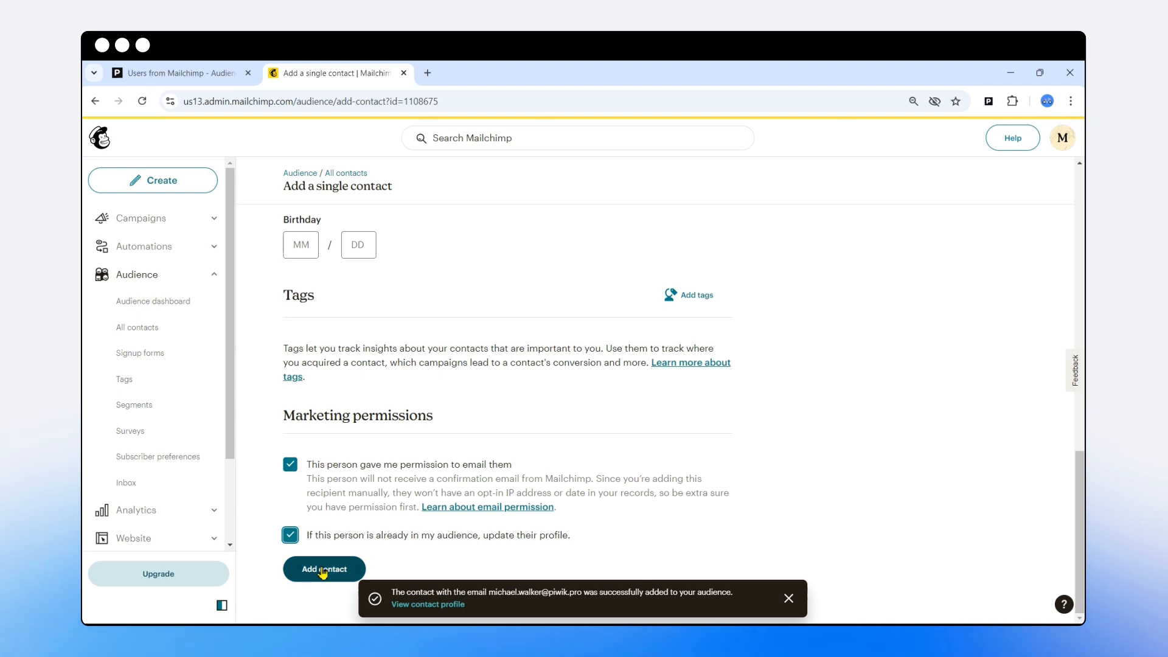
click(322, 572)
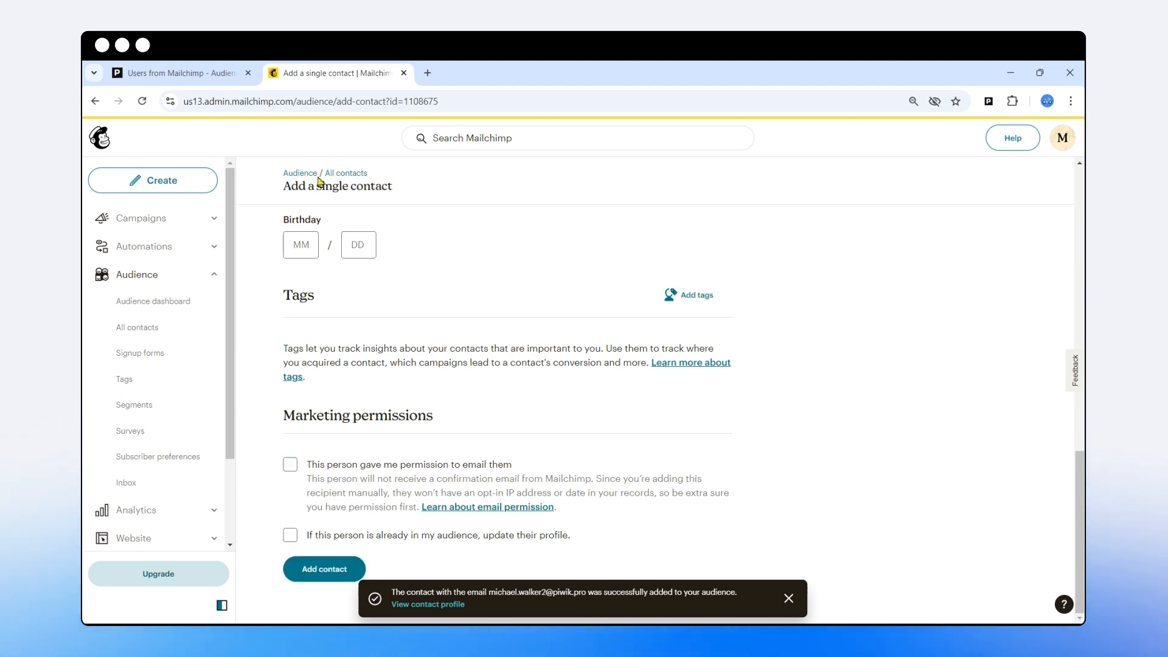
key(ctrl+shift+Tab)
click(267, 156)
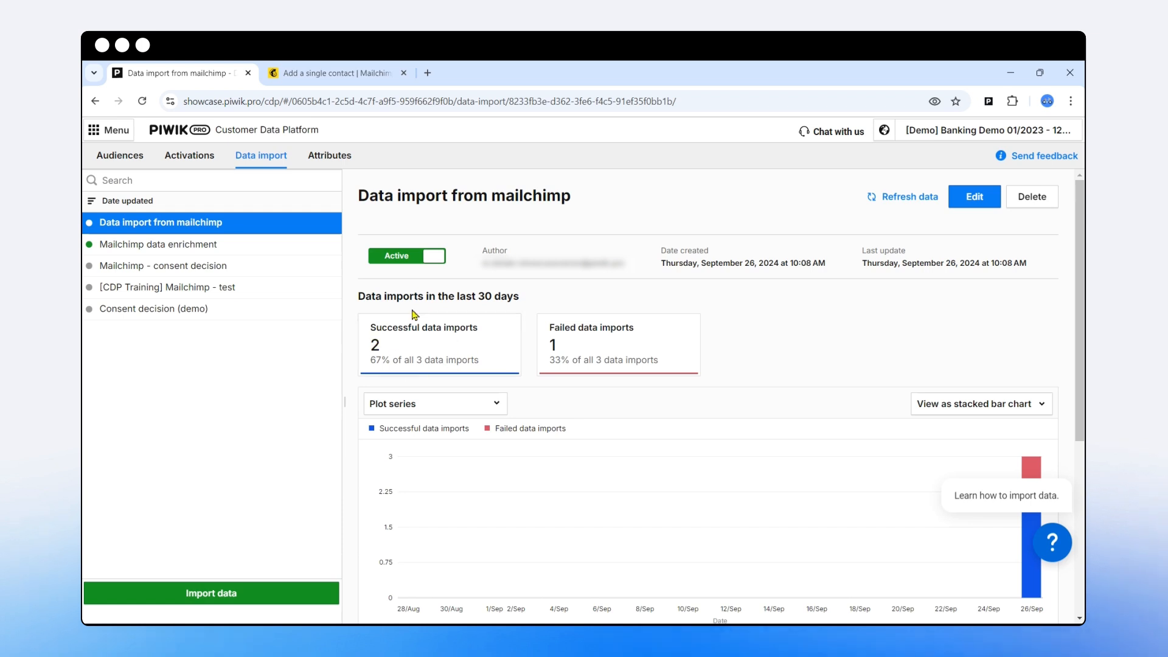
- Check the new Success entry's e-mail, view the Users from Mailchimp audience profiles, and return to the import log
scroll(435, 338, down, 5)
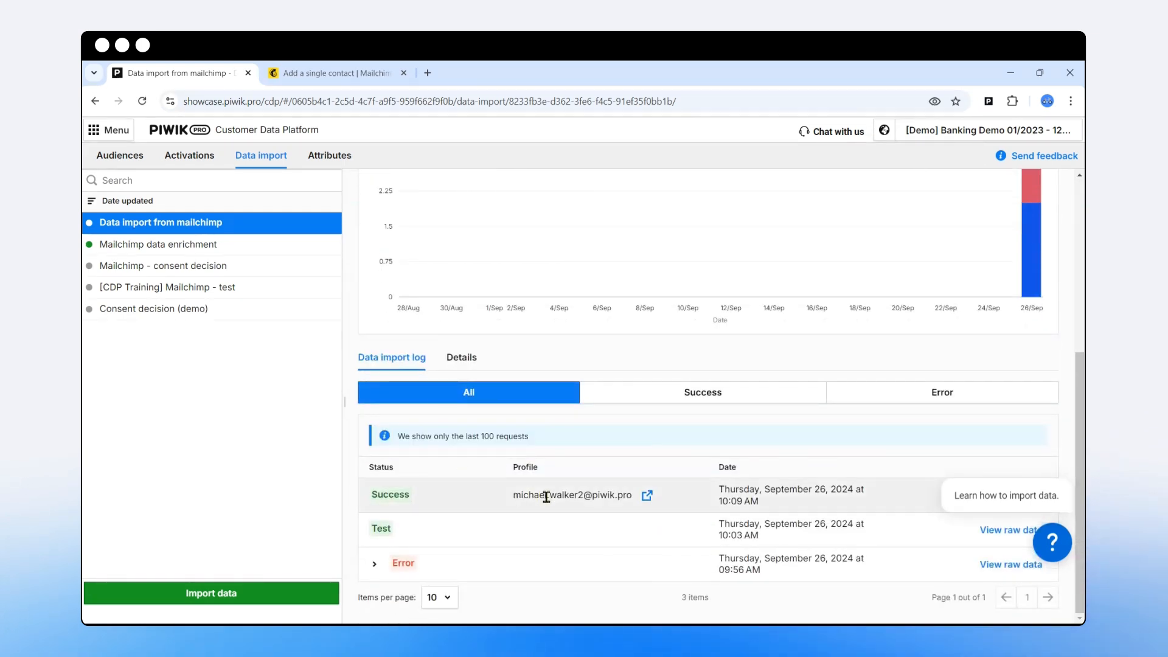
drag(516, 497, 632, 500)
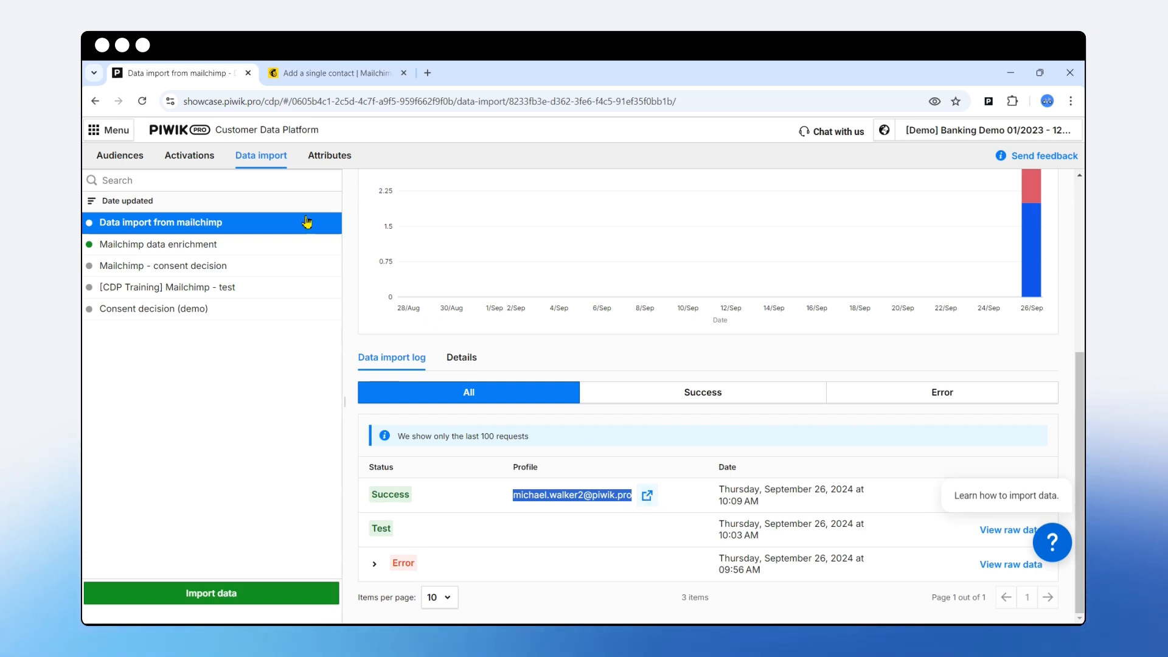
click(121, 159)
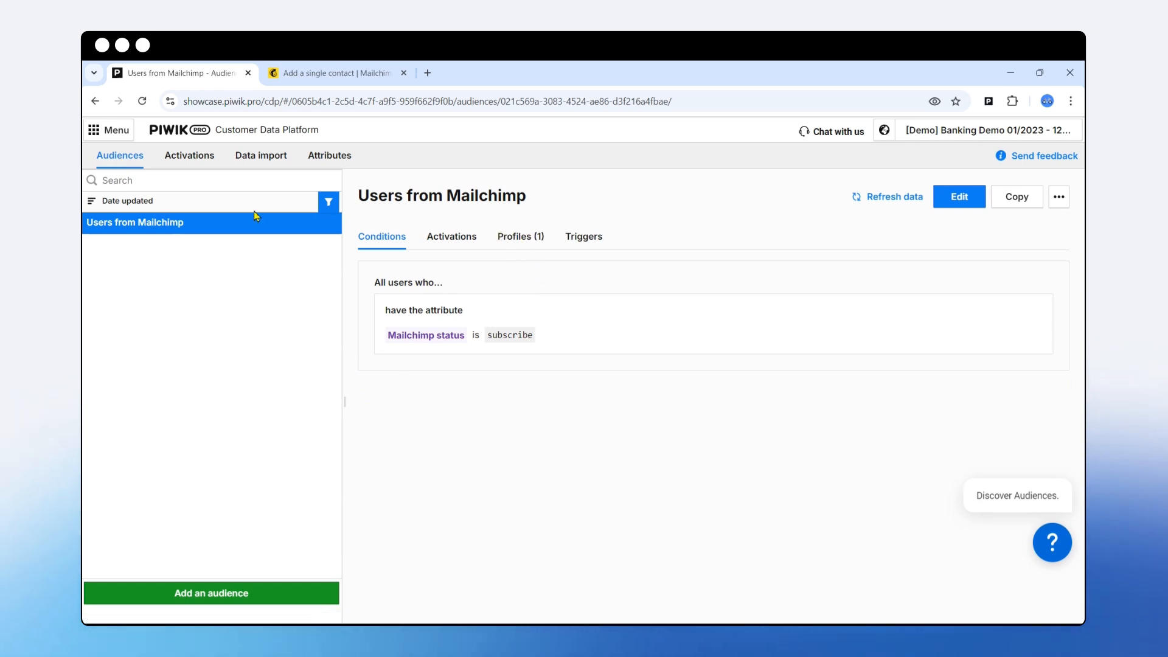
click(522, 244)
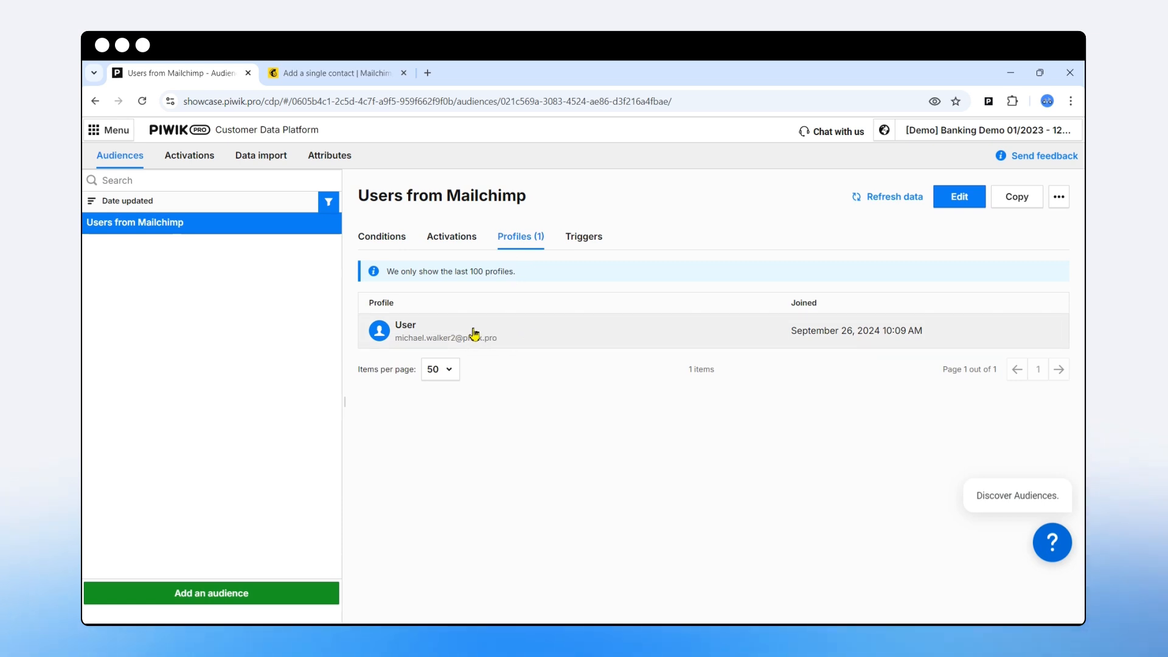
click(261, 155)
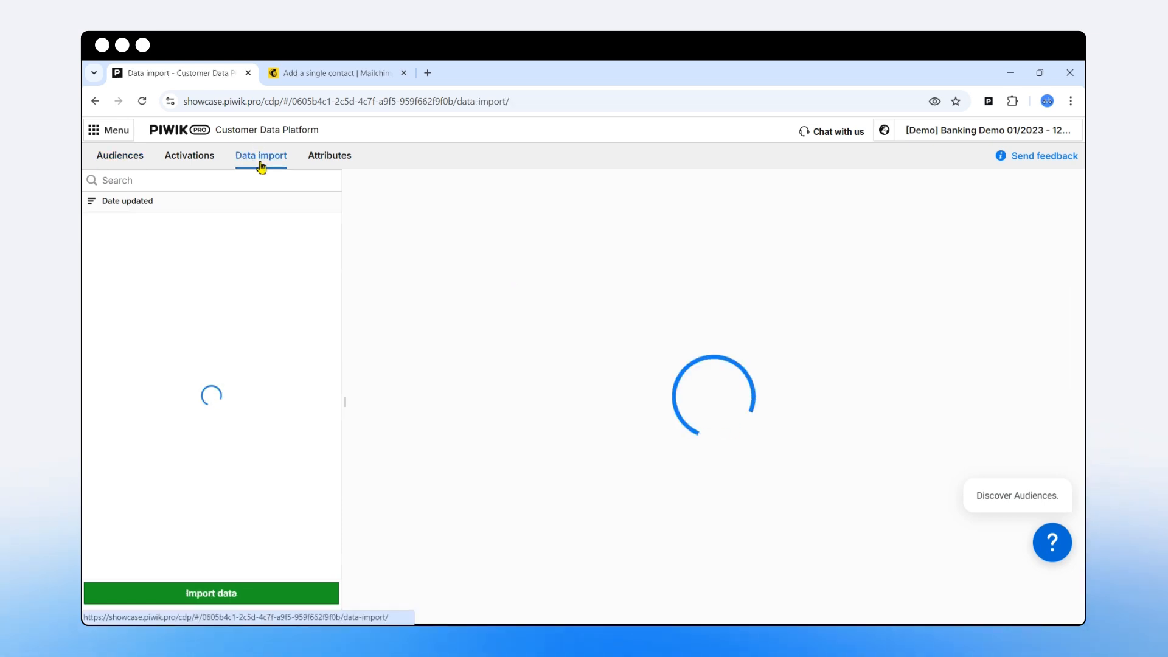
scroll(498, 356, down, 5)
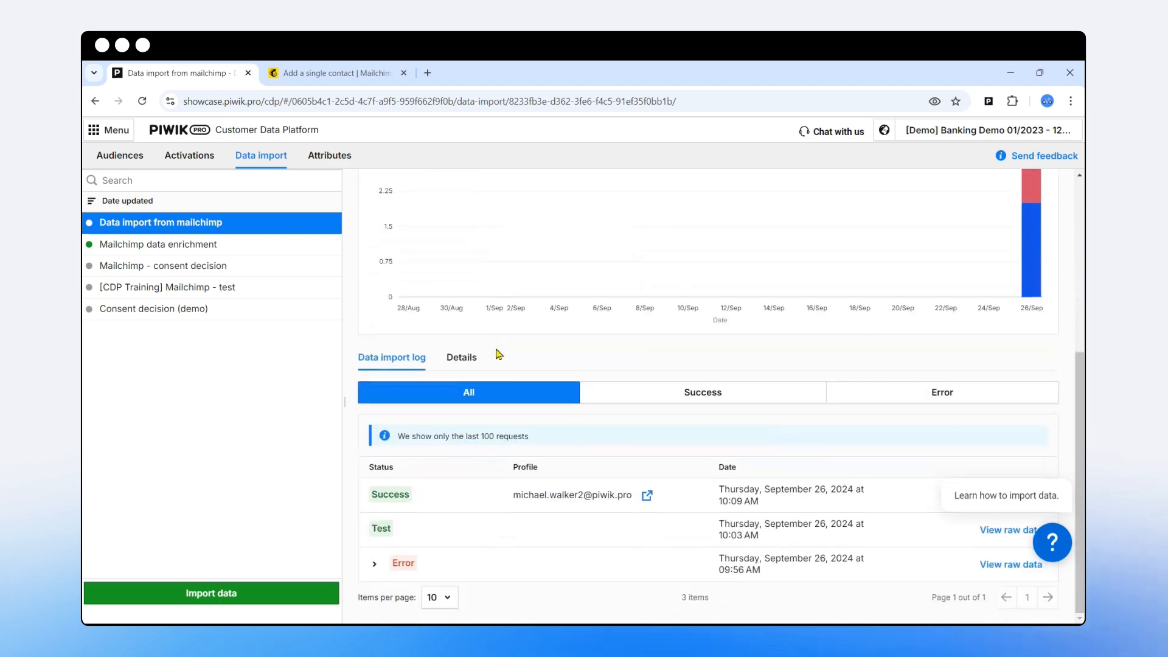
- Open the newly imported contact's profile and review its Surname, Name and Mailchimp status attributes
click(647, 497)
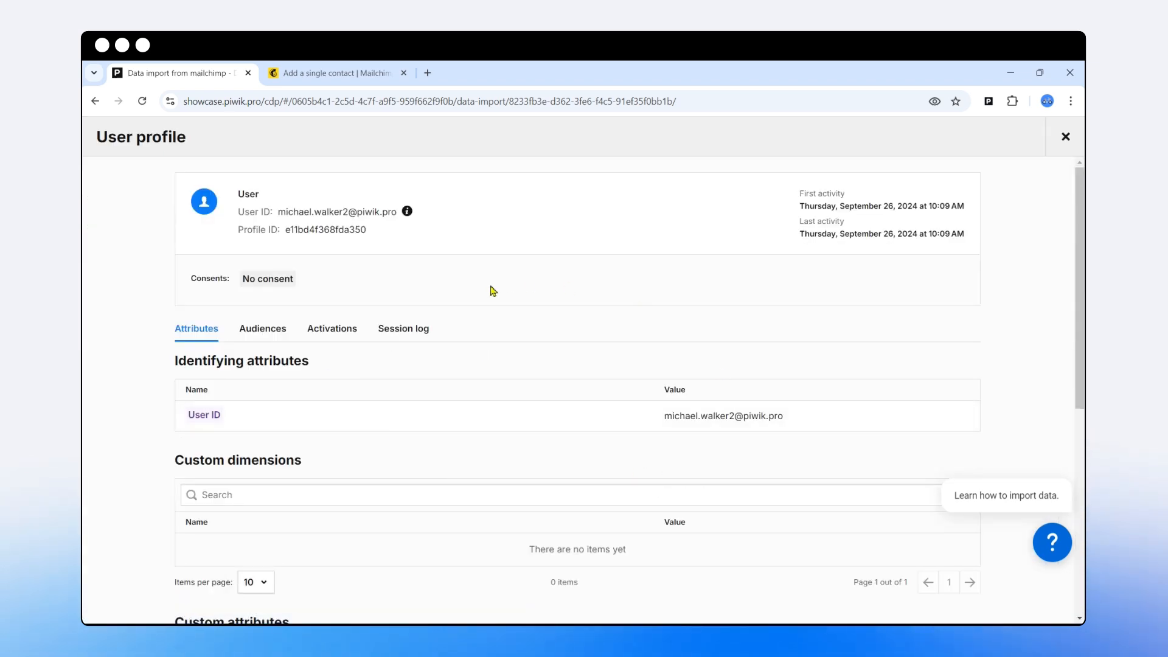
scroll(474, 313, down, 3)
scroll(473, 315, up, 3)
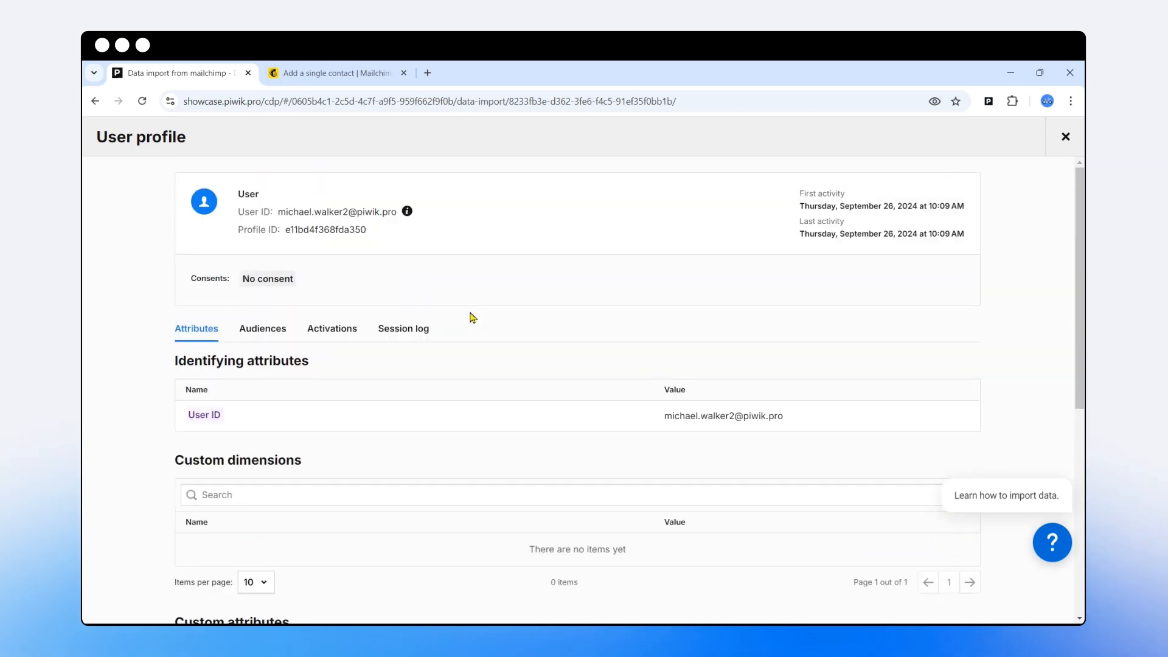
scroll(473, 317, down, 6)
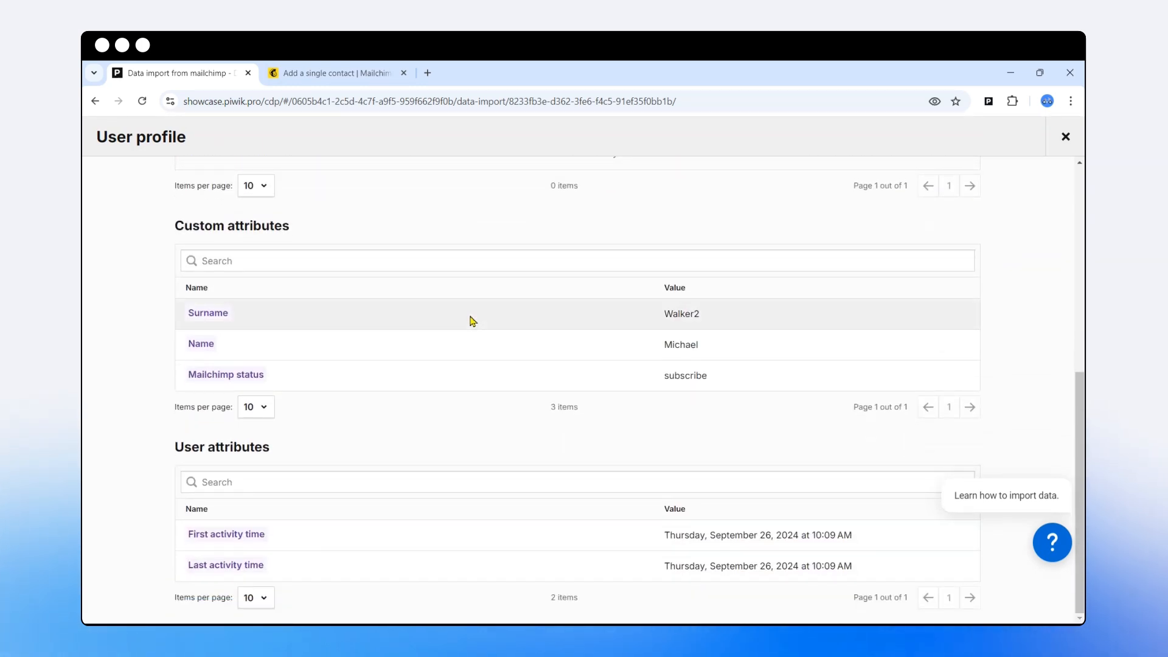
scroll(473, 320, up, 5)
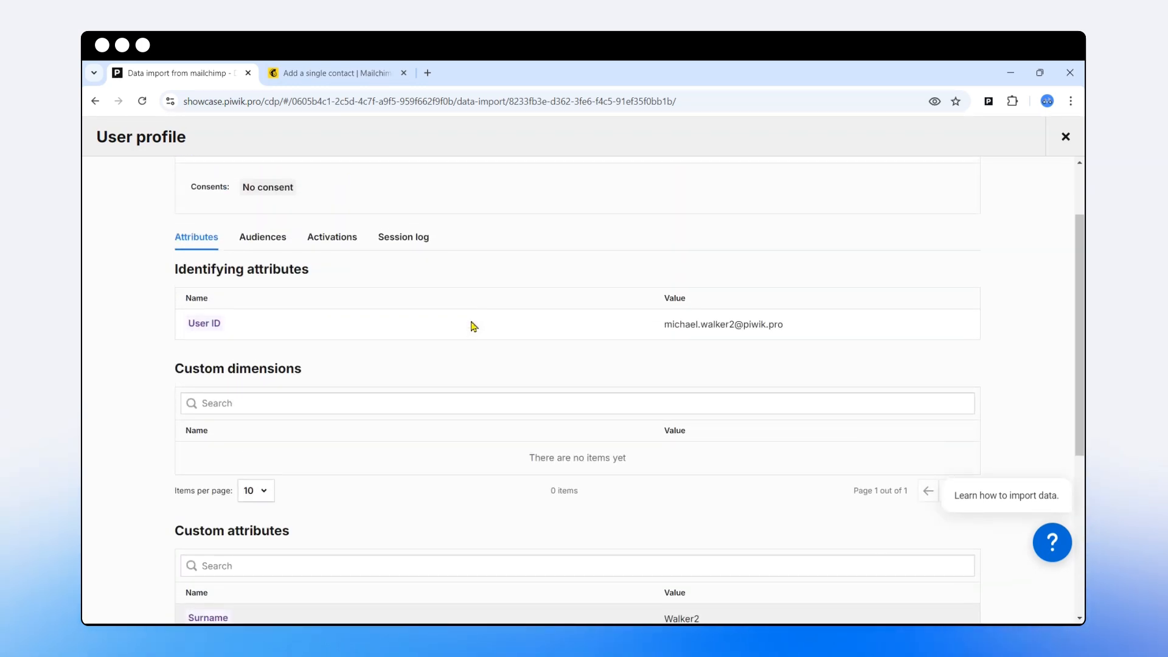
scroll(473, 326, down, 5)
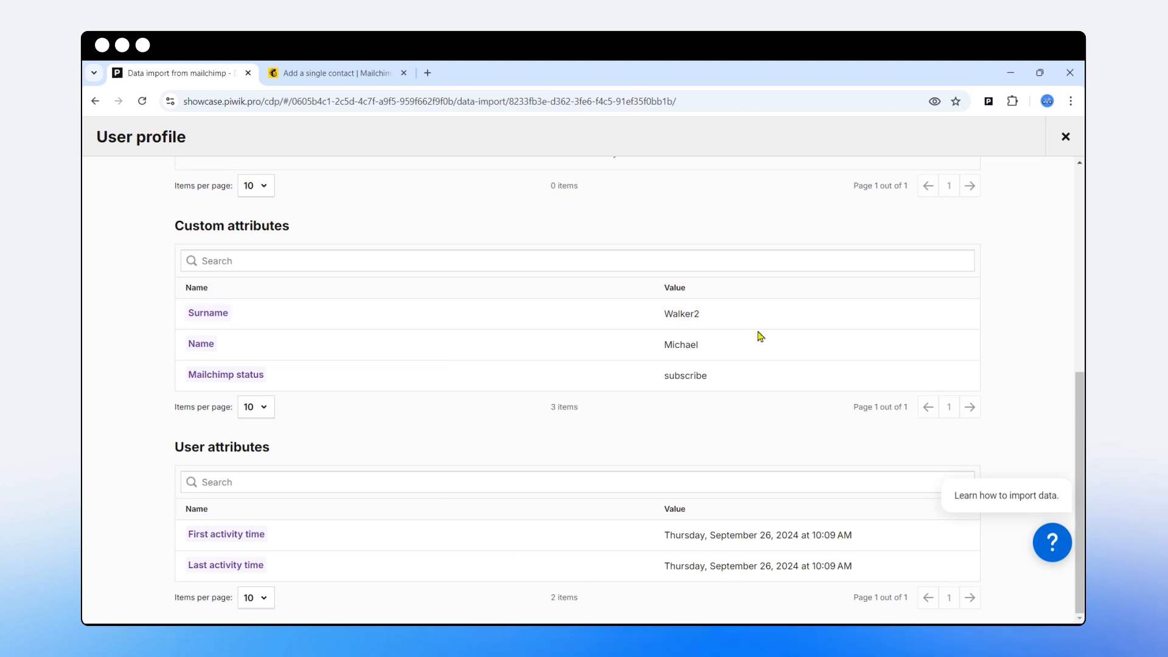
scroll(542, 400, up, 5)
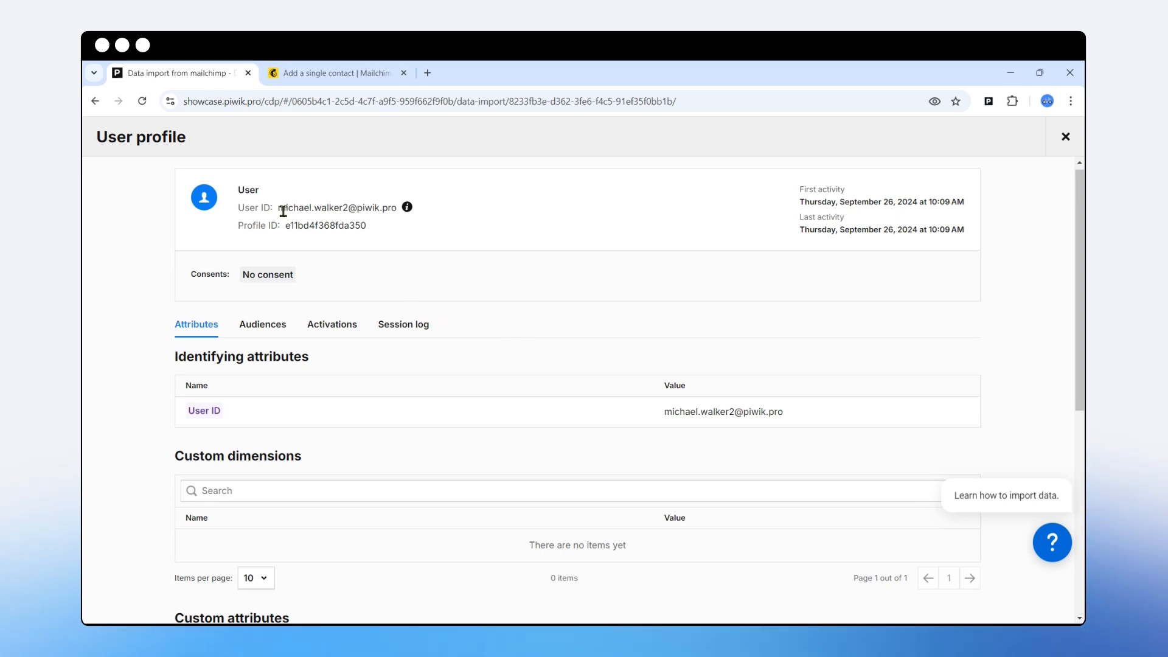
- Copy the profile's user ID e-mail and switch to the bank website window
drag(281, 209, 397, 208)
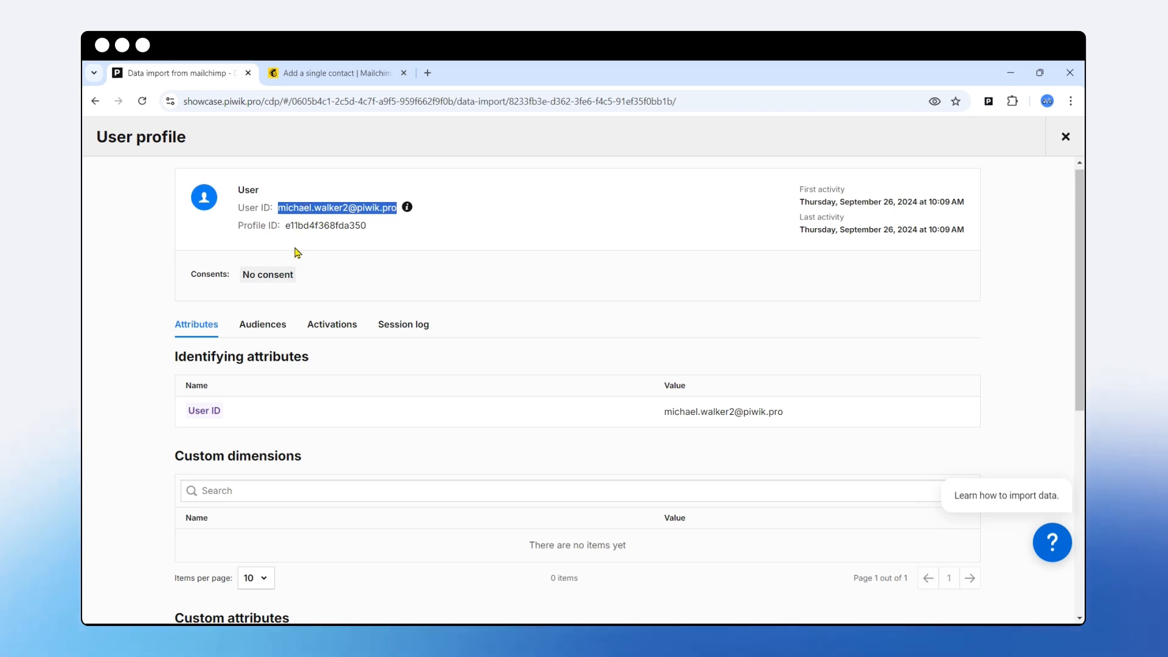
right_click(307, 209)
click(347, 223)
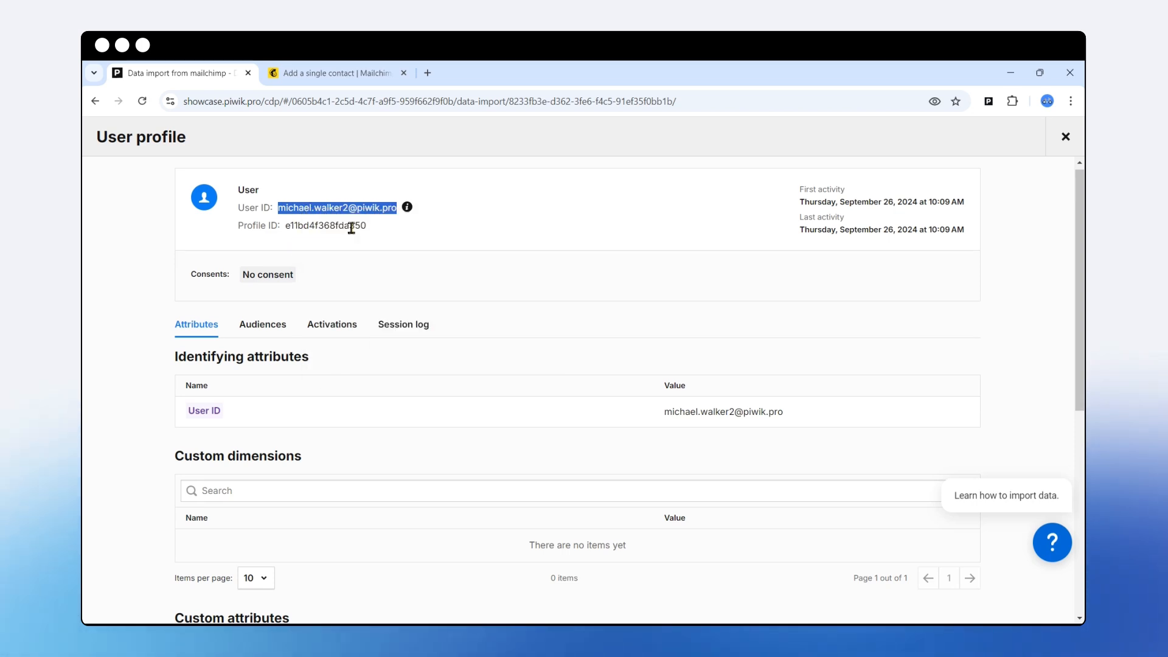
key(alt+Tab)
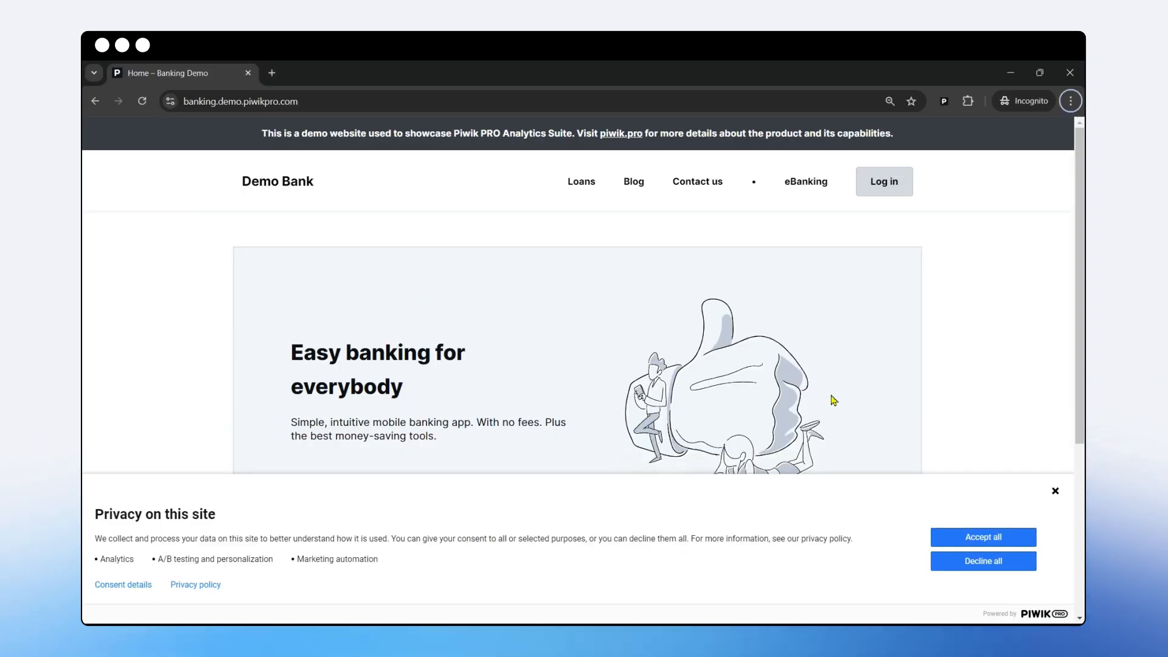
- Accept the Demo Bank privacy banner and go to the new account registration form
click(969, 535)
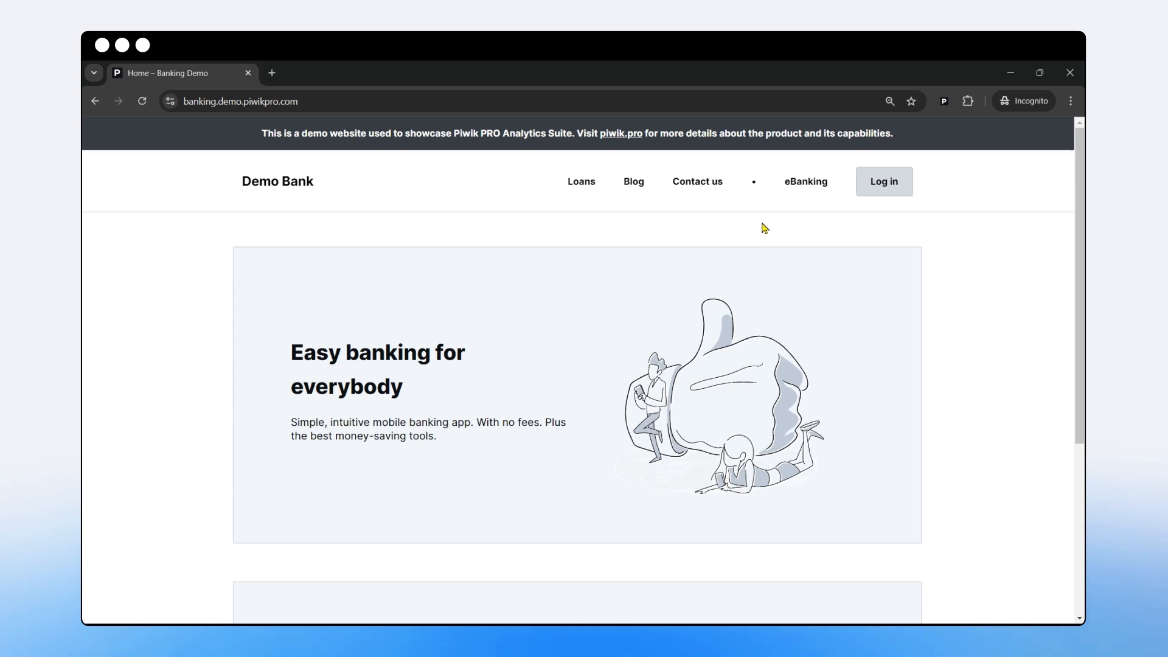
click(880, 193)
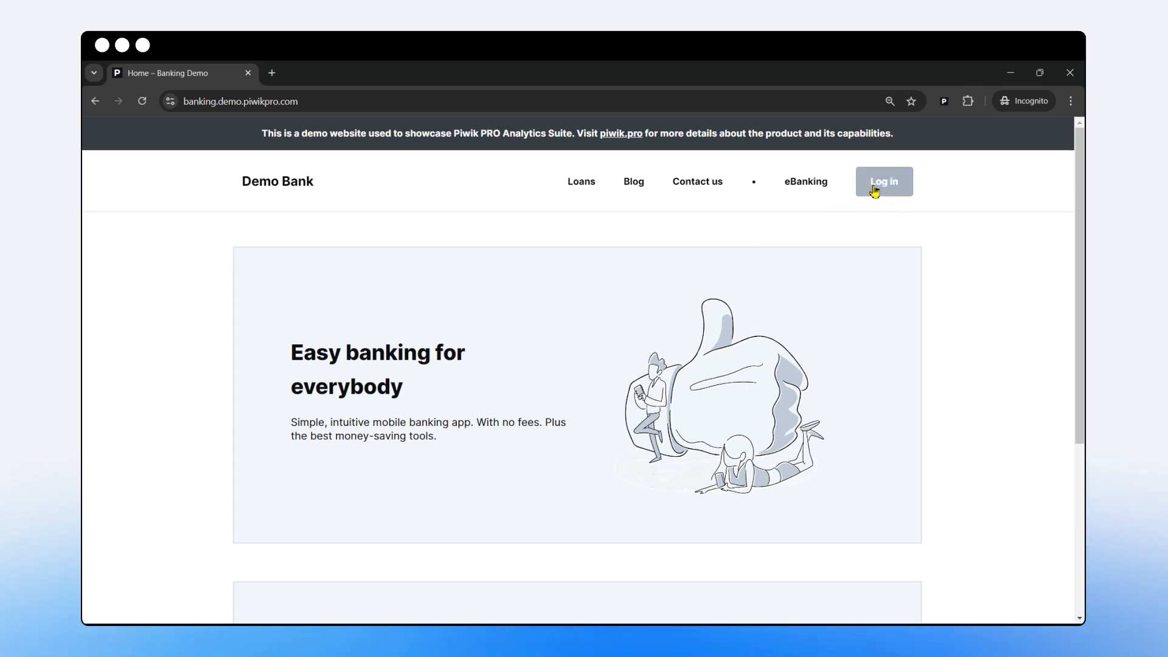
click(561, 507)
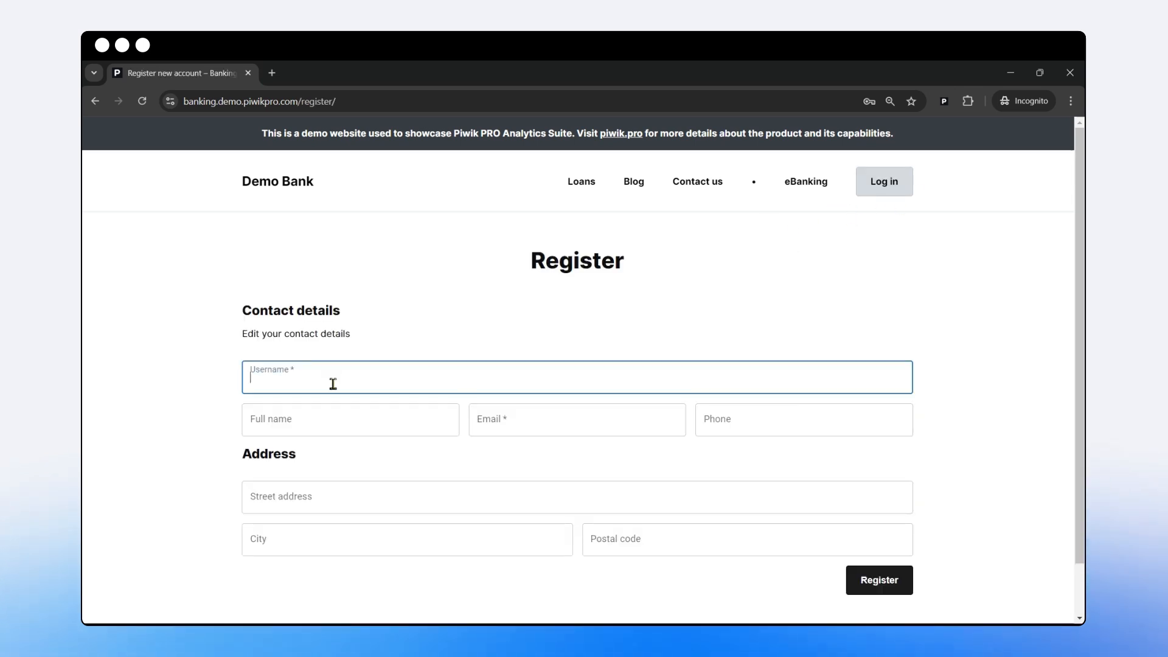
- Register with a username and the copied user e-mail pasted as plain text into Email
click(539, 430)
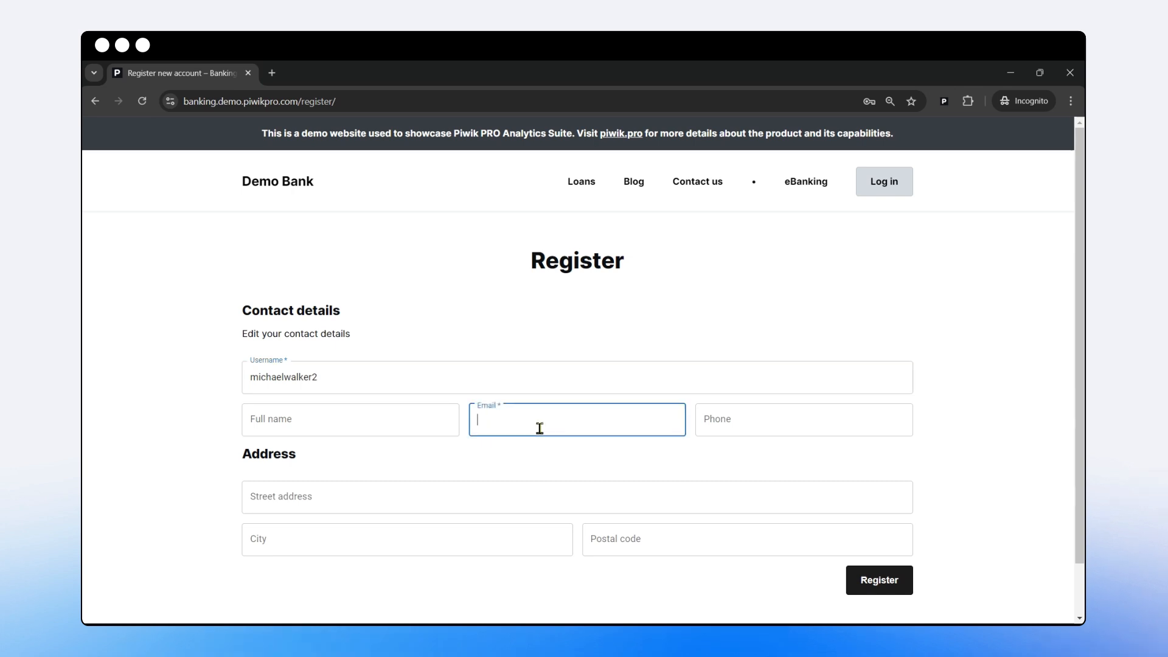
right_click(540, 430)
click(602, 299)
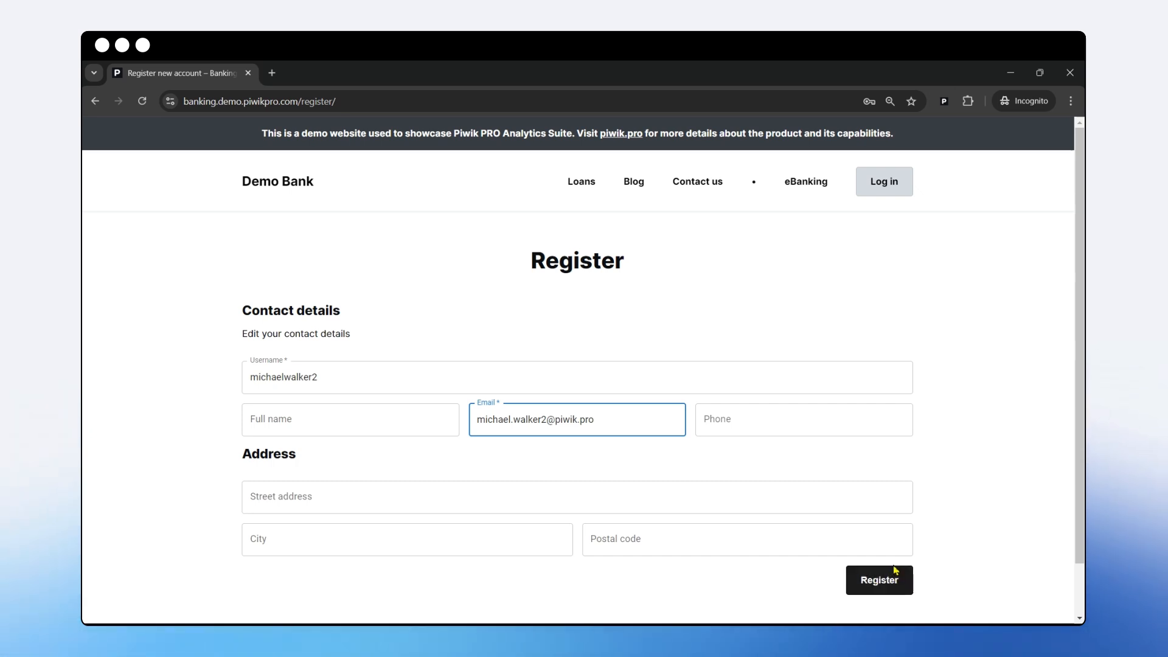
click(877, 585)
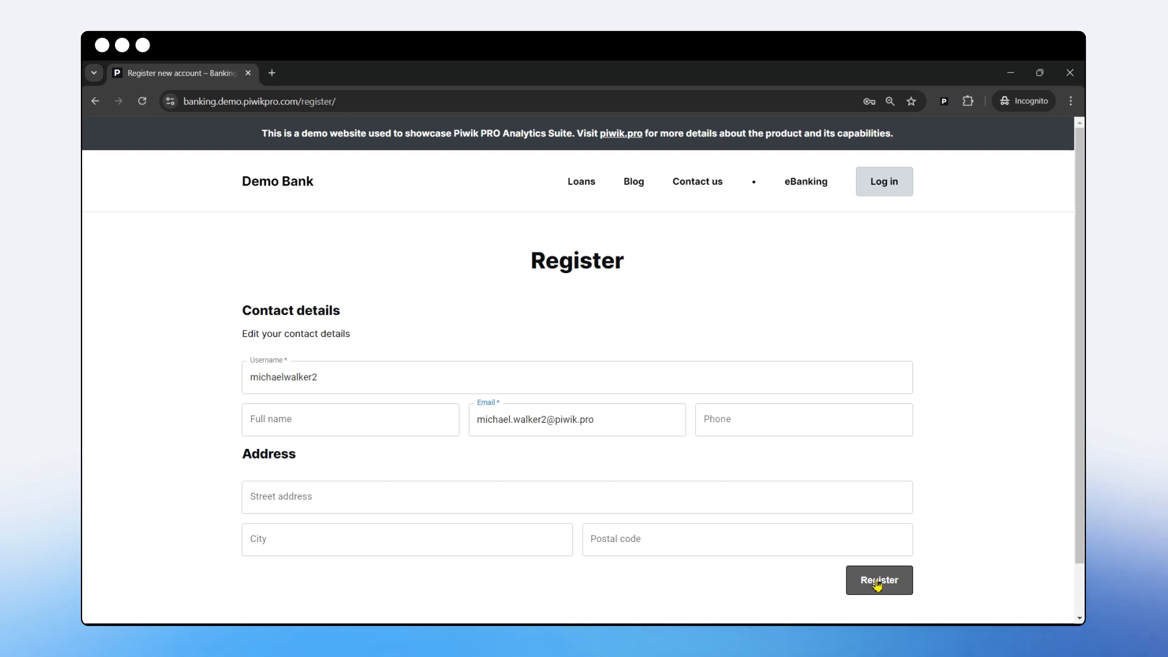
- Log in to Demo Bank with the new username and password, then close Piwik's outdated profile view
click(544, 365)
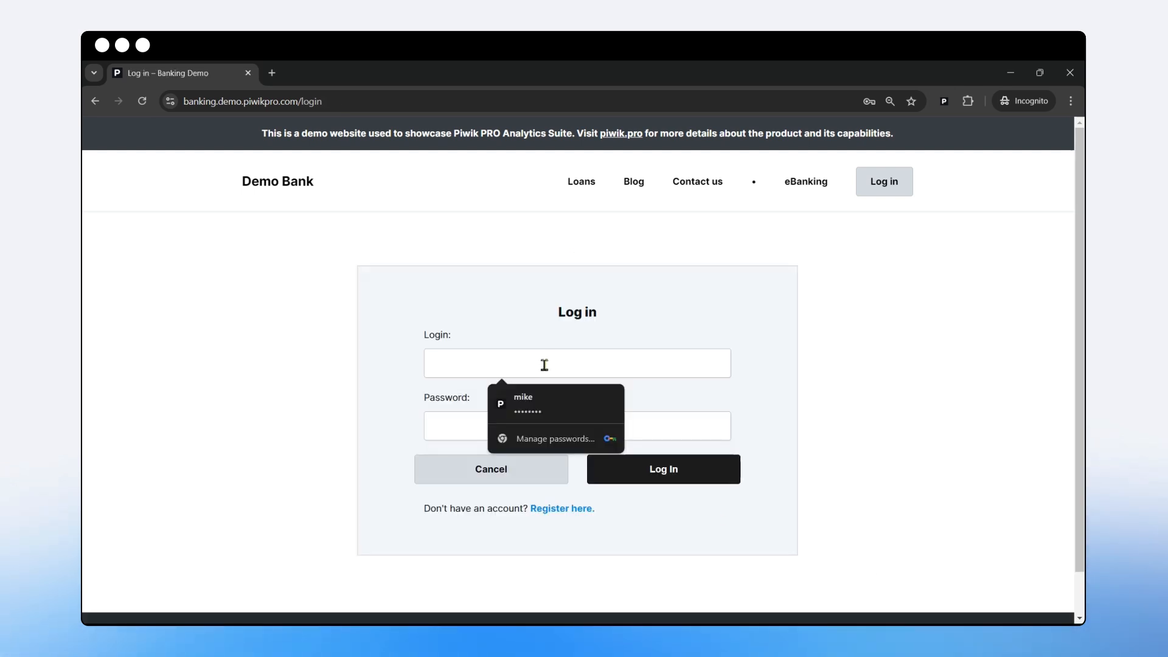
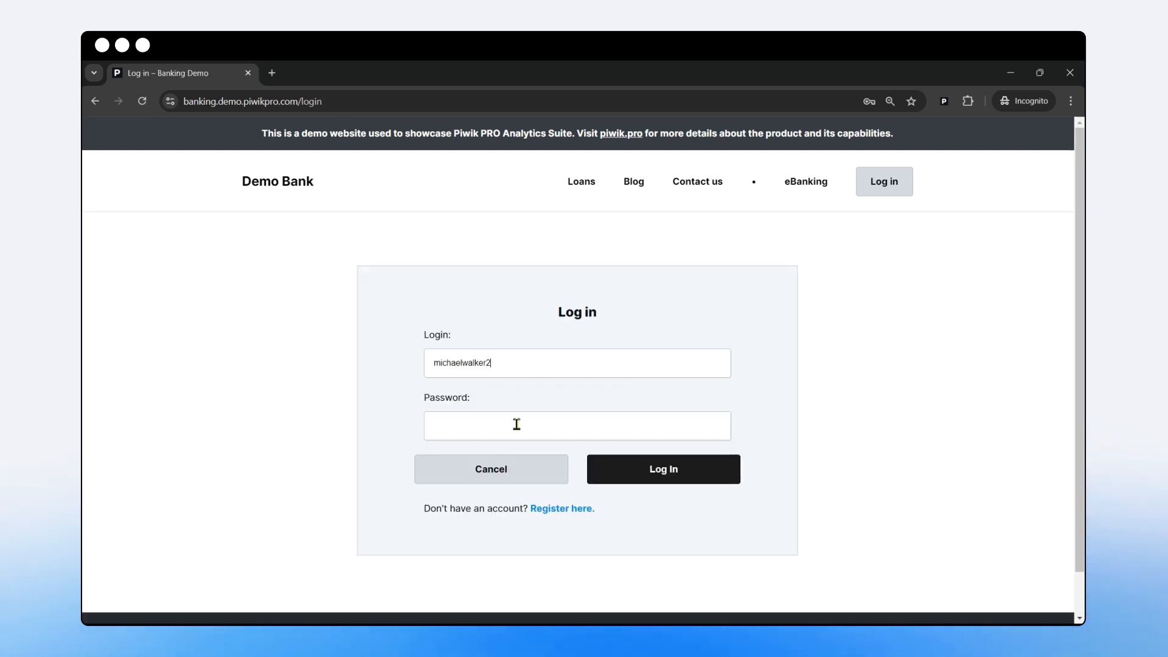
click(516, 424)
text(•••••)
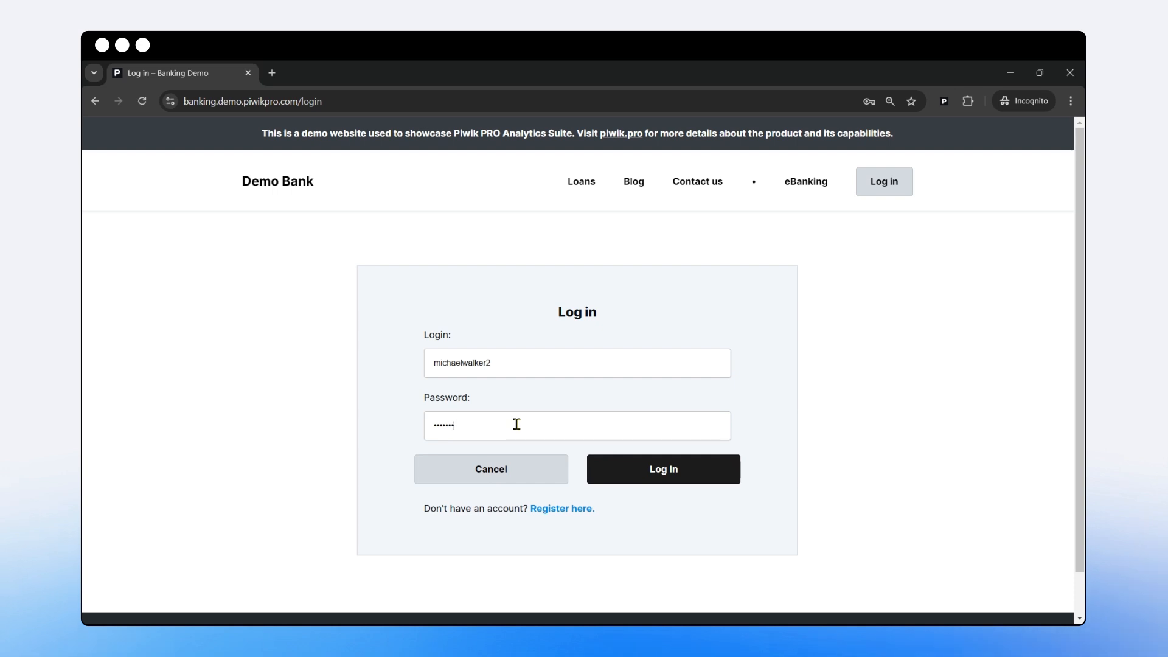
click(634, 481)
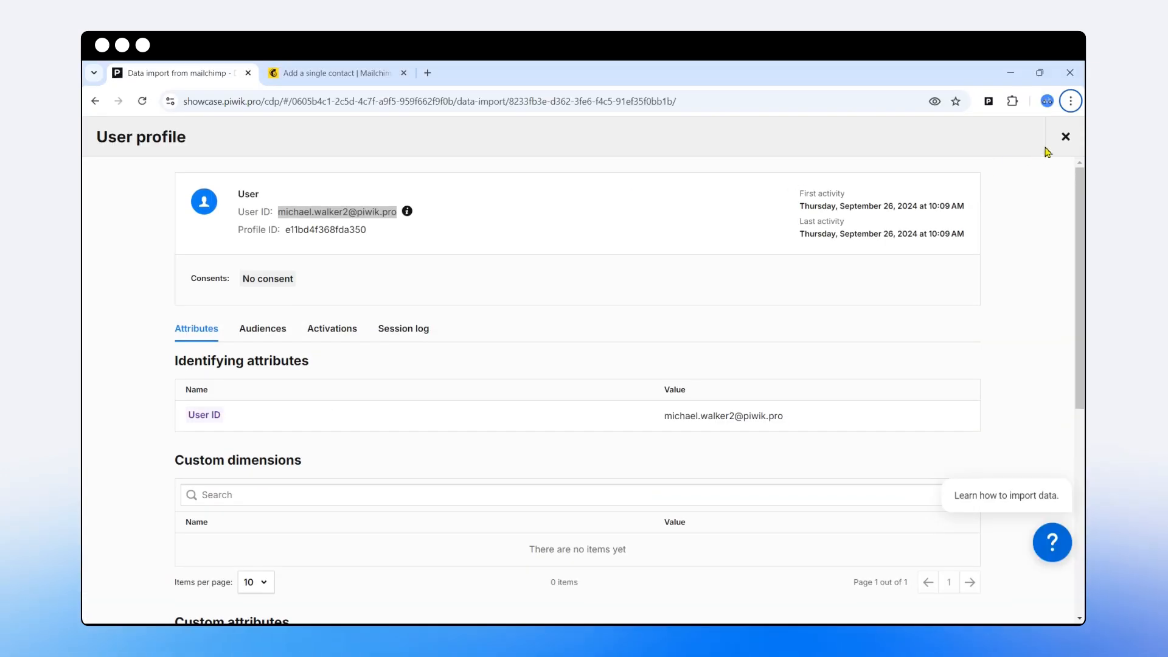
click(1064, 136)
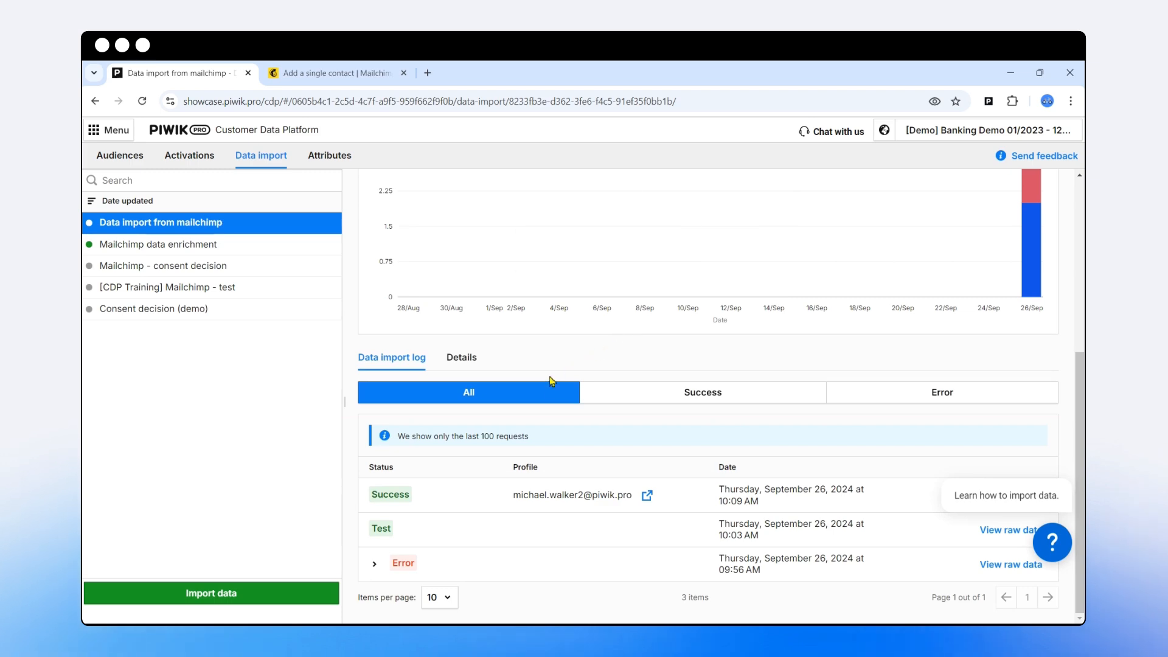
- Reopen the imported profile and review its merged website data, including Country GB and 29 user attributes
scroll(594, 381, down, 5)
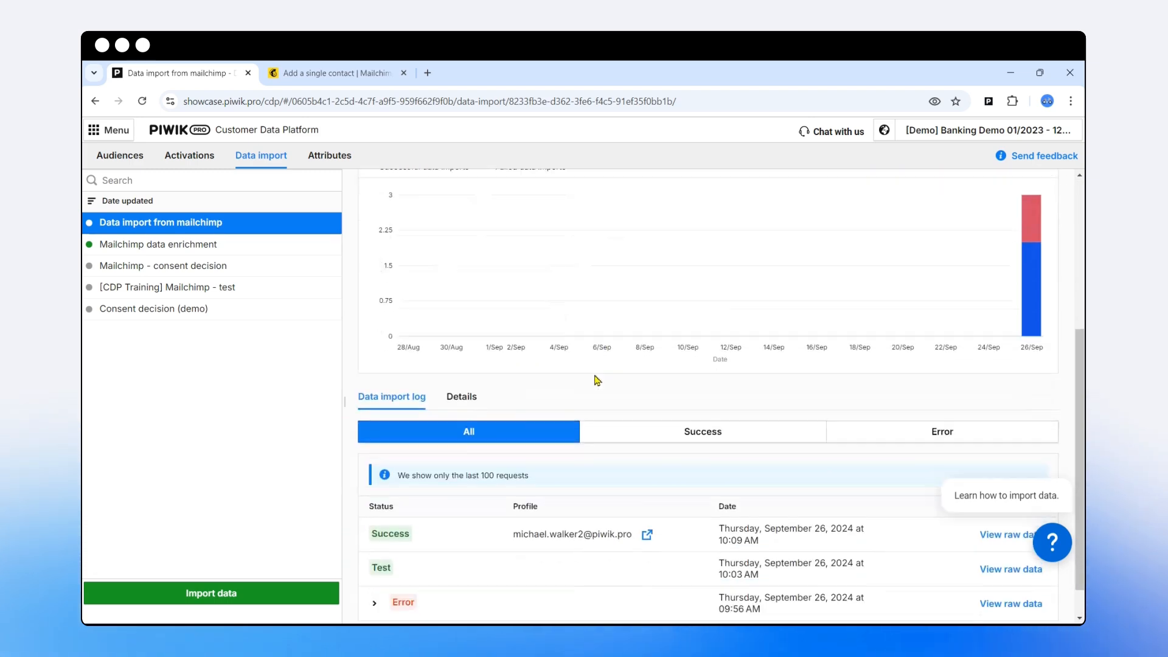
click(647, 497)
scroll(496, 384, down, 3)
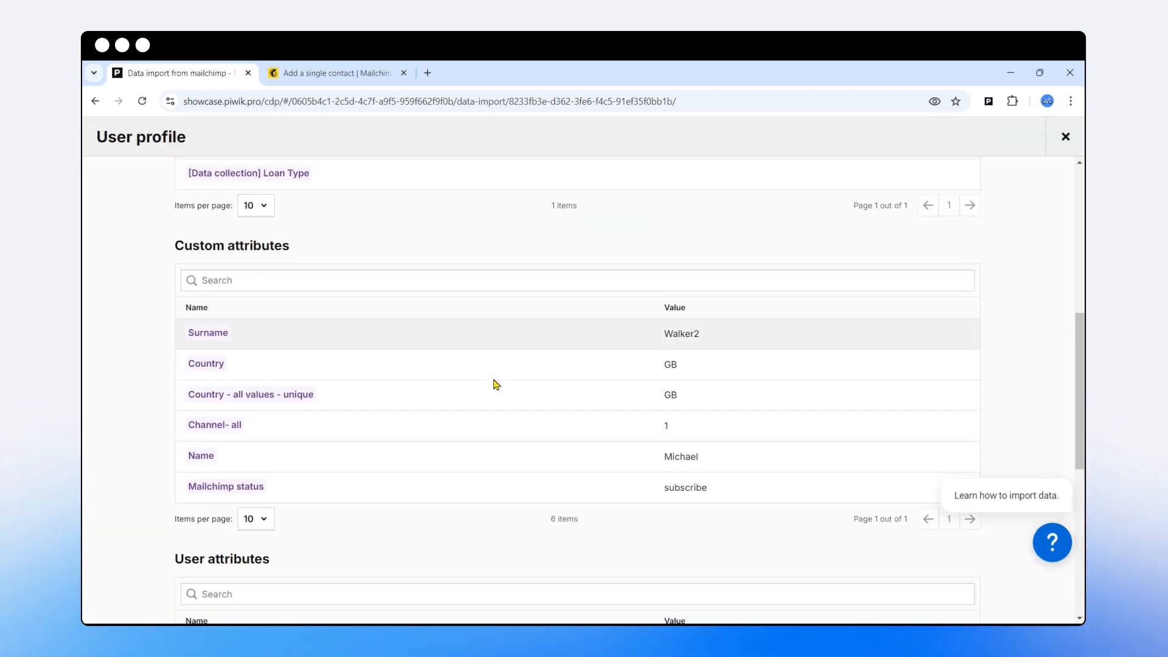
scroll(496, 384, down, 3)
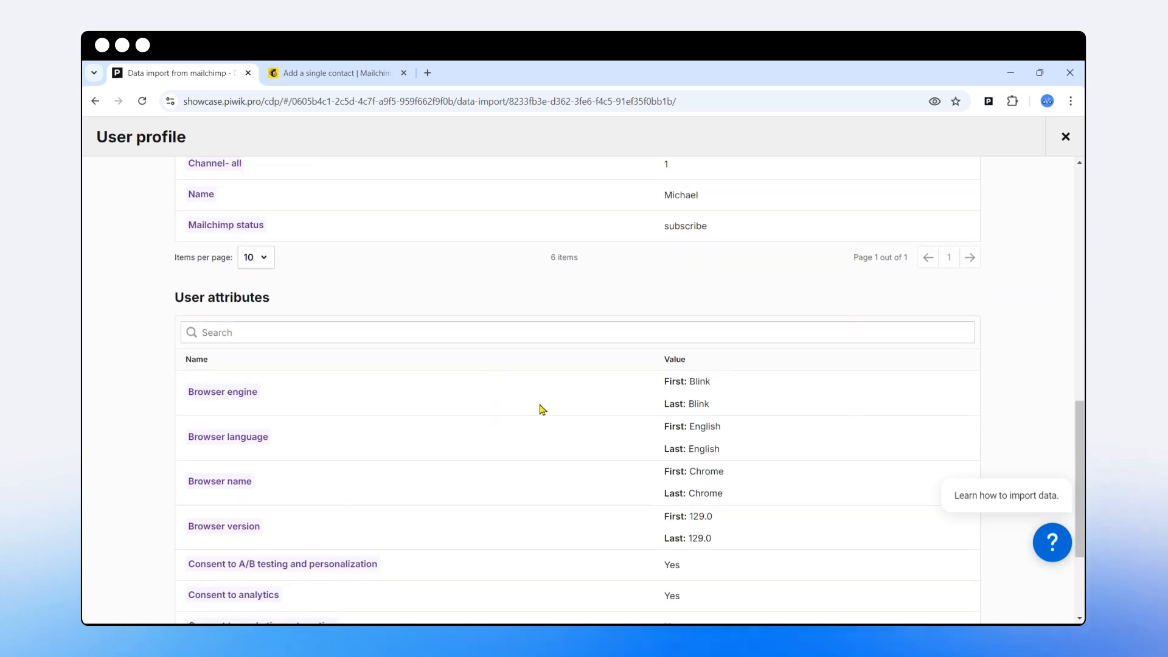
scroll(594, 416, down, 3)
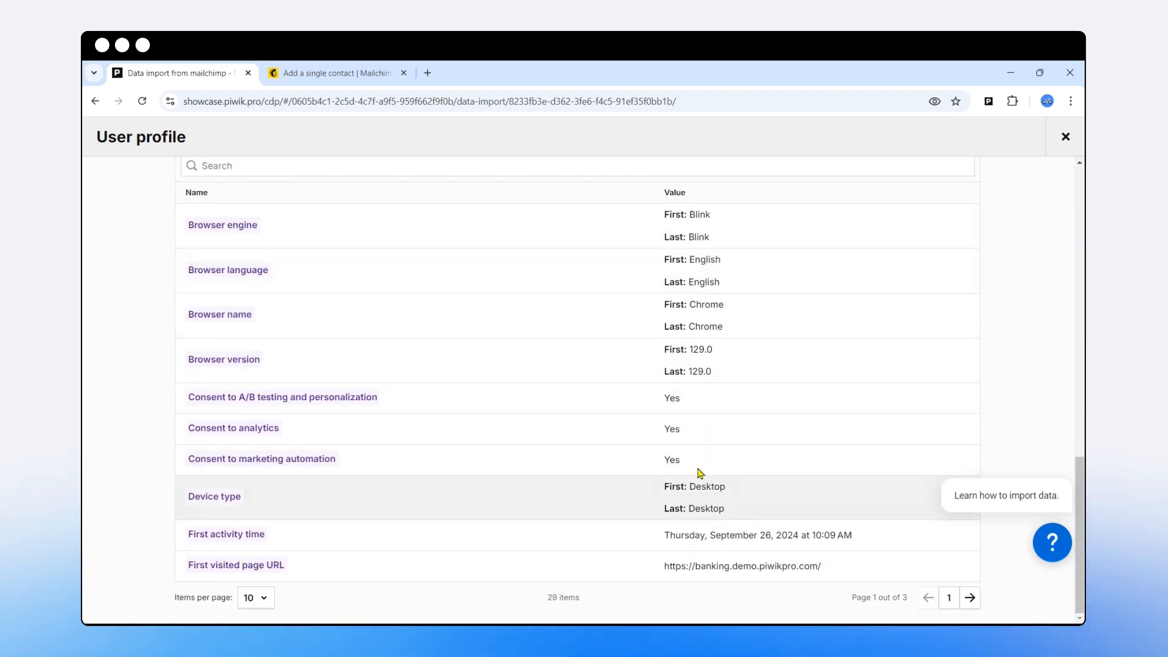
scroll(706, 475, up, 2)
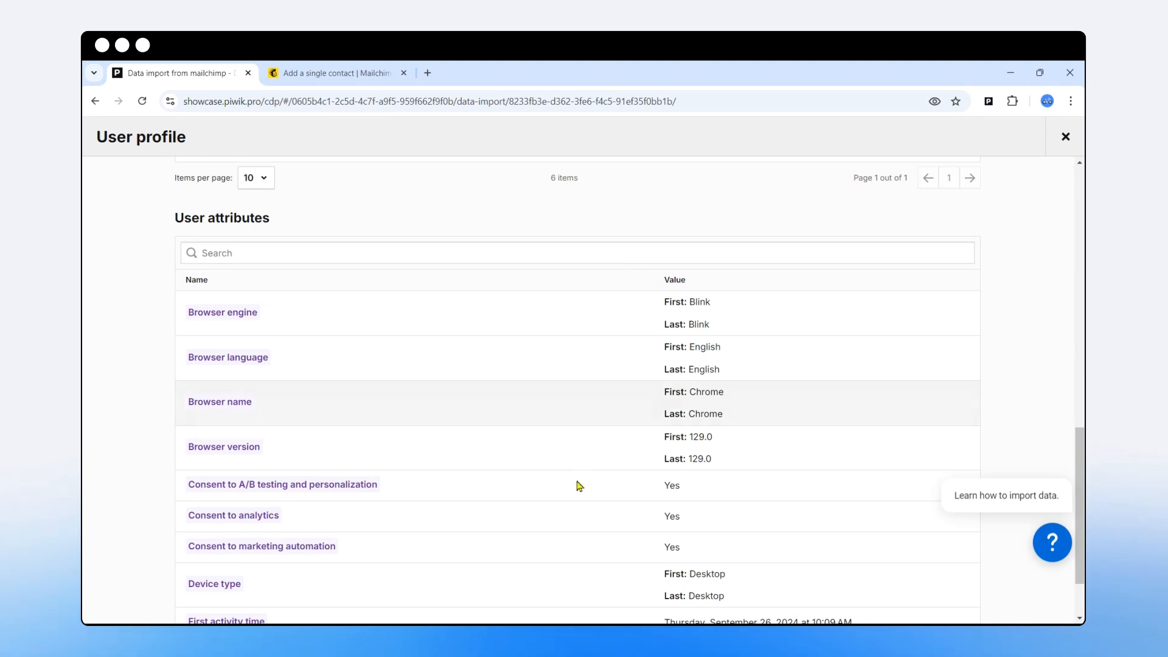
scroll(688, 502, down, 2)
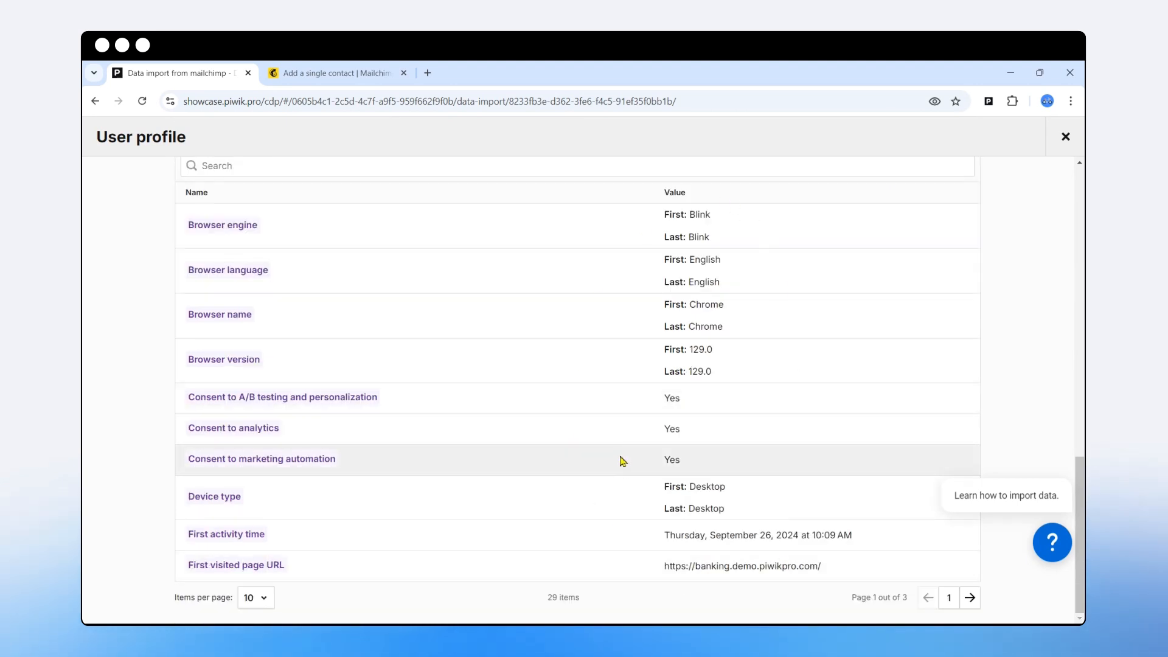
scroll(630, 461, up, 12)
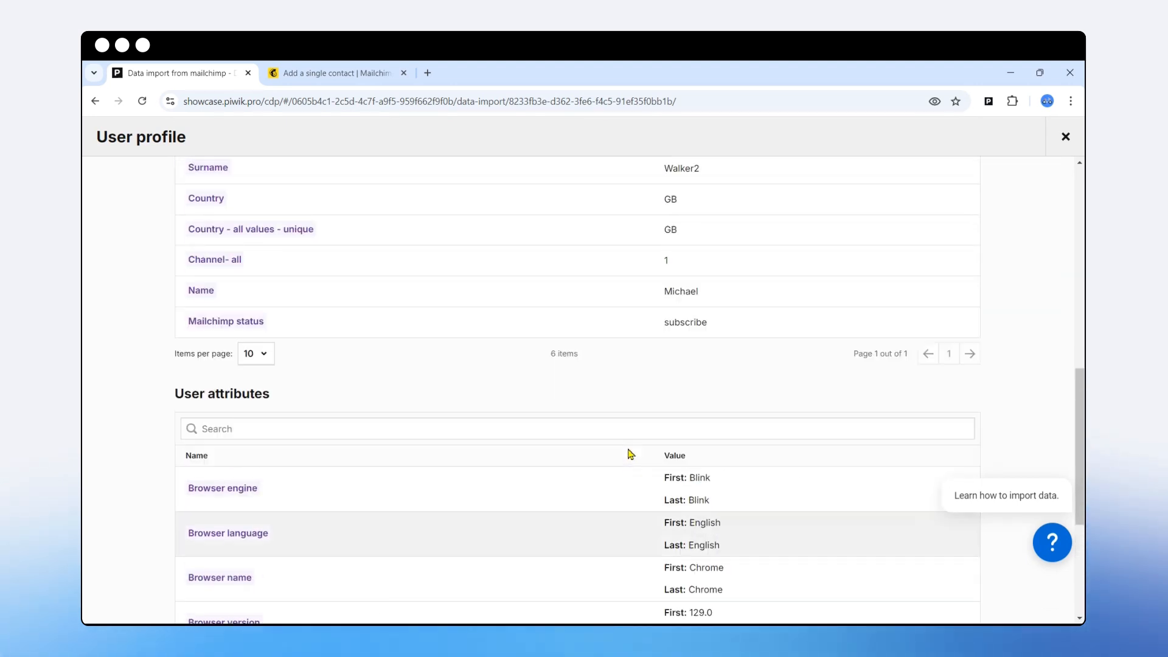
scroll(630, 457, down, 2)
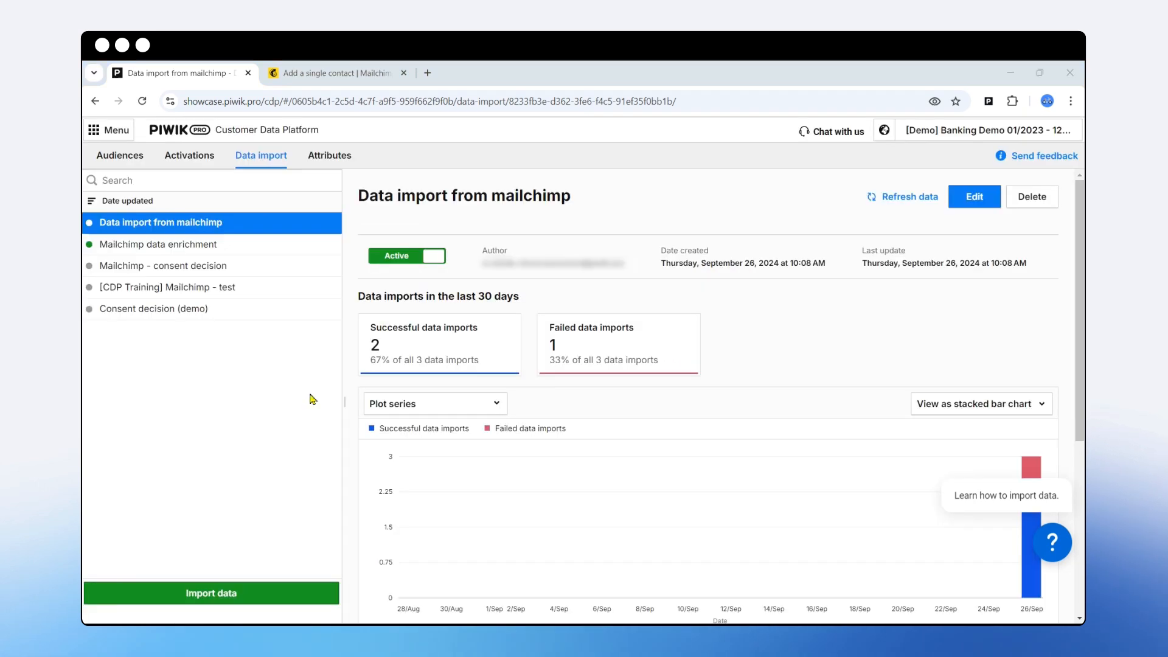